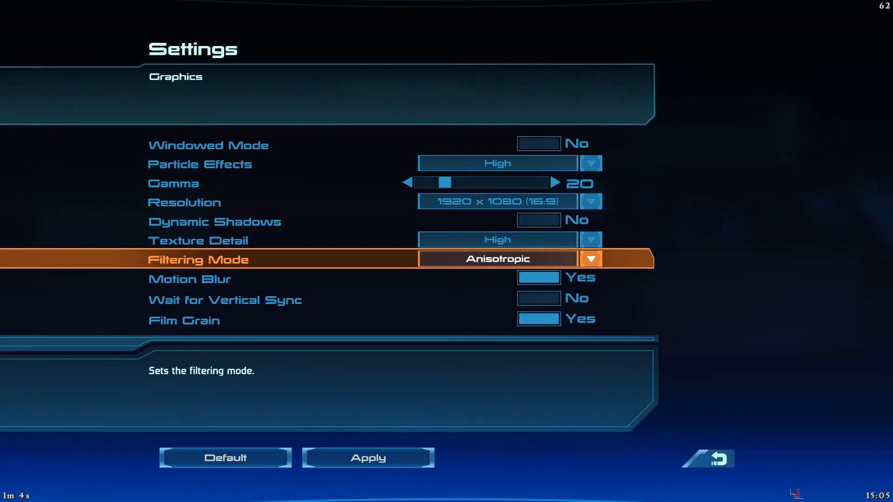
Review the remaining graphics settings from Filtering Mode down to Film Grain
key(Down)
key(Down)
key(Down)
key(Down)
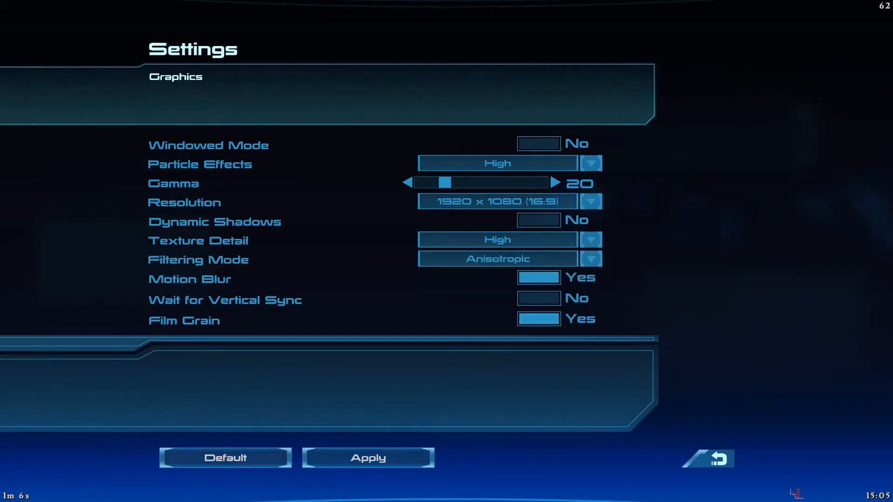
key(Down)
key(Up)
key(Down)
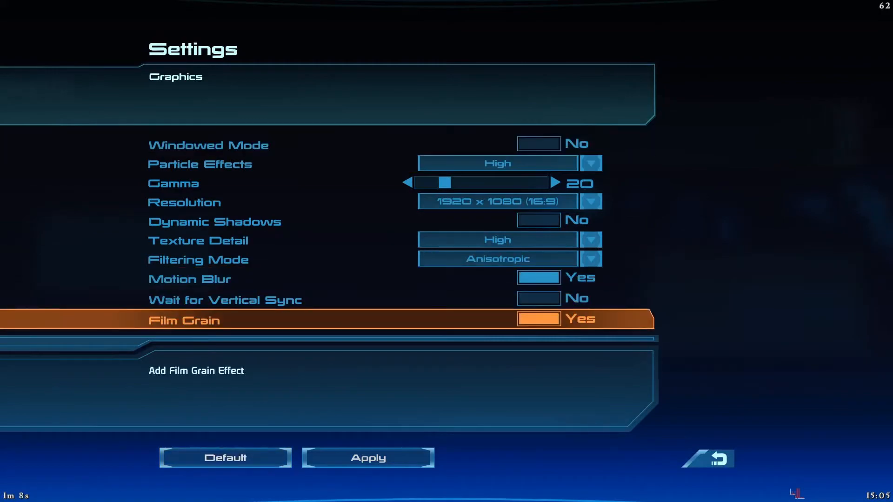
Leave the graphics settings and exit Mass Effect to the Windows desktop
key(Escape)
key(Escape)
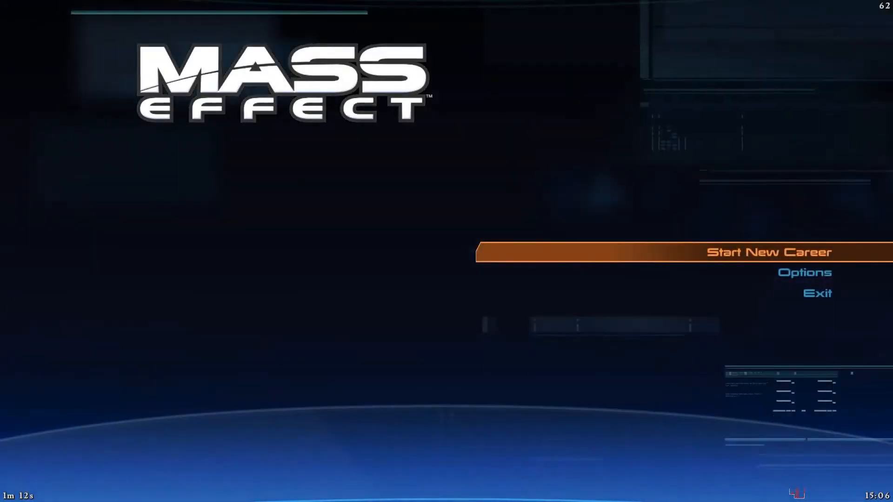
key(Down)
key(Return)
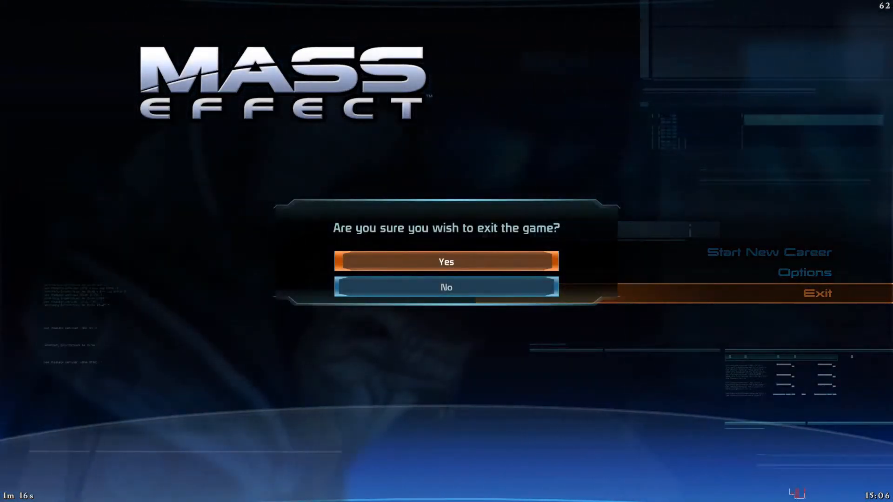
key(Return)
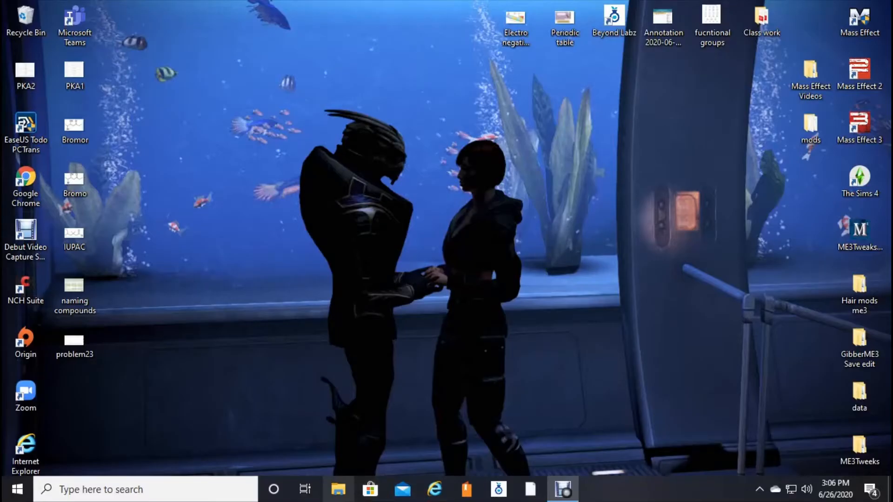
Switch to a maximized File Explorer window and look in the Program Files (x86) folder on Local Disk (G:)
click(338, 489)
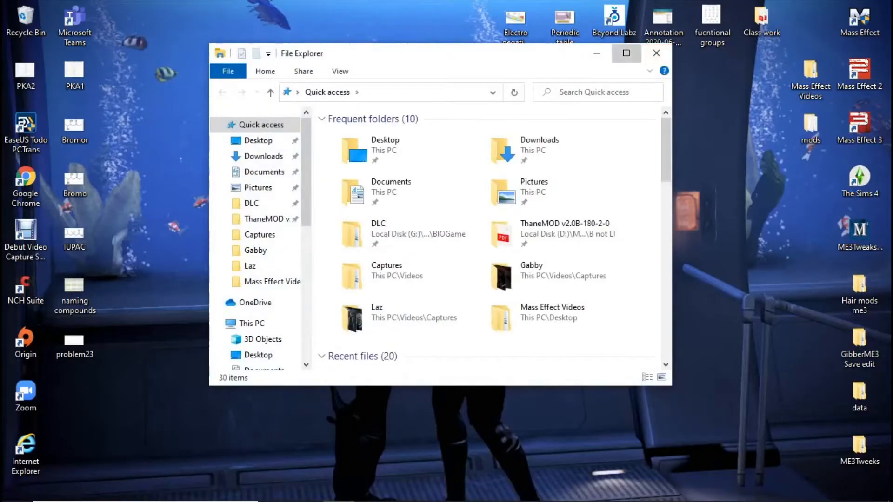
click(626, 53)
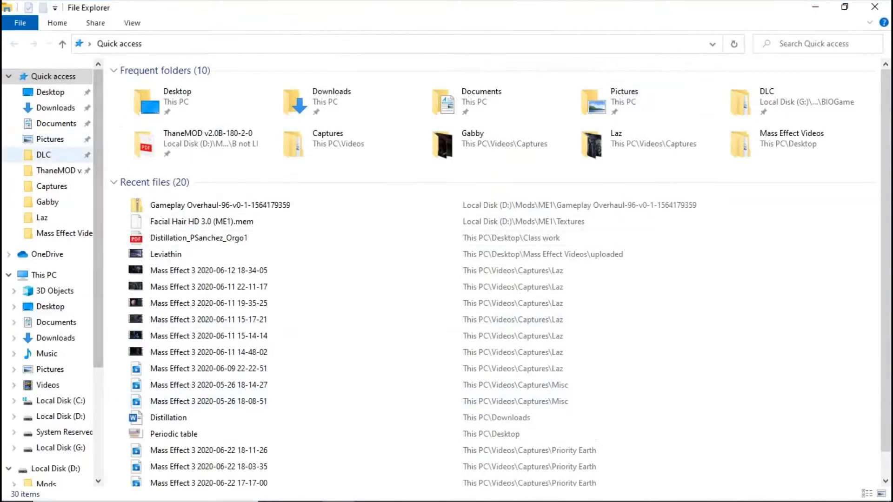
click(47, 253)
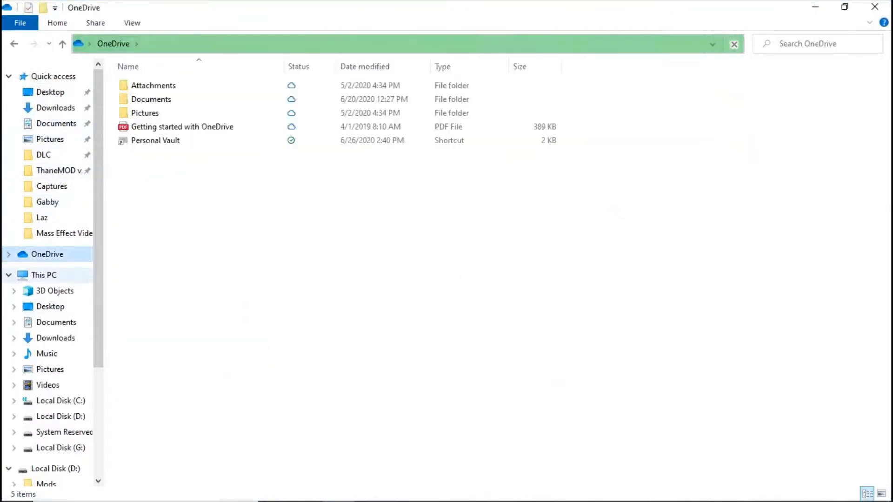
click(44, 275)
double_click(678, 186)
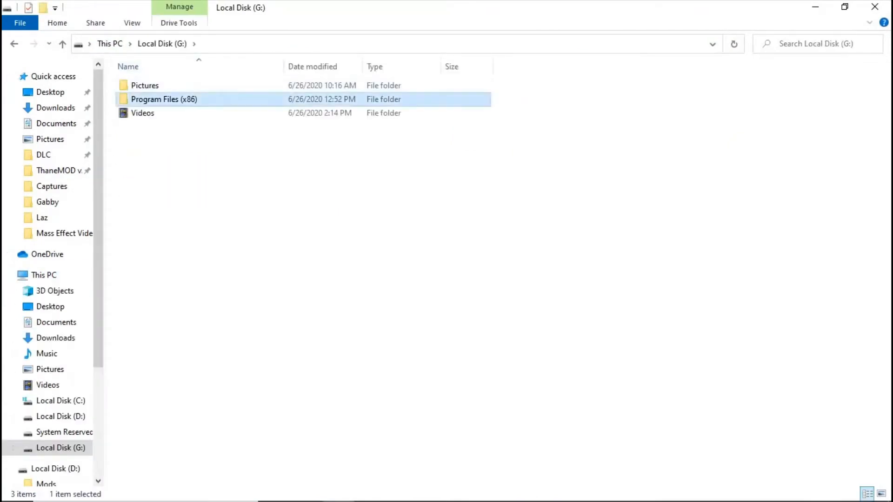
double_click(164, 100)
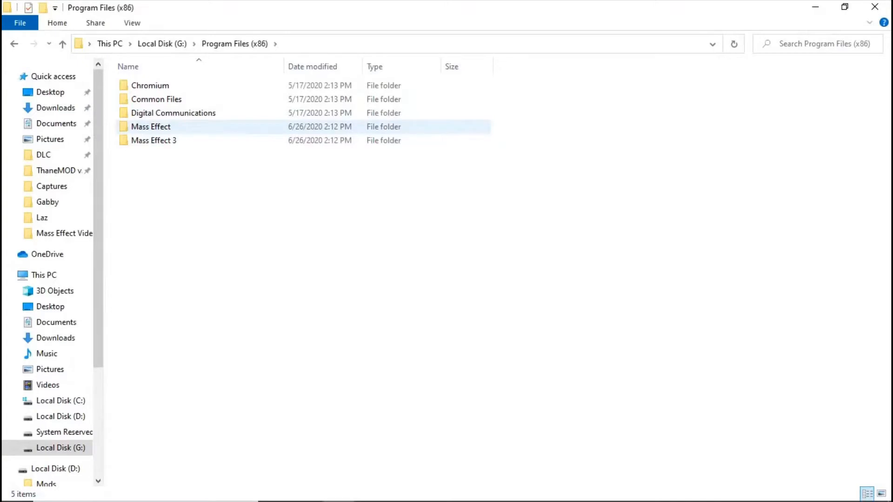
Look through Program Files (x86) and its backup folder on Local Disk (D:), return to This PC and minimize File Explorer
key(alt+Left)
key(alt+Left)
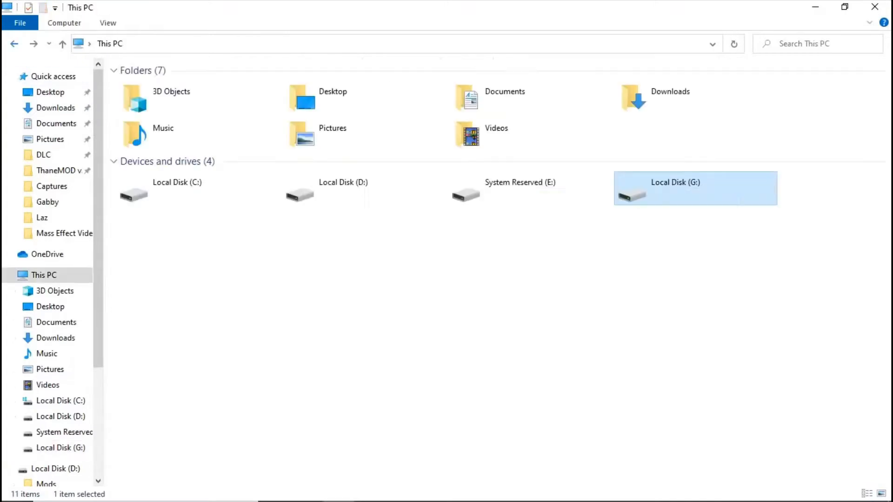
double_click(363, 188)
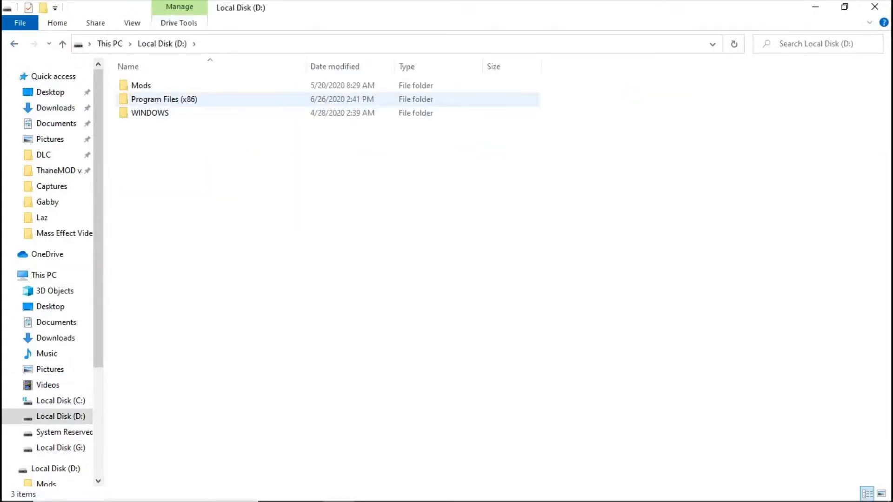
double_click(154, 99)
double_click(144, 86)
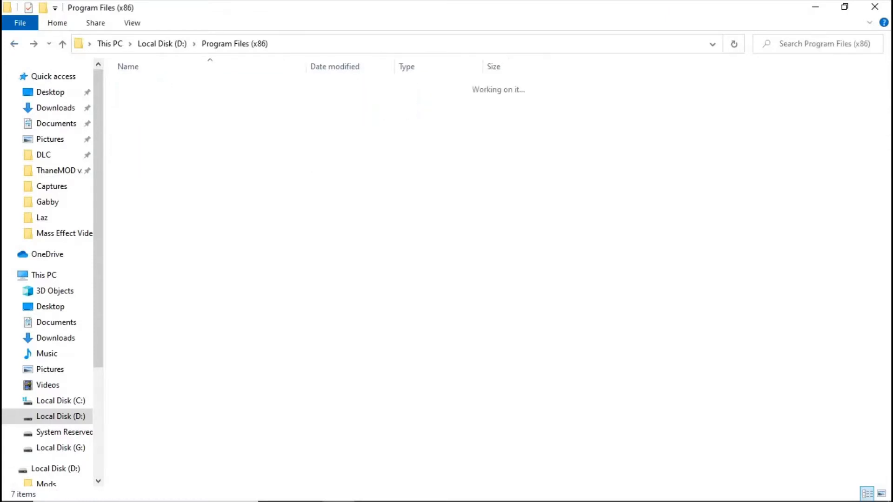
key(alt+Left)
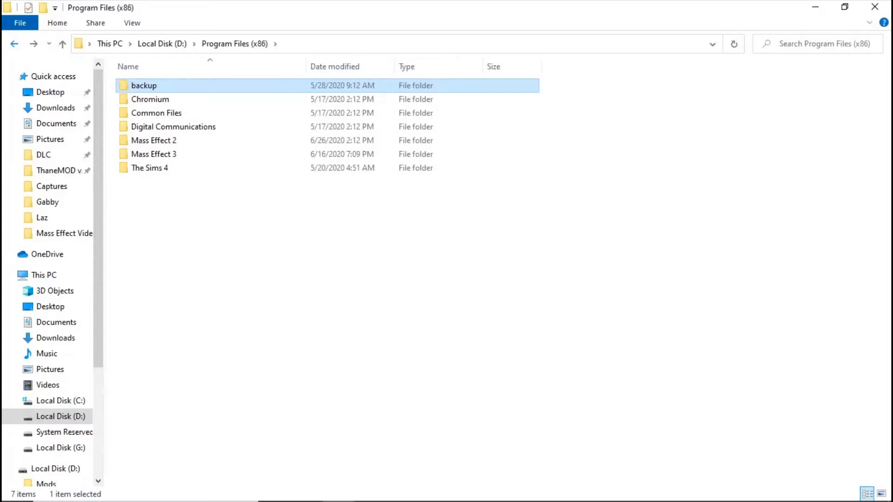
key(alt+Left)
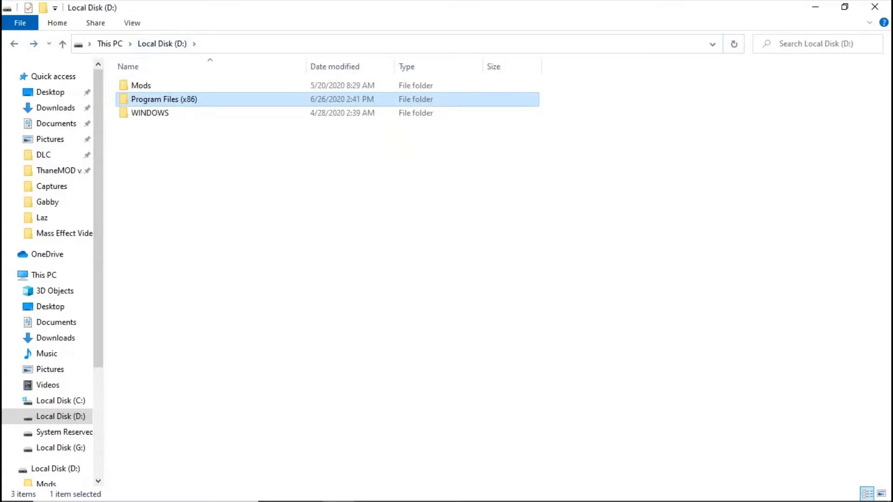
key(alt+Left)
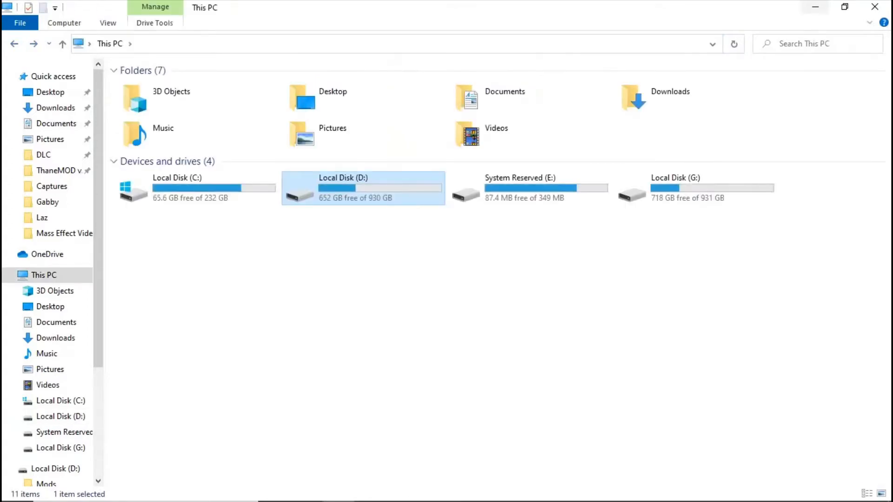
click(815, 7)
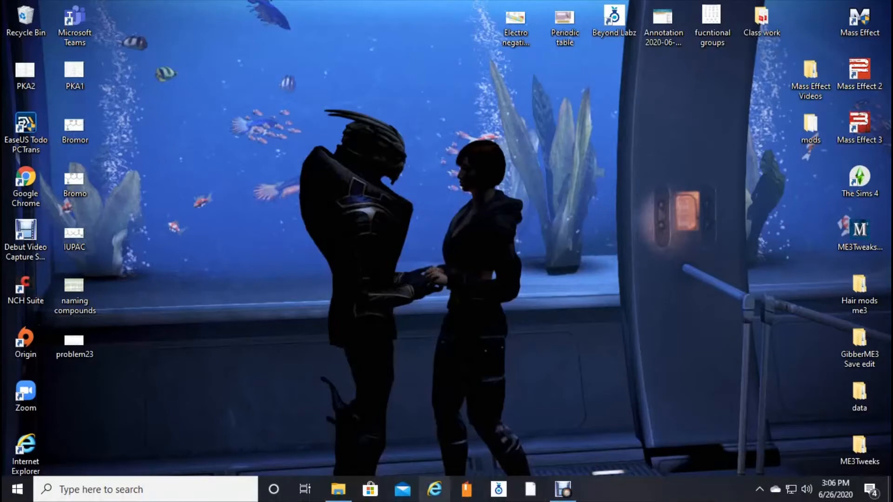
Switch to a maximized Google Chrome window and go to nexusmods.com/masseffect
double_click(26, 184)
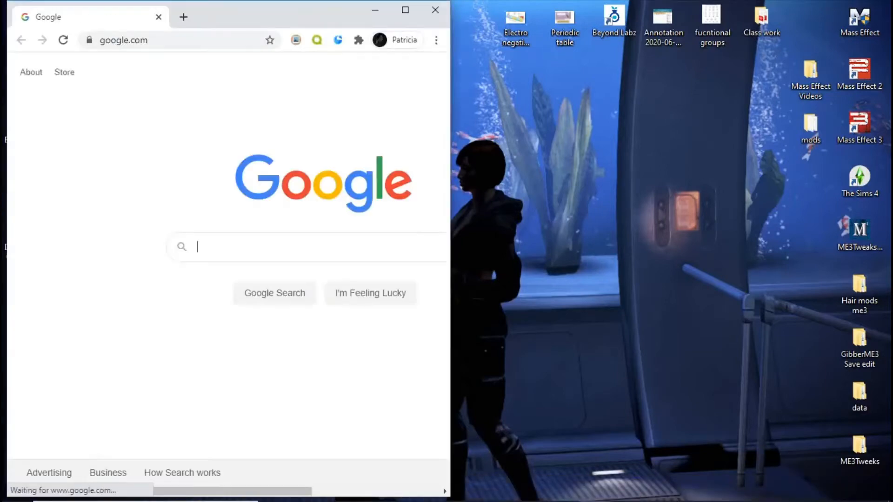
click(405, 10)
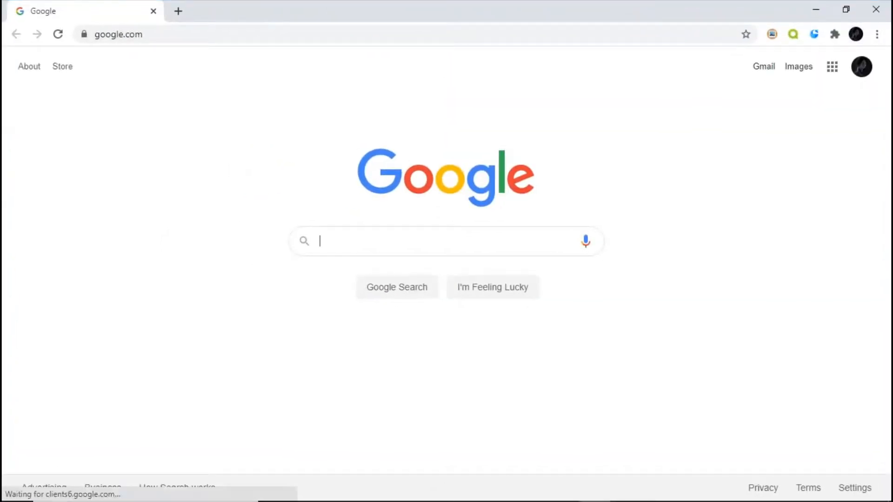
key(ctrl+l)
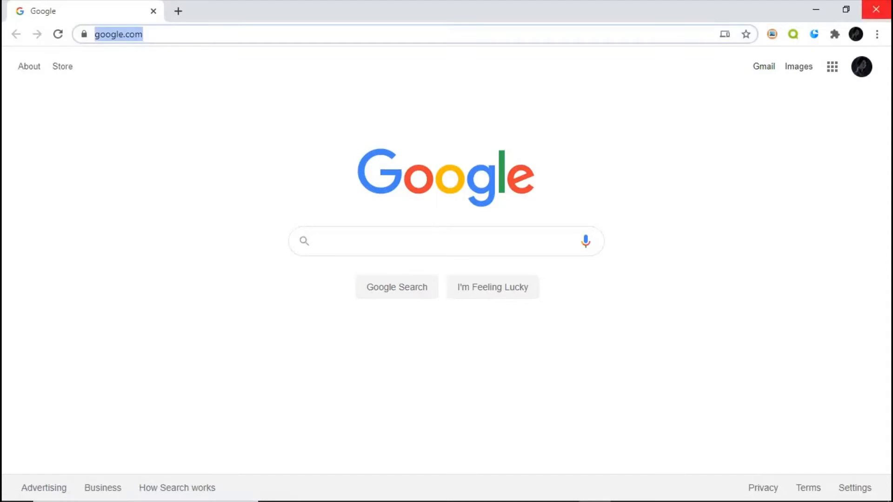
text(nexusmods)
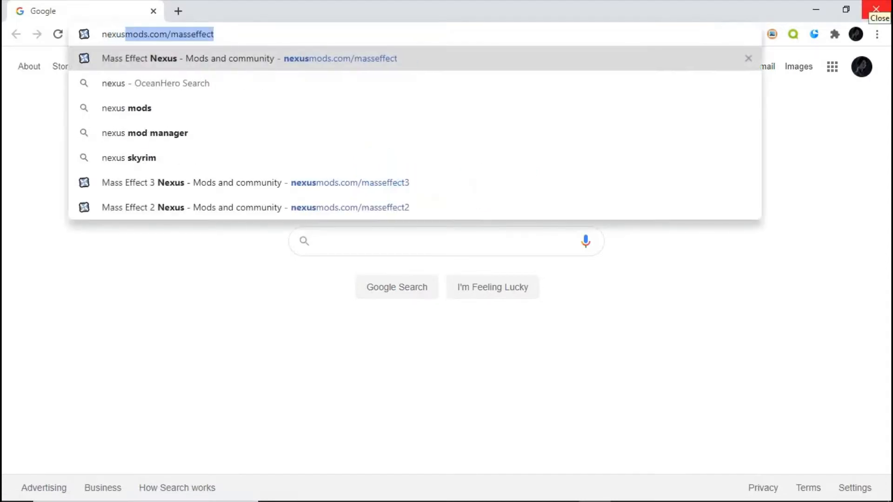
key(Return)
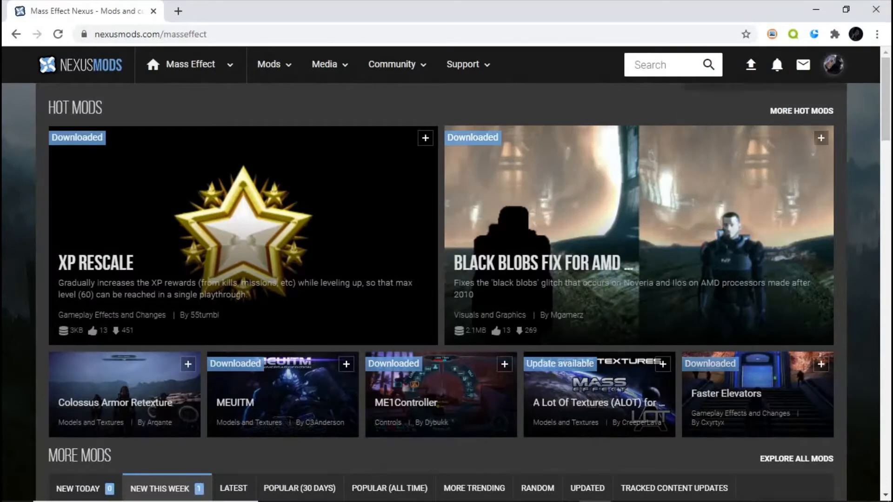
View the Nexus Mods account menu with its profile and site preference options
click(834, 64)
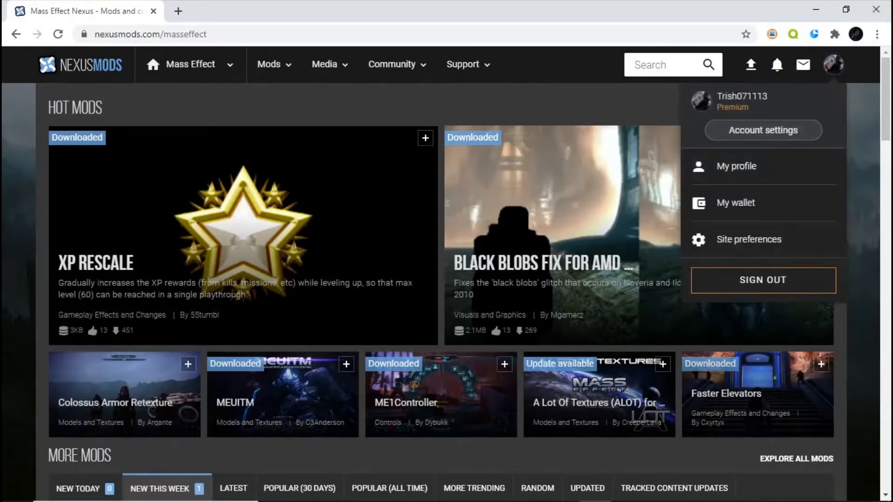
scroll(260, 183, down, 2)
scroll(261, 184, up, 2)
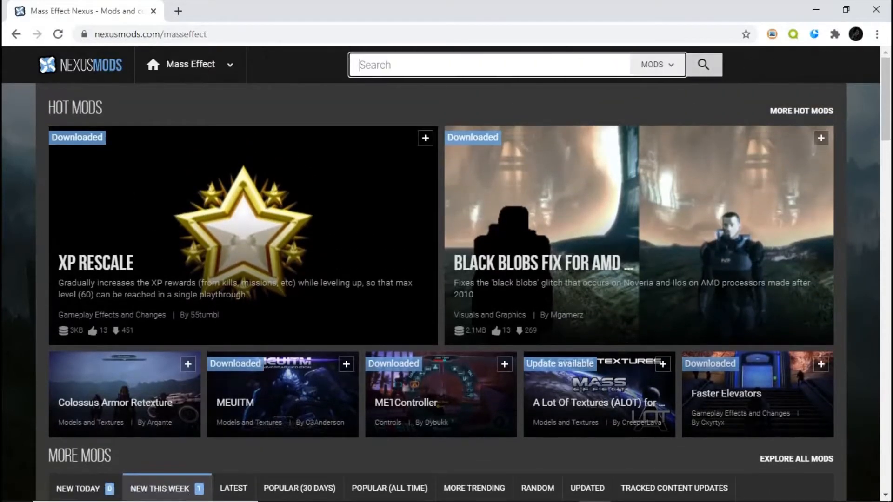
Search the Mass Effect mods for "tweaks", look over the results and minimize the browser
text(t)
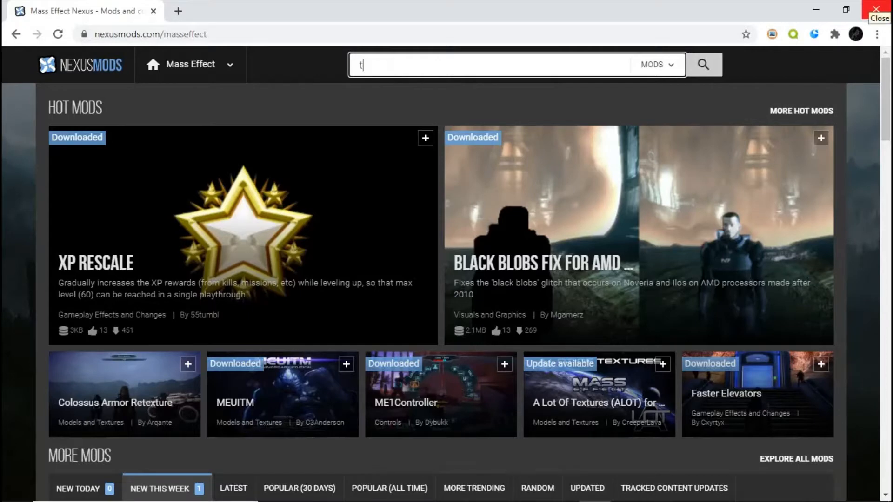
text(weaks)
key(Return)
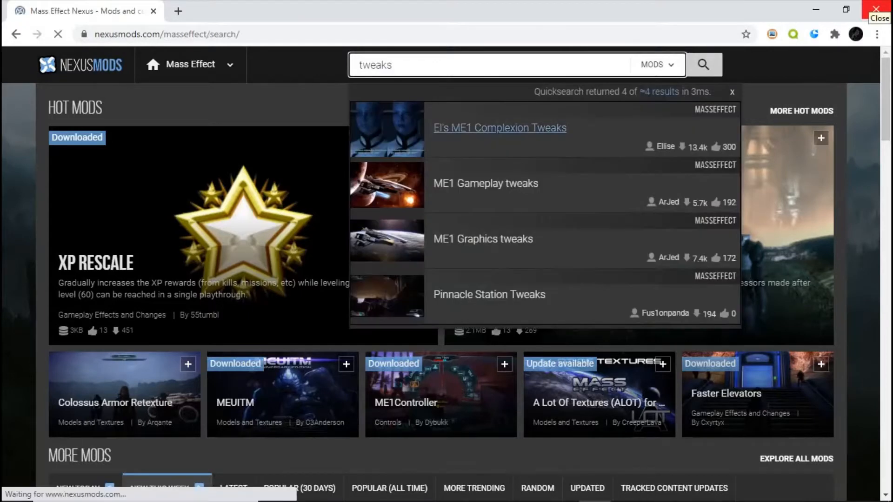
scroll(446, 279, down, 3)
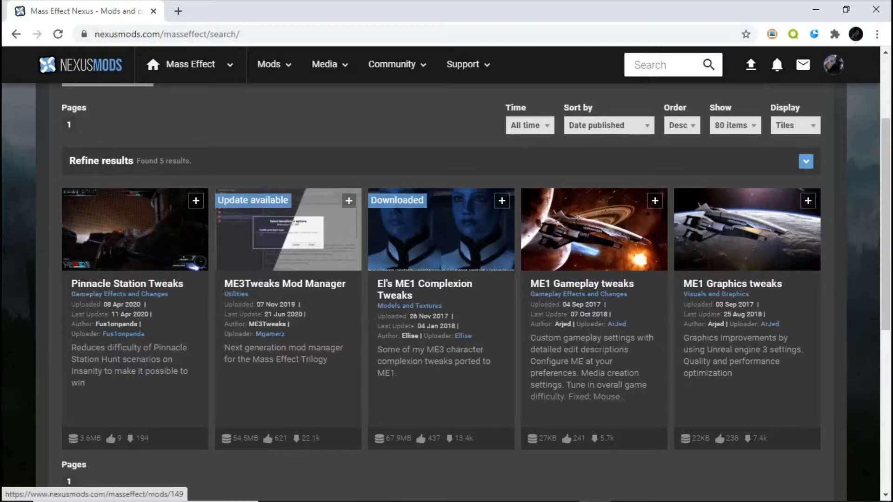
click(816, 10)
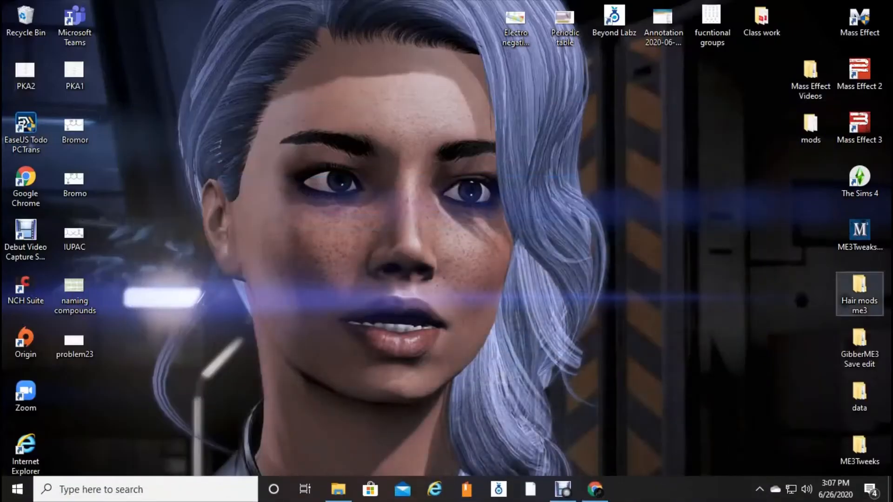
Launch ME3Tweaks Mod Manager, dismiss the game backup notice, and move its window to the desktop's upper-right corner, making it taller
double_click(859, 235)
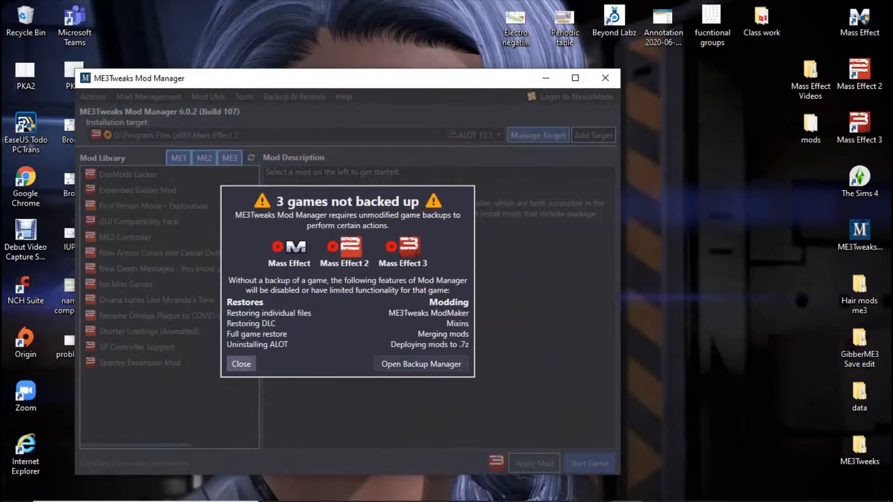
click(241, 364)
drag(488, 82, 780, 10)
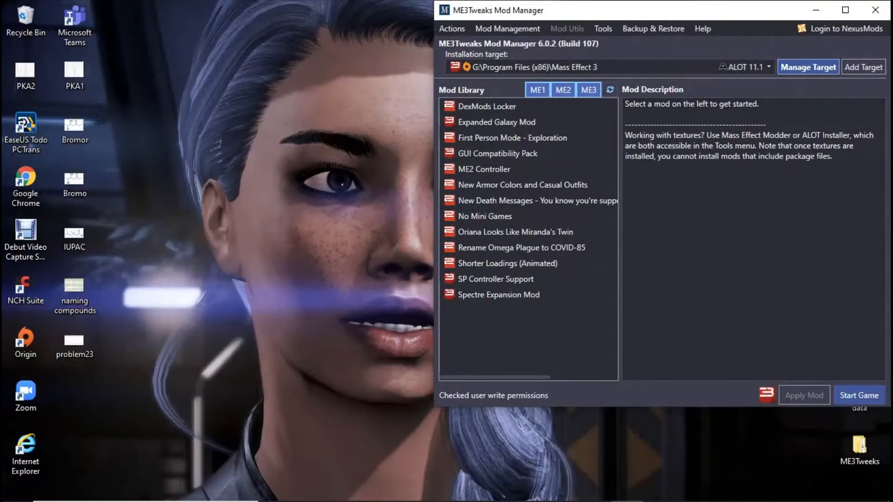
drag(673, 408, 674, 460)
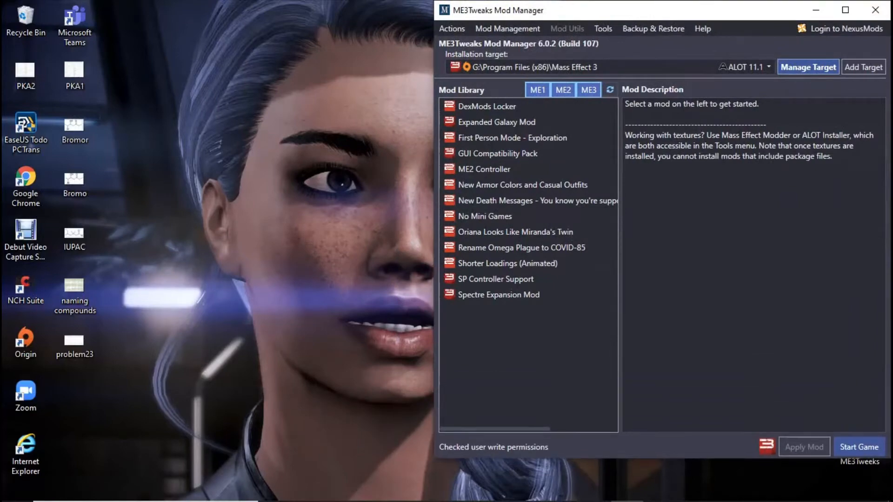
mouse_move(467, 501)
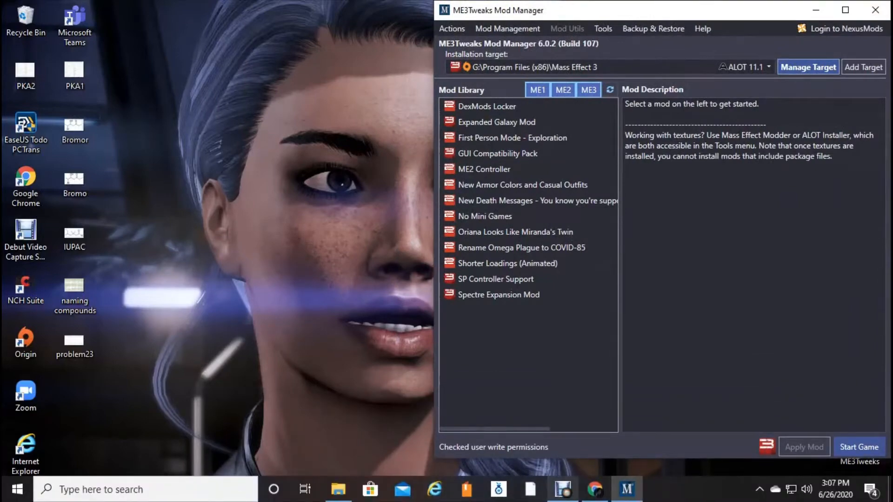
Switch back to Chrome, search the Mass Effect mods for "ALOT" and open the A Lot Of Textures (ALOT) for ME1 page
click(595, 490)
click(665, 64)
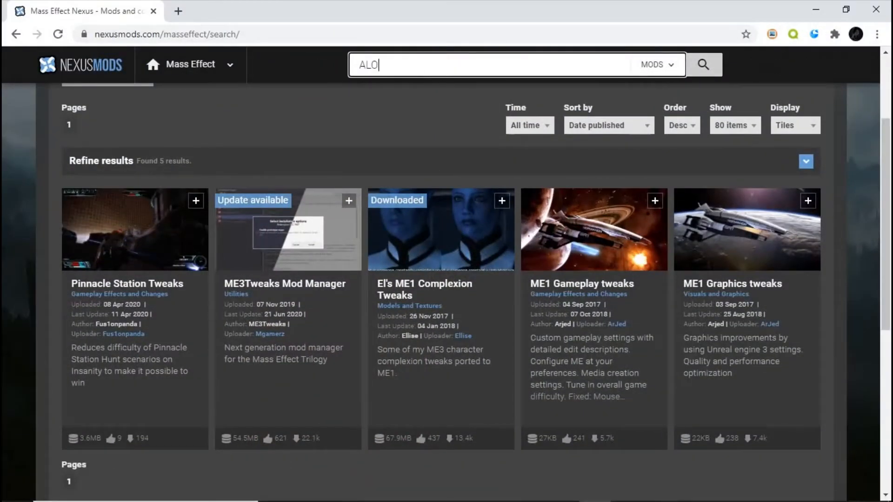
text(ALOT)
key(Return)
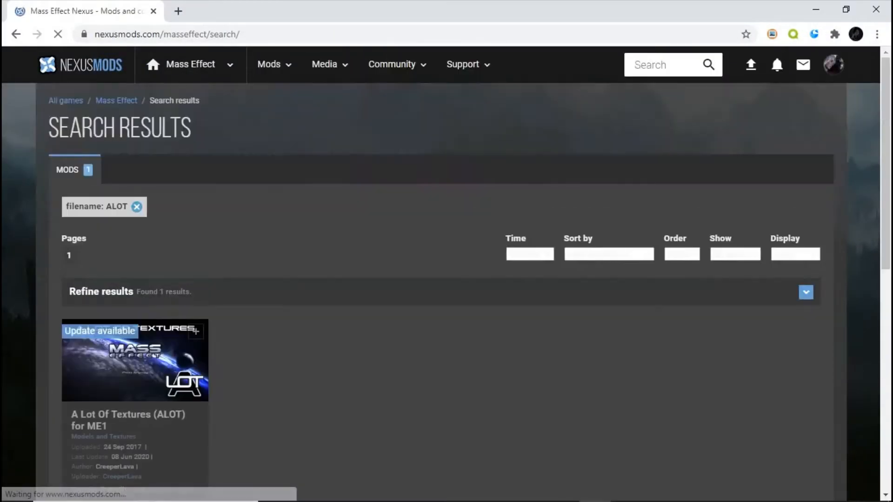
click(135, 367)
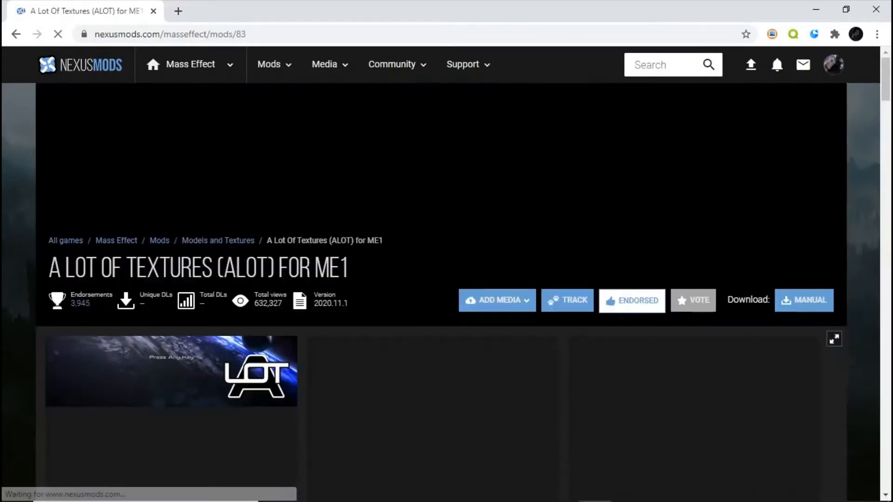
Open the files list of the ALOT for ME1 mod and look through its main, update, optional and miscellaneous files
scroll(441, 279, down, 6)
click(120, 228)
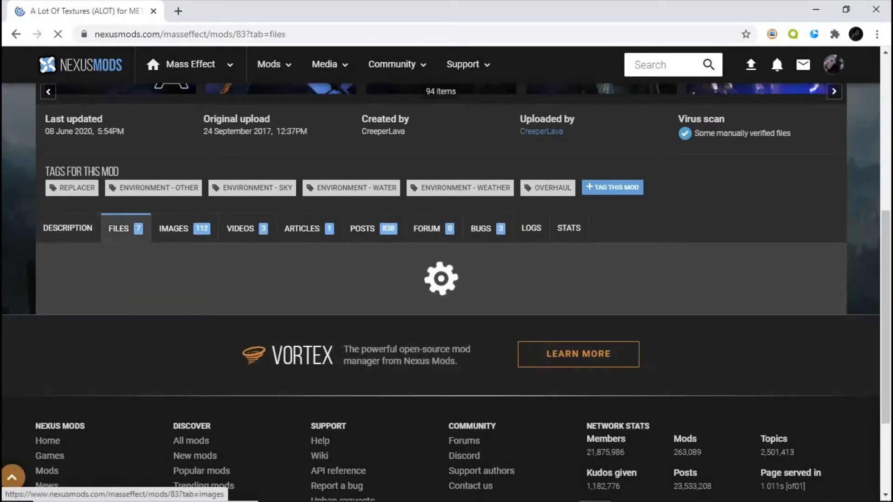
scroll(441, 279, down, 3)
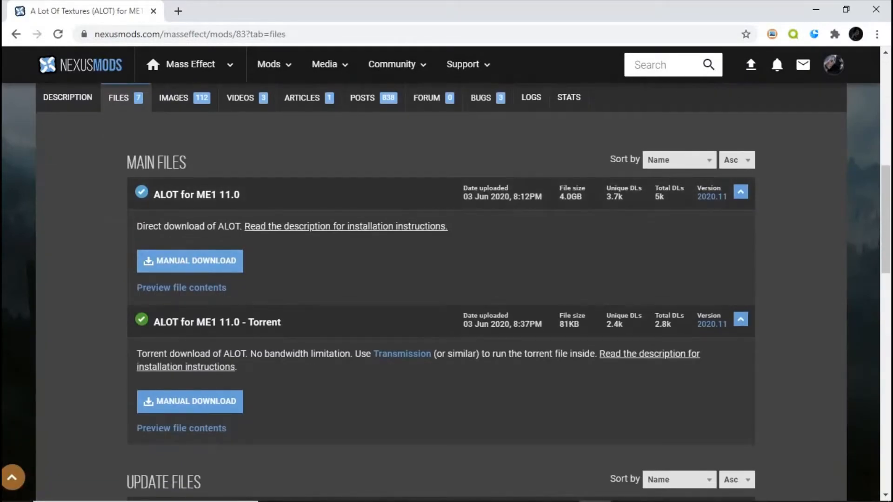
scroll(441, 279, down, 7)
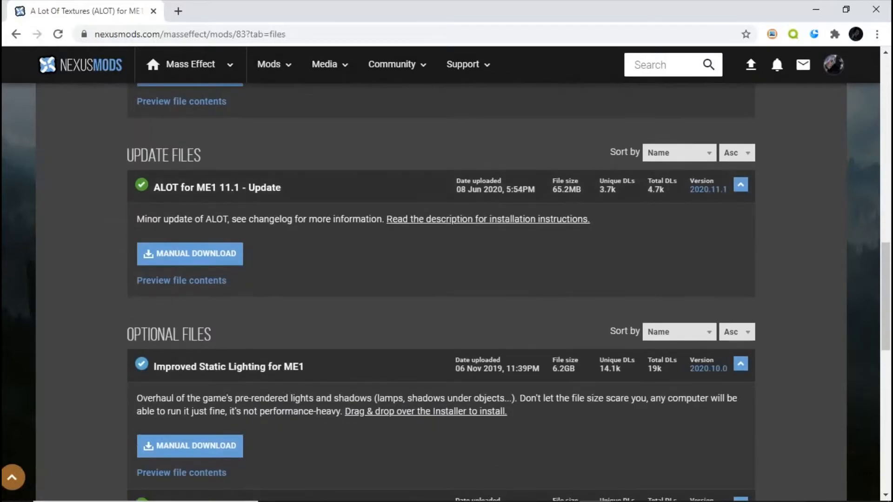
scroll(440, 279, down, 3)
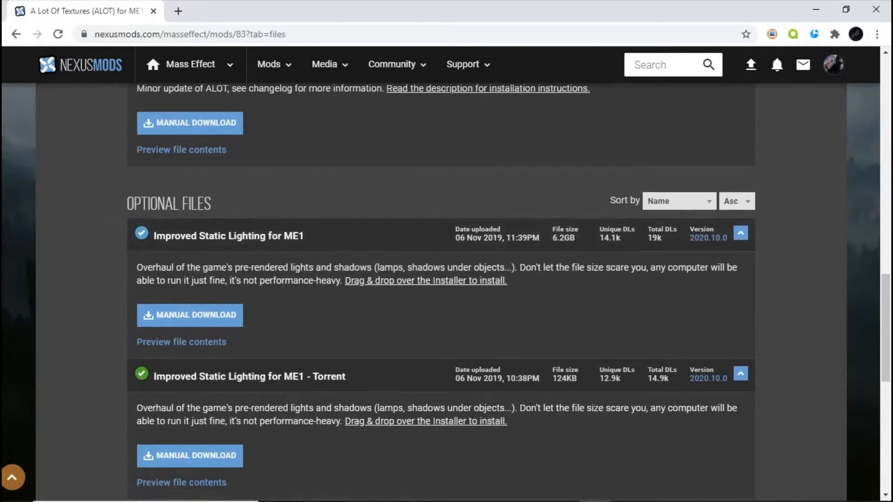
scroll(441, 279, down, 3)
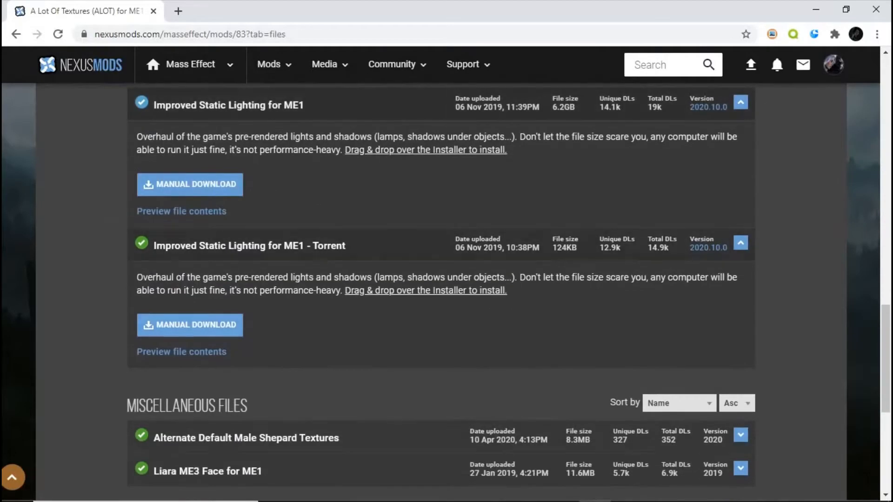
scroll(441, 279, down, 3)
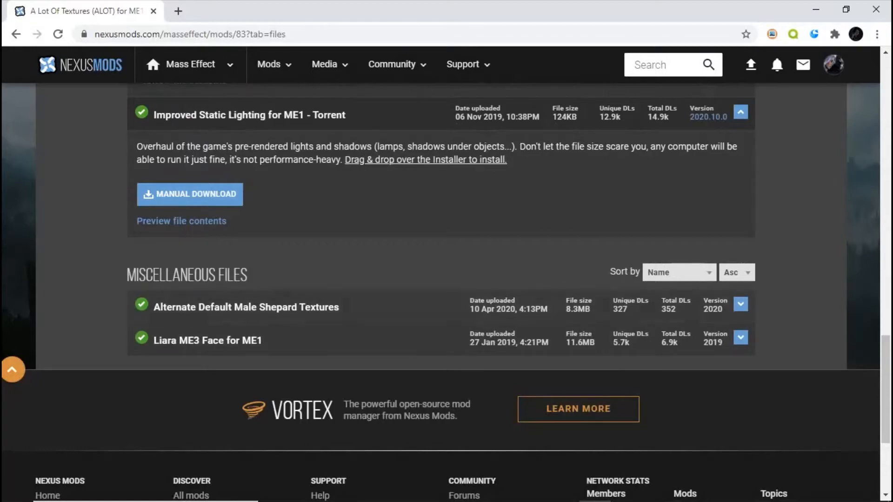
Review the ALOT main download, the 11.1 update and the Improved Static Lighting file again, returning to the page header
scroll(441, 292, up, 15)
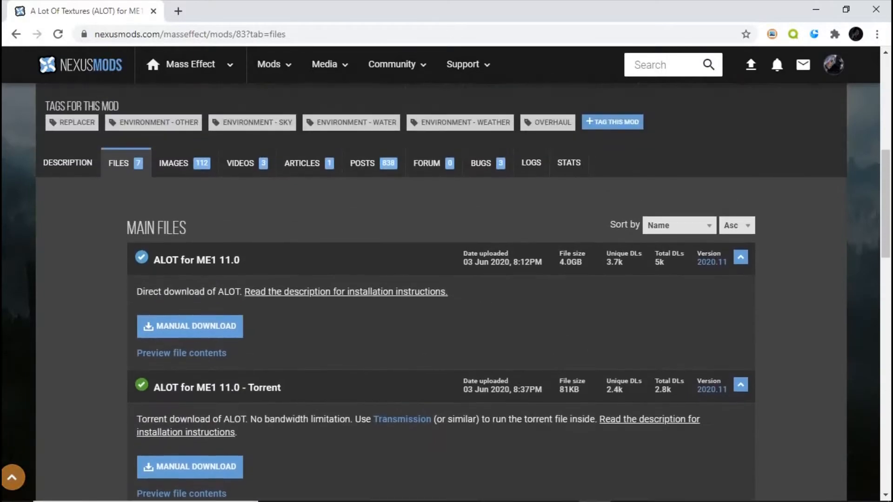
scroll(440, 292, up, 2)
scroll(441, 292, down, 5)
scroll(441, 292, up, 1)
scroll(440, 292, down, 5)
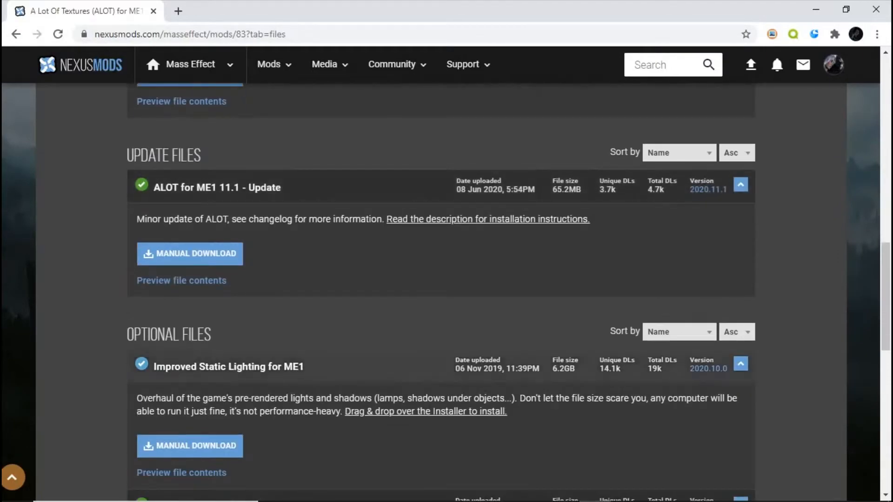
scroll(441, 292, down, 3)
scroll(441, 292, up, 4)
scroll(441, 292, up, 10)
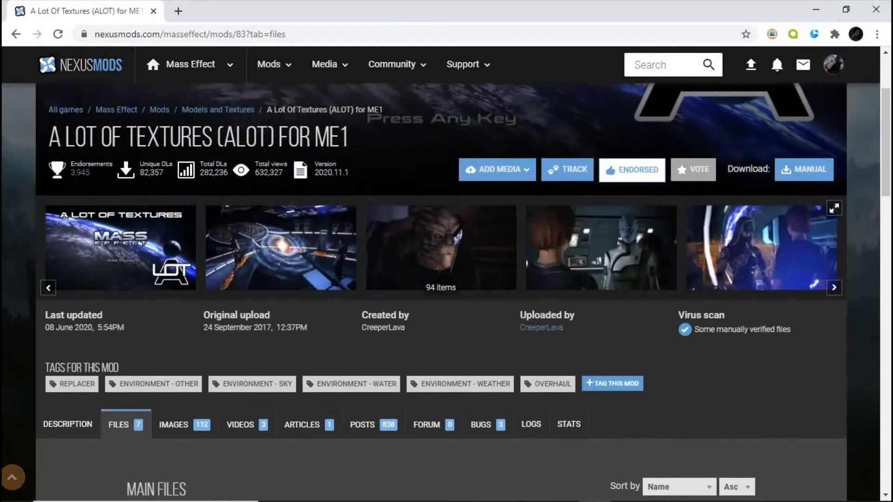
scroll(440, 292, up, 3)
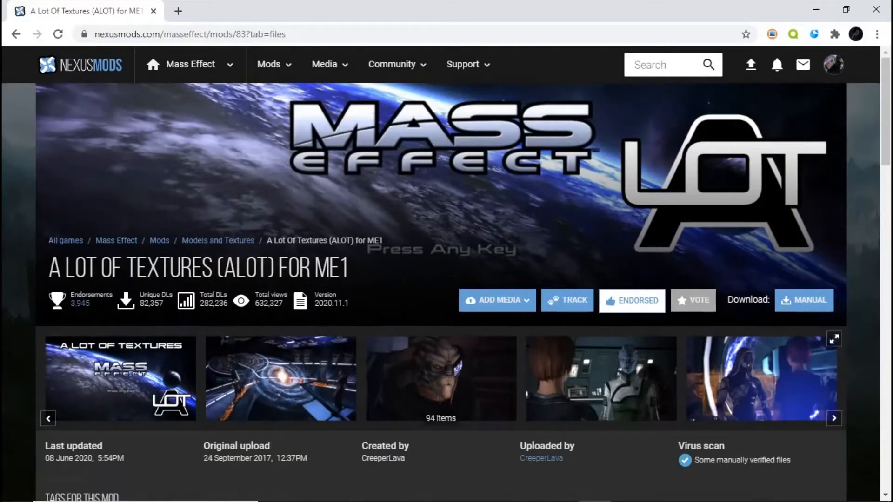
Minimize the browser, limit the mod library in ME3Tweaks Mod Manager to ME1 and set the installation target to G:\Program Files (x86)\Mass Effect
click(816, 9)
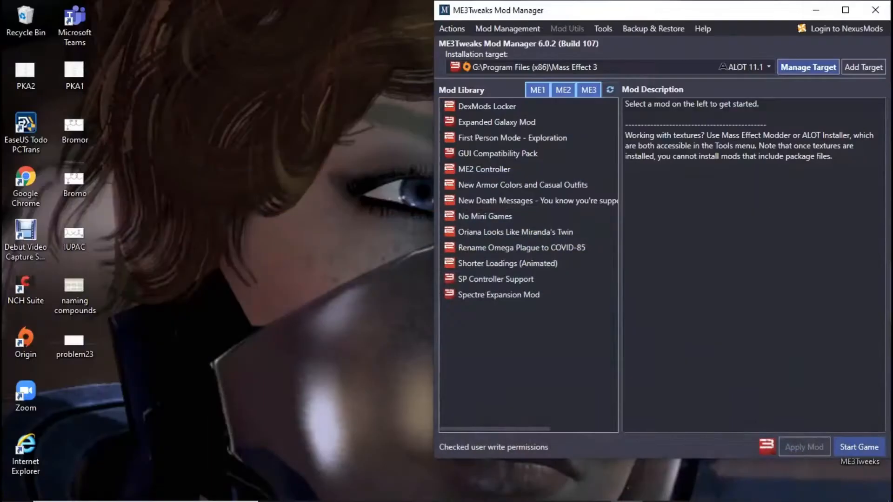
click(589, 90)
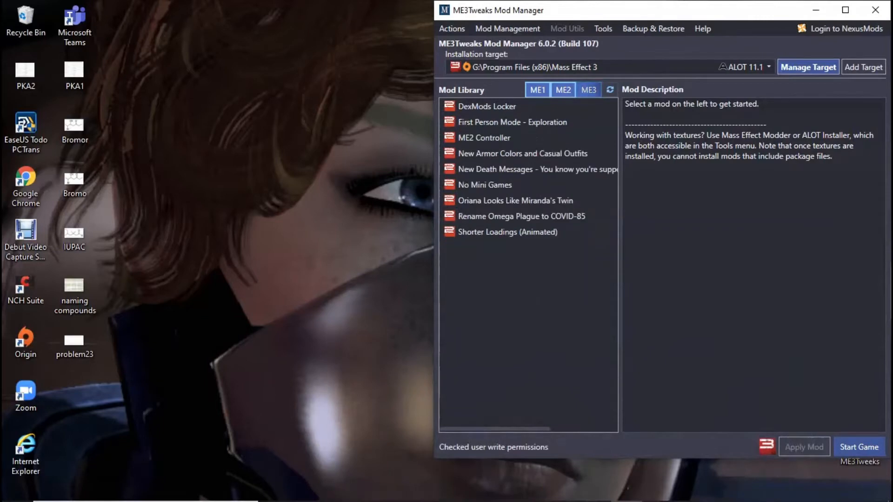
click(563, 90)
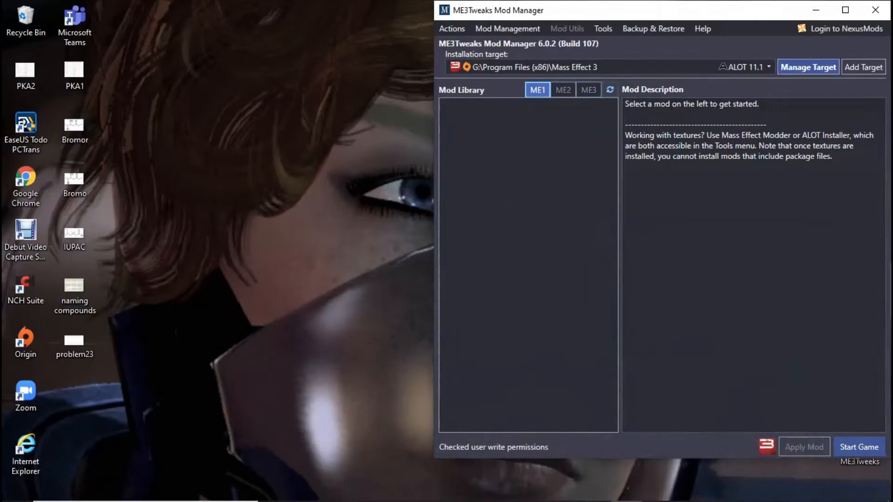
click(705, 67)
key(Down)
key(Down)
key(Return)
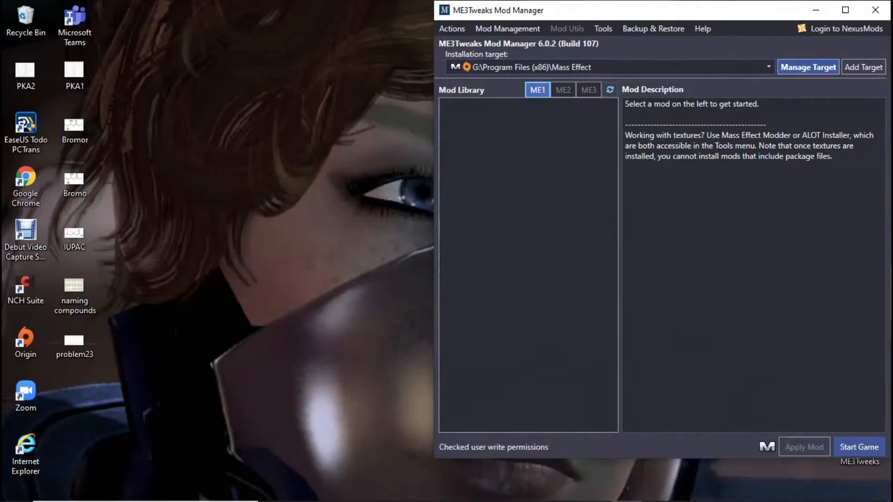
Open the ME1 folder inside Mods on Local Disk (D:) in File Explorer and place its restored window beside Mod Manager
click(338, 489)
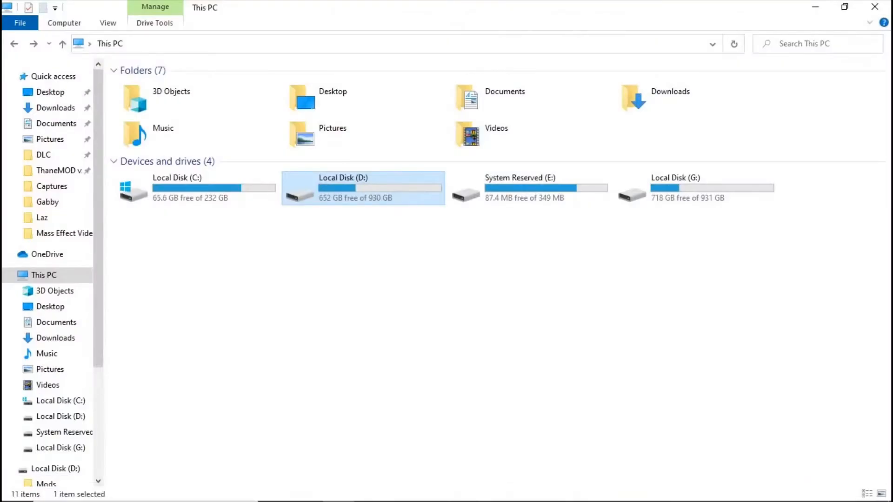
double_click(363, 188)
double_click(140, 86)
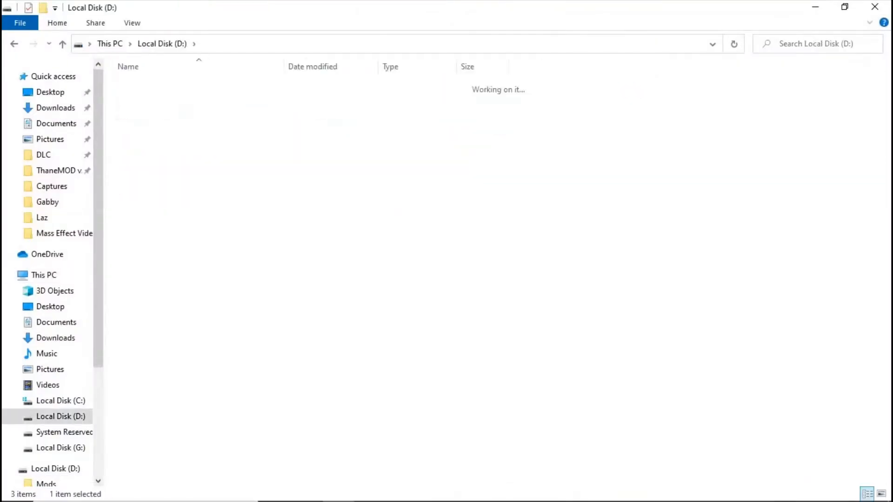
double_click(138, 85)
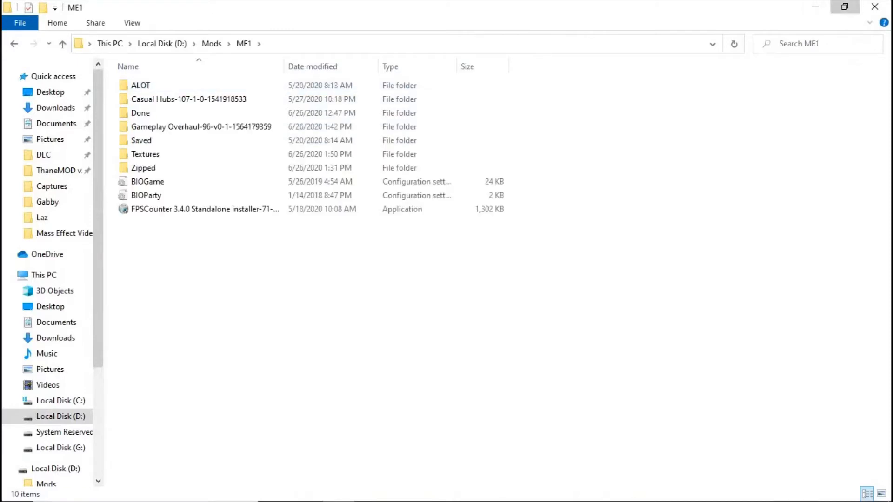
click(844, 6)
drag(433, 51, 1, 18)
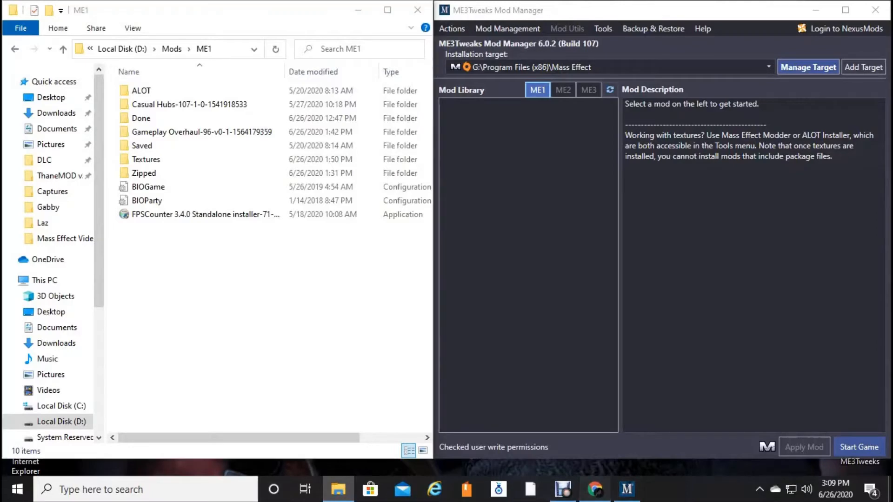
Switch back to Chrome, search the Mass Effect mods for "Ca" and open the Casual Hubs mod page
click(594, 489)
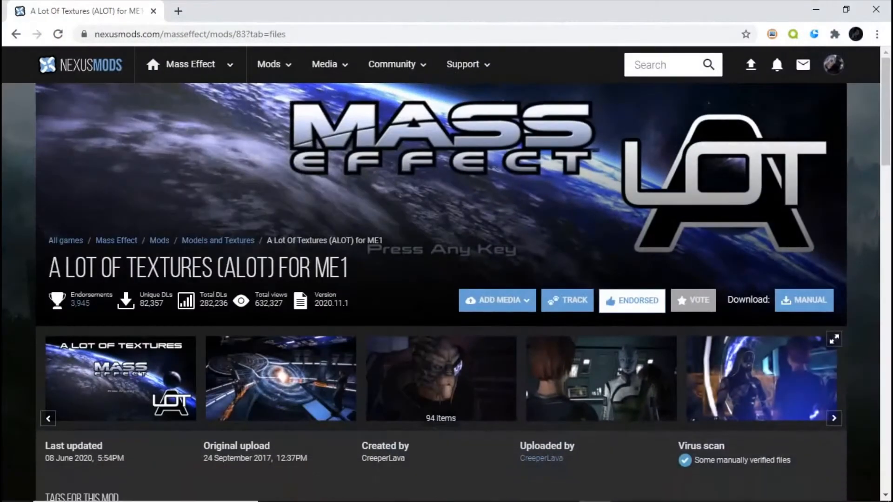
click(666, 65)
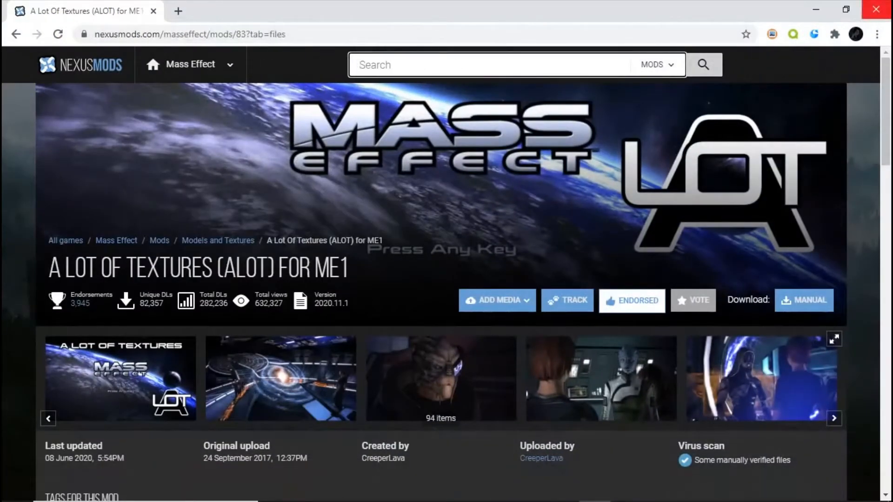
text(CASUA)
key(BackSpace)
key(BackSpace)
key(BackSpace)
key(BackSpace)
key(BackSpace)
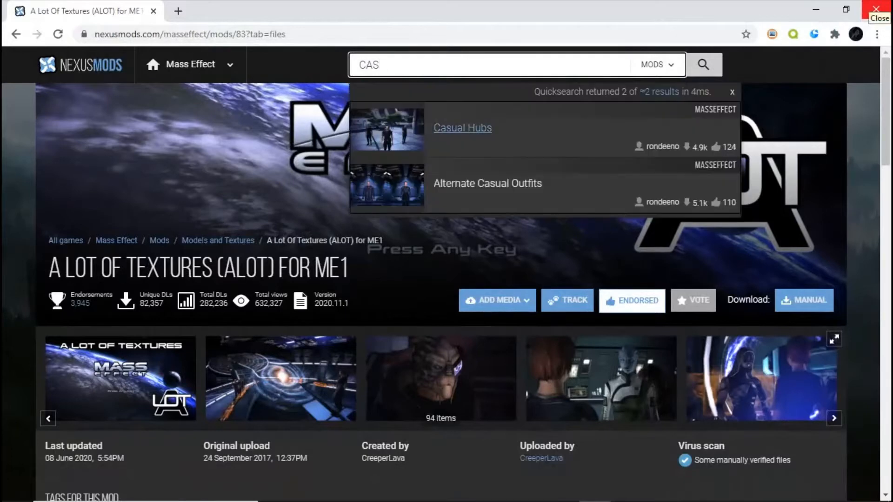
text(Ca)
click(463, 128)
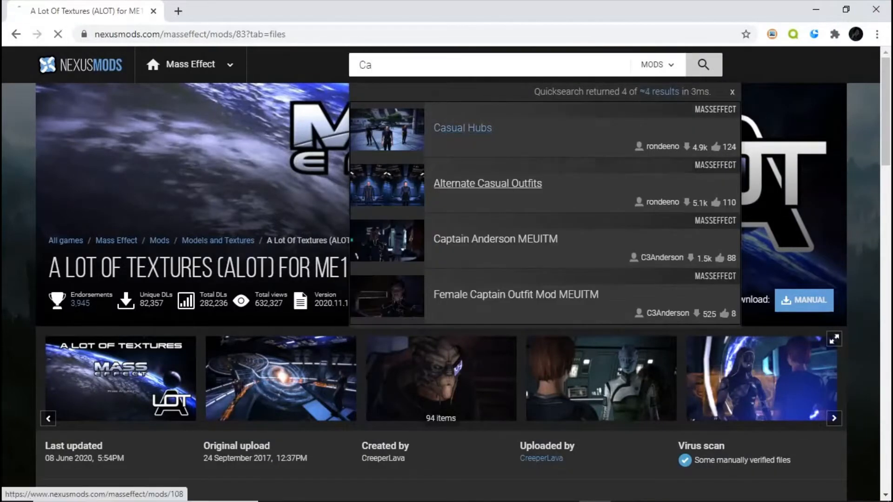
Look at the Casual Hubs download file and read the notes and installation instructions in the mod's description
scroll(447, 293, down, 4)
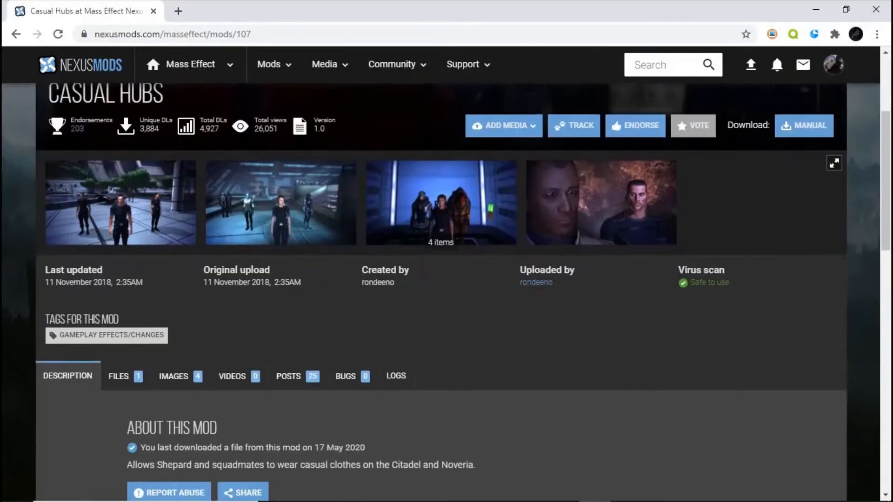
click(124, 355)
scroll(124, 356, down, 2)
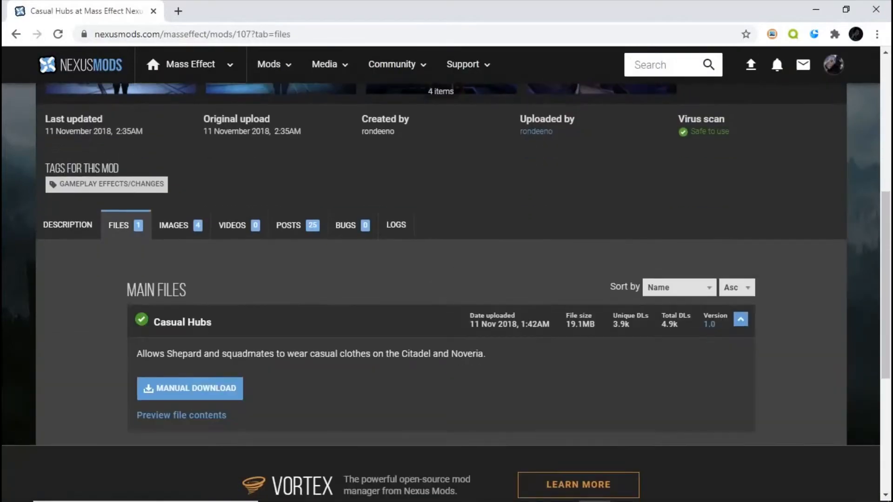
scroll(186, 321, up, 1)
click(67, 290)
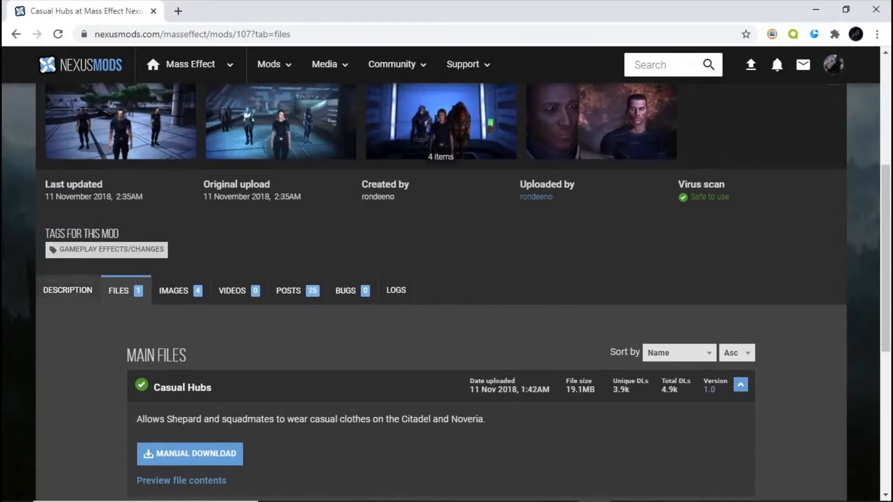
scroll(446, 279, down, 10)
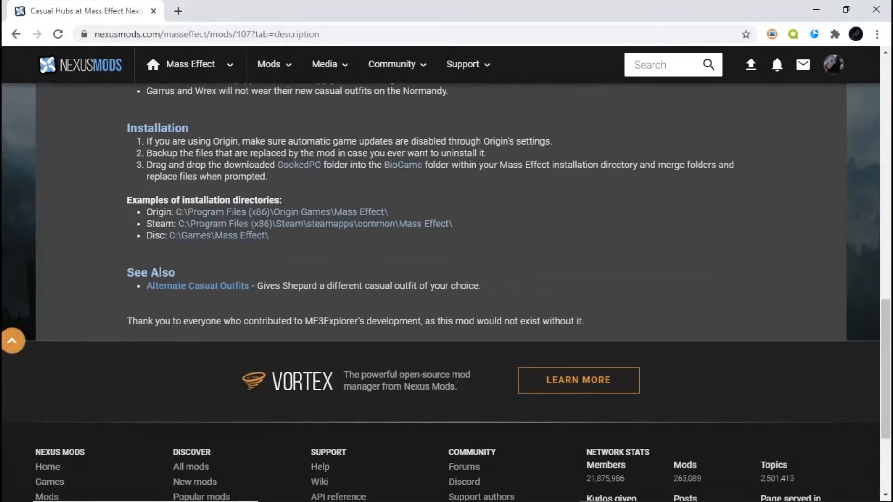
scroll(447, 279, up, 1)
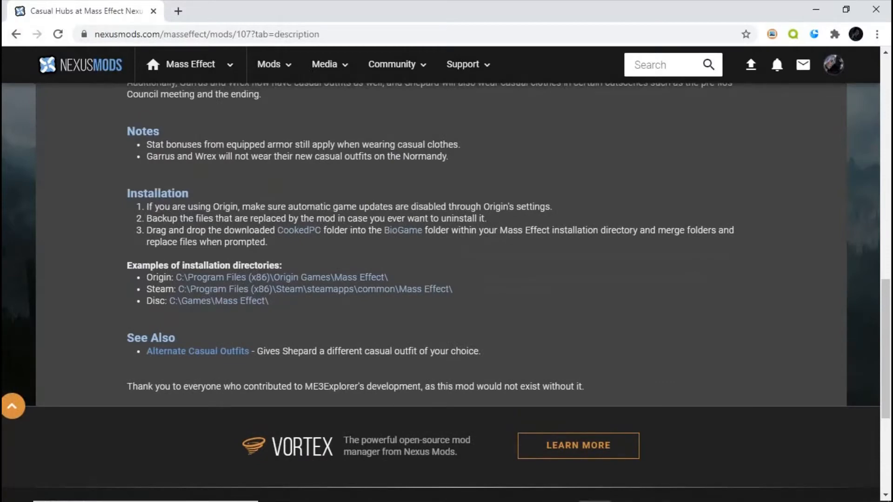
scroll(447, 279, up, 3)
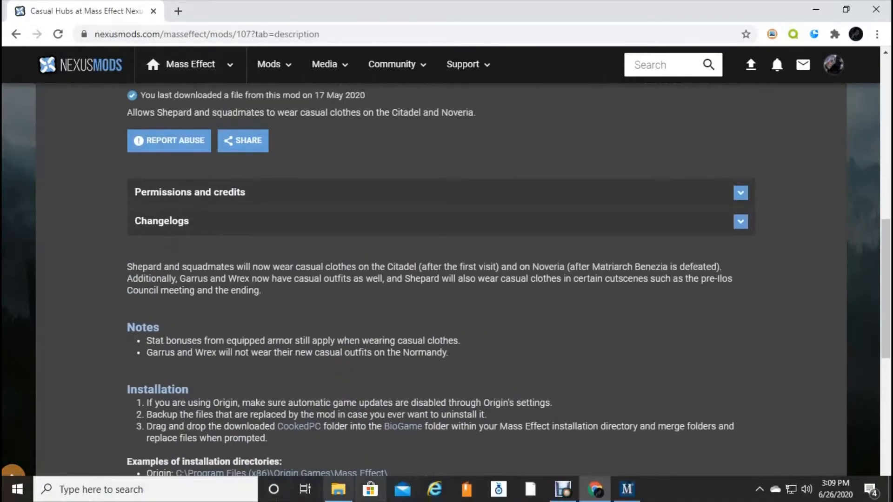
Check the Gameplay Overhaul folder in File Explorer, search the Mass Effect mods for "gameplay" and open the Gameplay Overhaul page
click(338, 489)
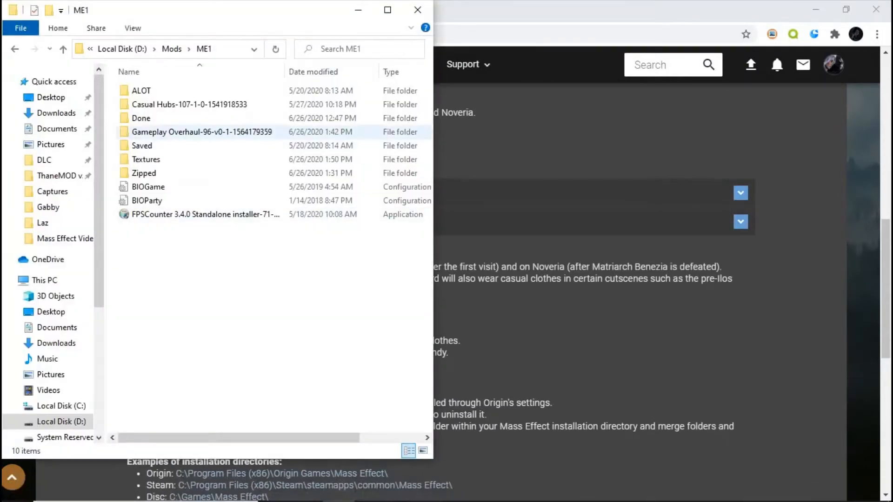
click(176, 132)
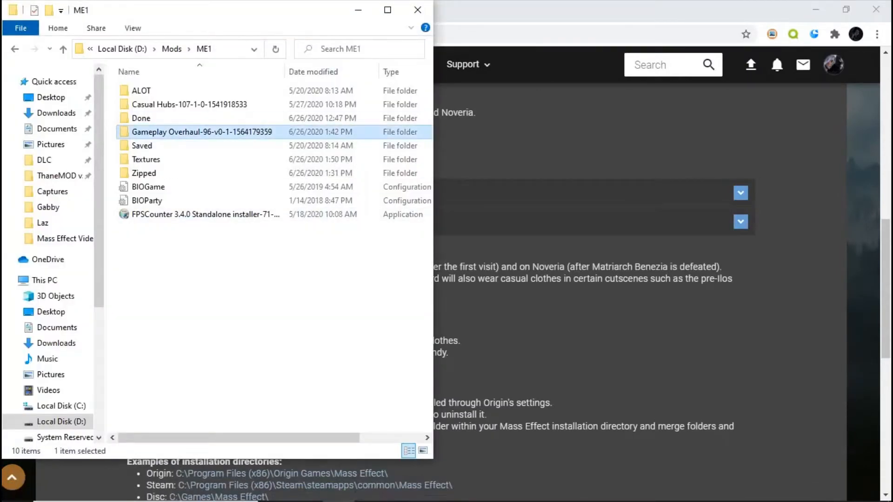
click(665, 64)
text(ga)
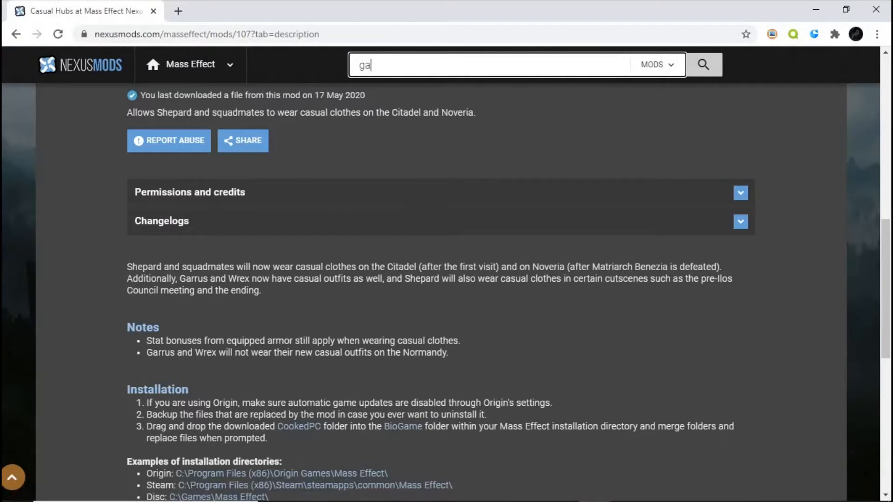
text(meplay)
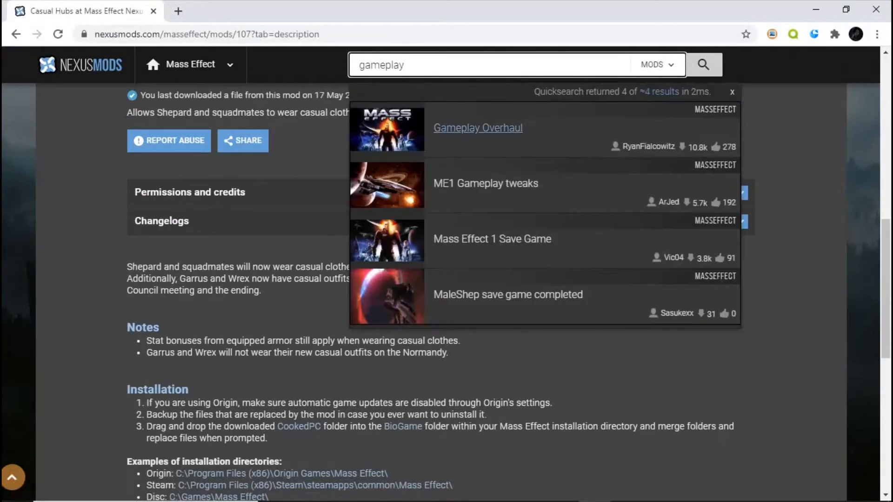
key(Return)
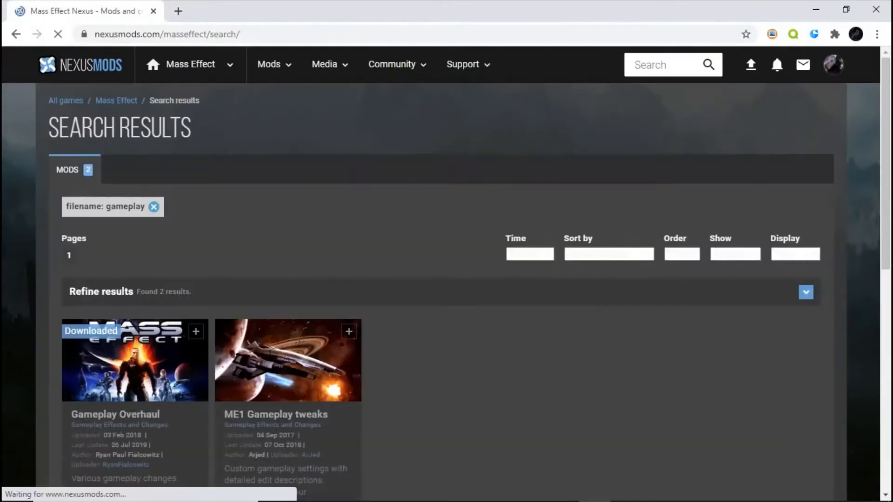
scroll(446, 279, down, 2)
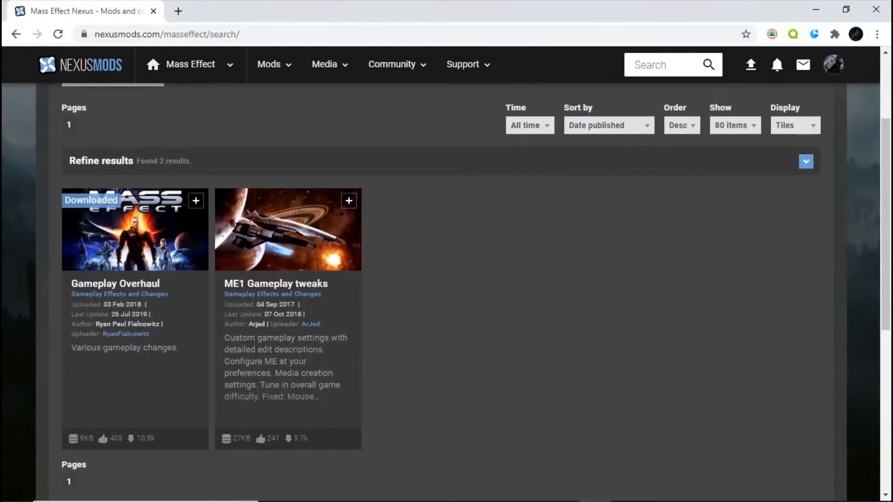
click(115, 284)
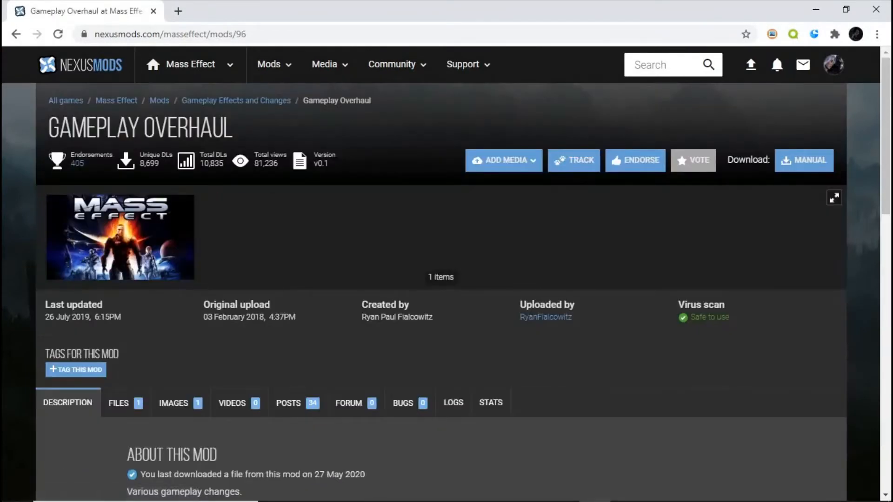
Look through the Gameplay Overhaul description and its main download file
scroll(446, 292, down, 10)
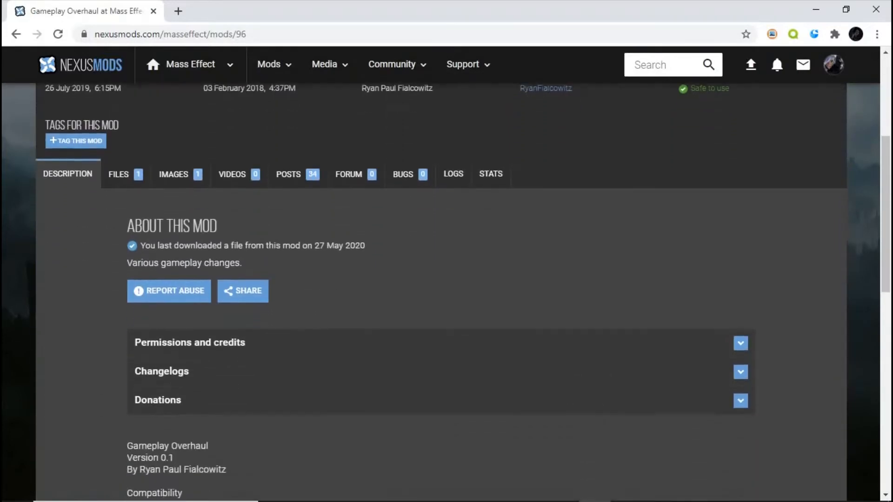
scroll(447, 292, up, 7)
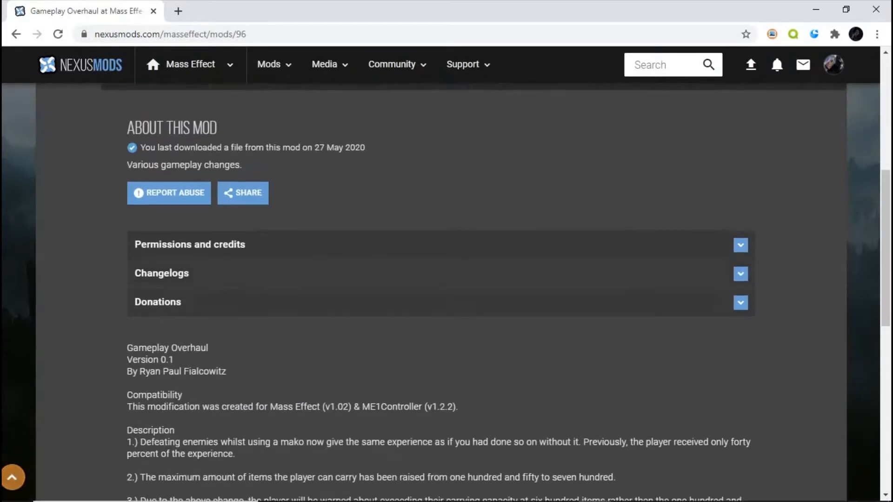
click(125, 207)
scroll(447, 292, down, 2)
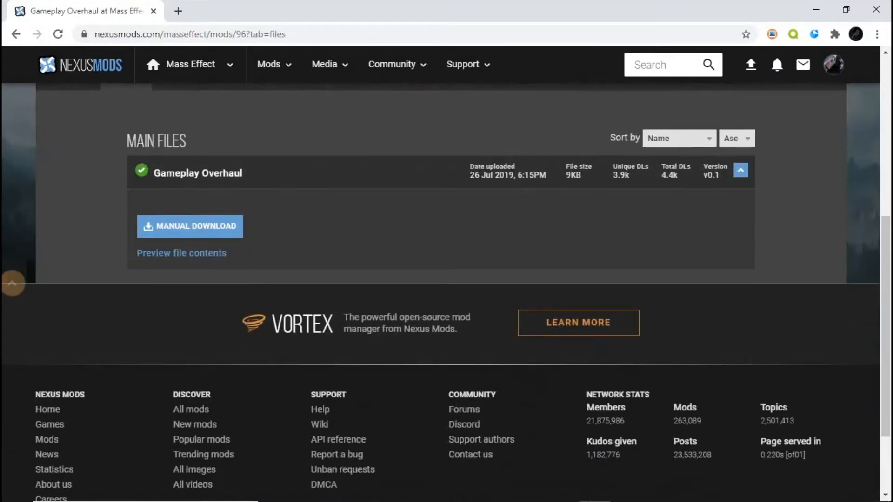
scroll(446, 292, up, 3)
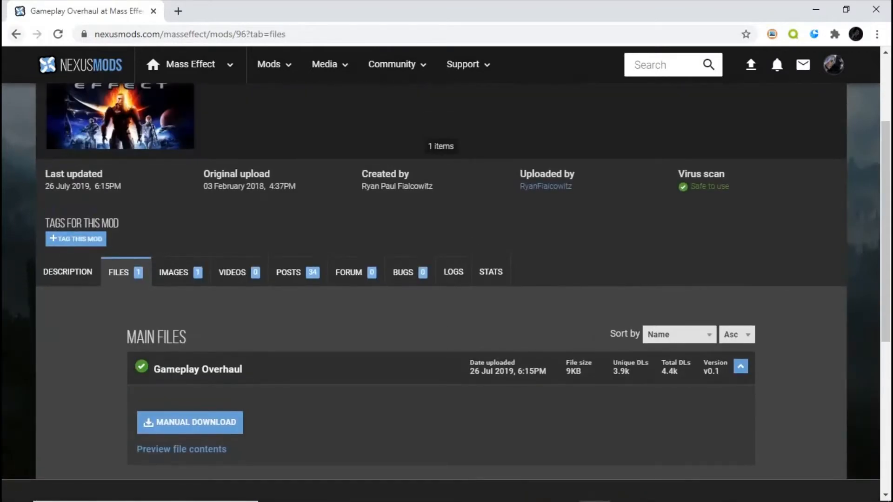
Switch to File Explorer, examine the archives in the Zipped folder alongside ME3Tweaks Mod Manager, and return to the ME1 folder
mouse_move(274, 501)
click(338, 490)
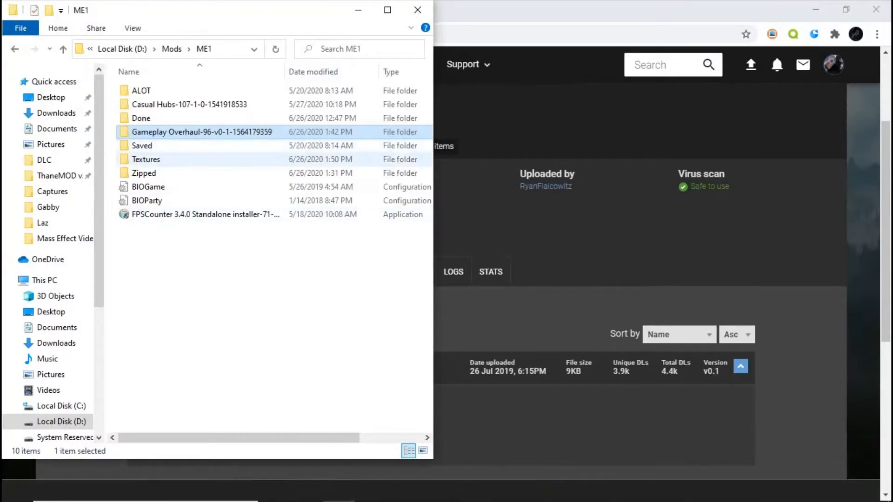
double_click(163, 173)
click(163, 173)
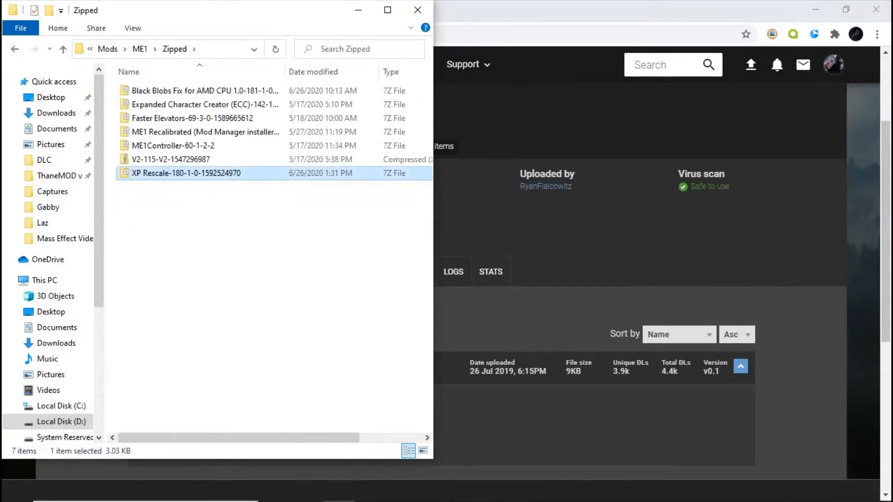
click(223, 260)
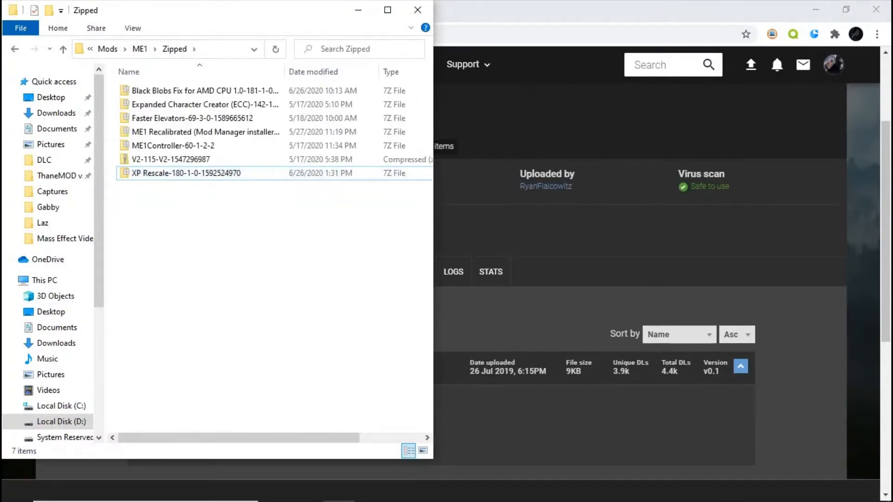
click(627, 489)
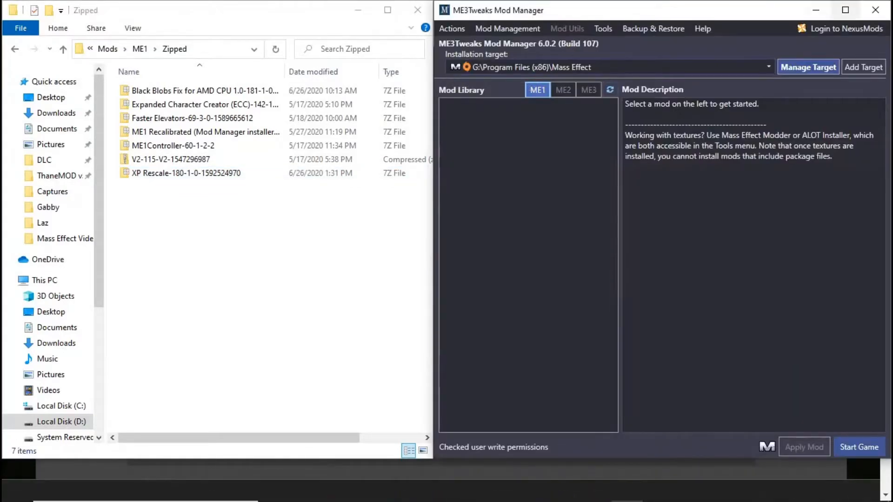
click(816, 10)
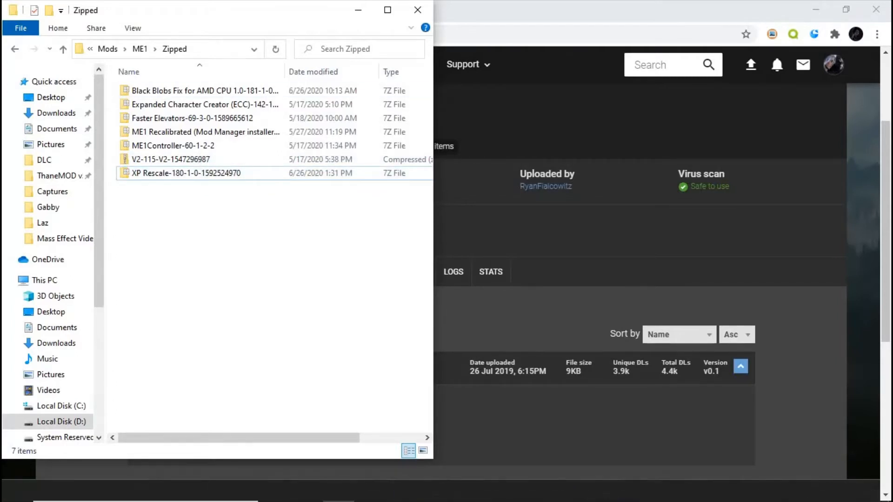
key(alt+Left)
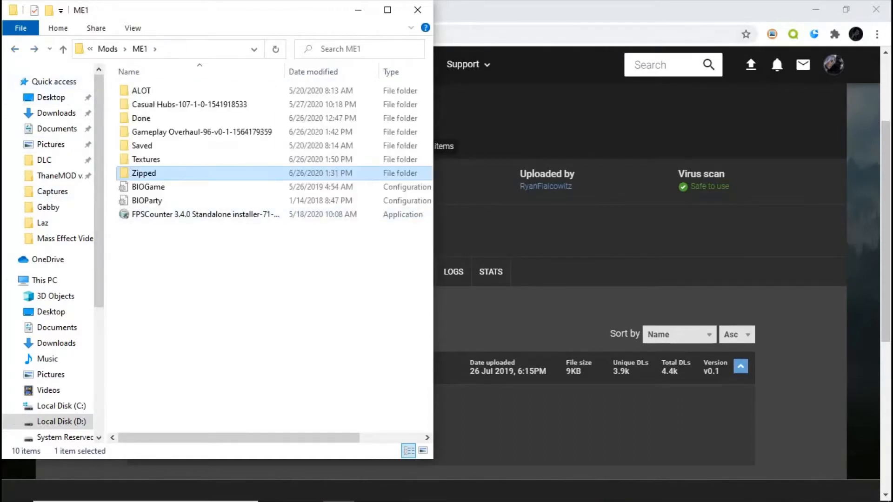
Switch back to Chrome, search the Mass Effect mods for "FPS" and open the FPS Counter And Post Processing Effects page
click(660, 64)
text(FPS)
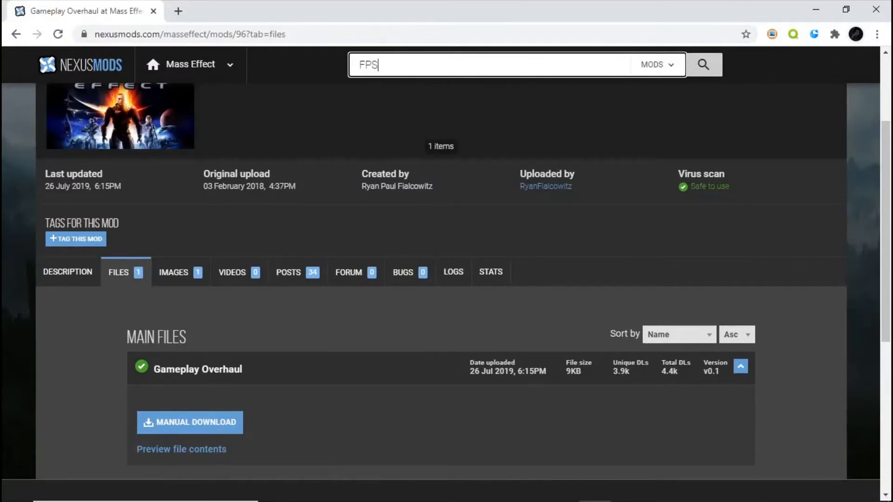
key(Return)
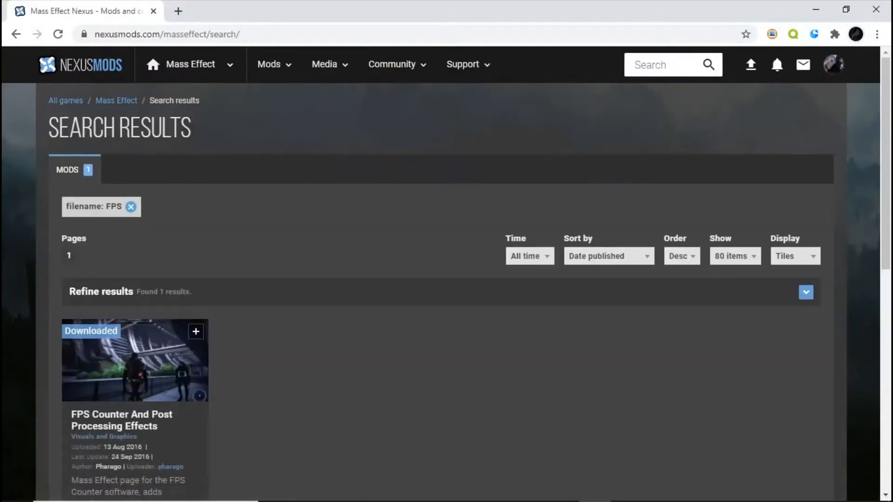
scroll(446, 279, down, 4)
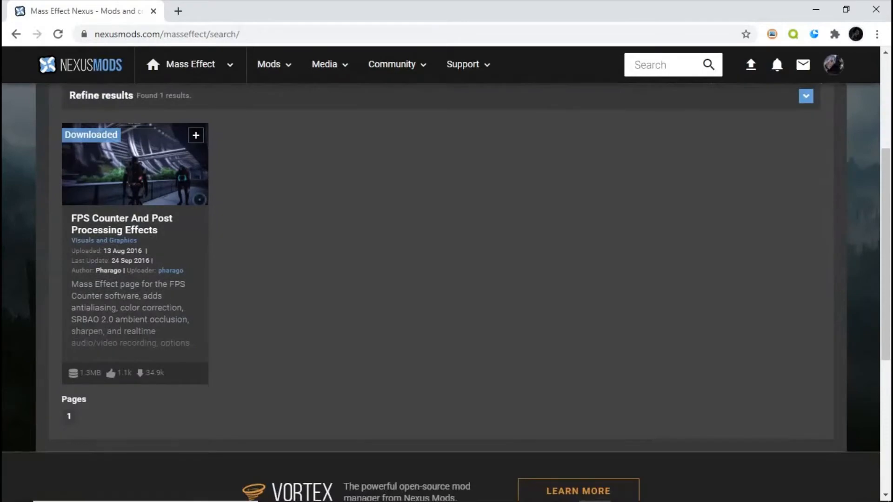
click(121, 224)
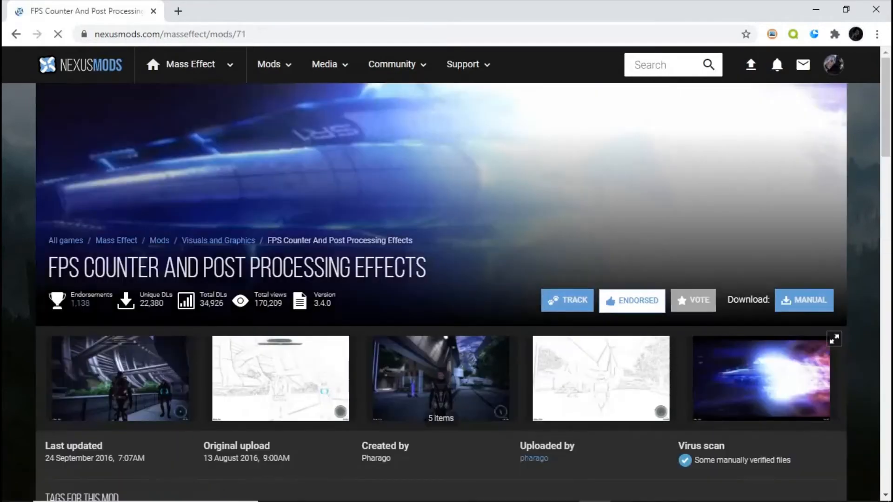
Read the FPS Counter mod's description and examine its available main files
scroll(447, 279, down, 5)
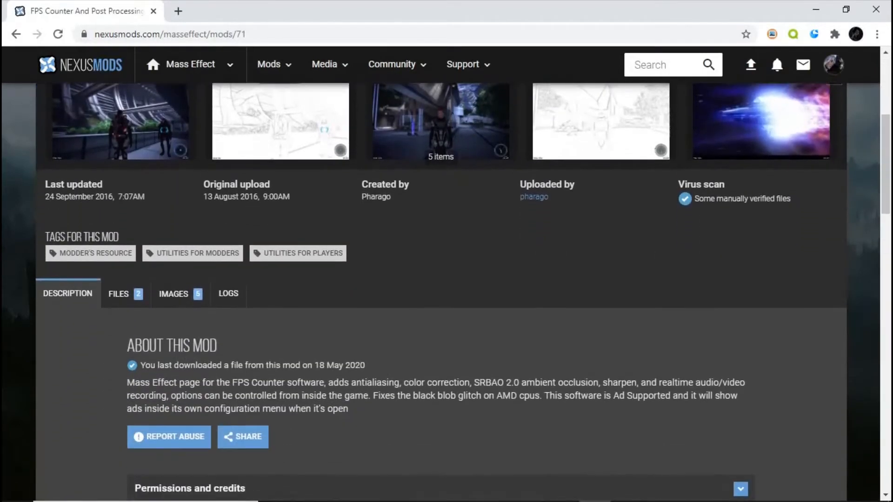
scroll(119, 229, down, 2)
click(119, 230)
scroll(120, 229, down, 3)
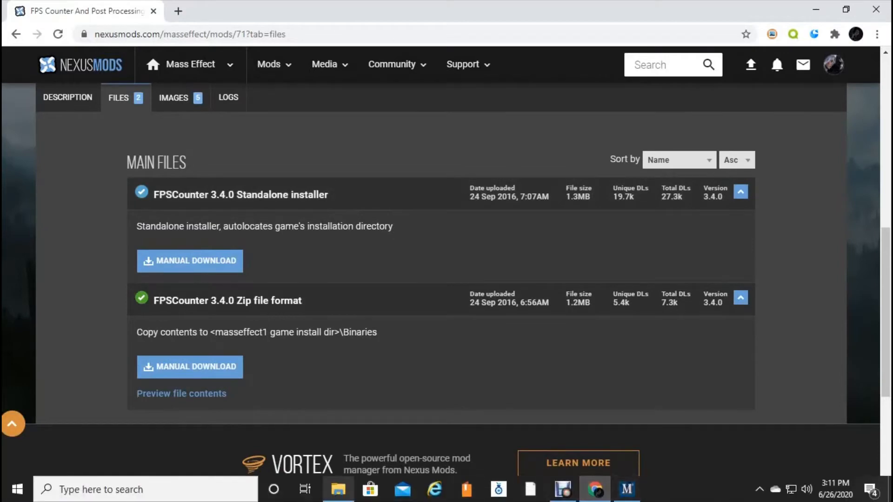
Switch to File Explorer and run the FPSCounter 3.4.0 standalone installer, installing it to G:\Program Files (x86)\Mass Effect\Binaries
click(338, 489)
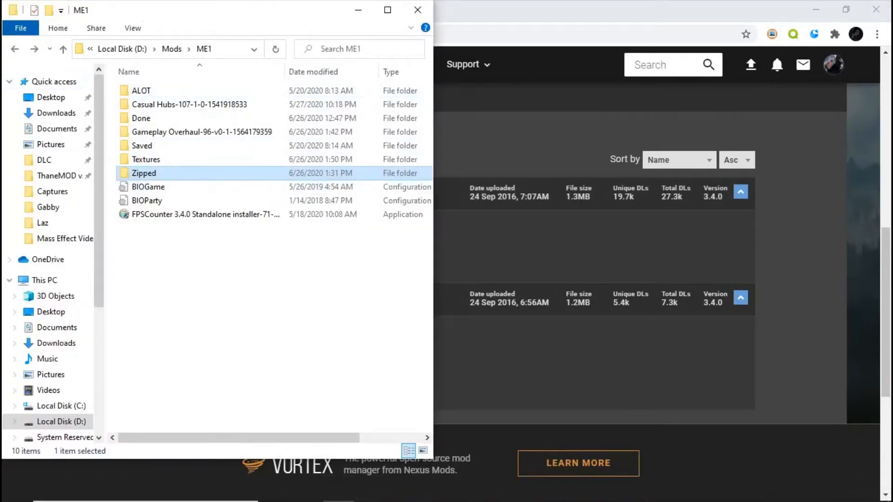
click(195, 215)
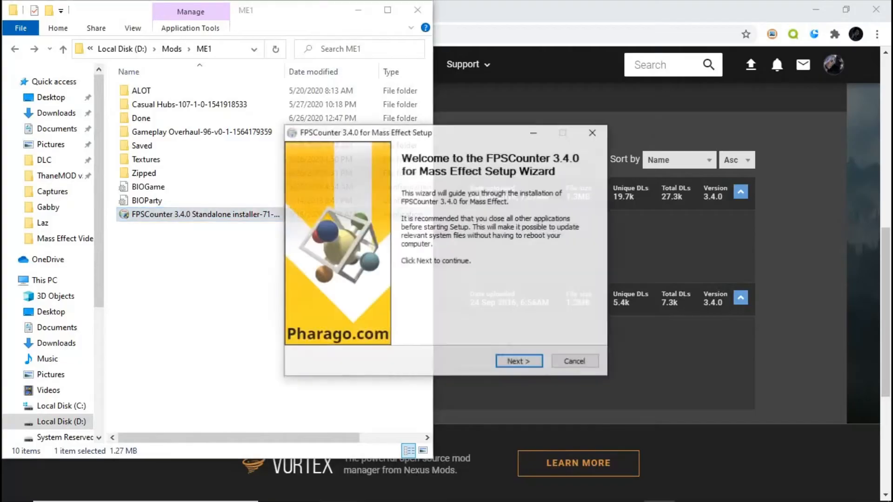
click(517, 363)
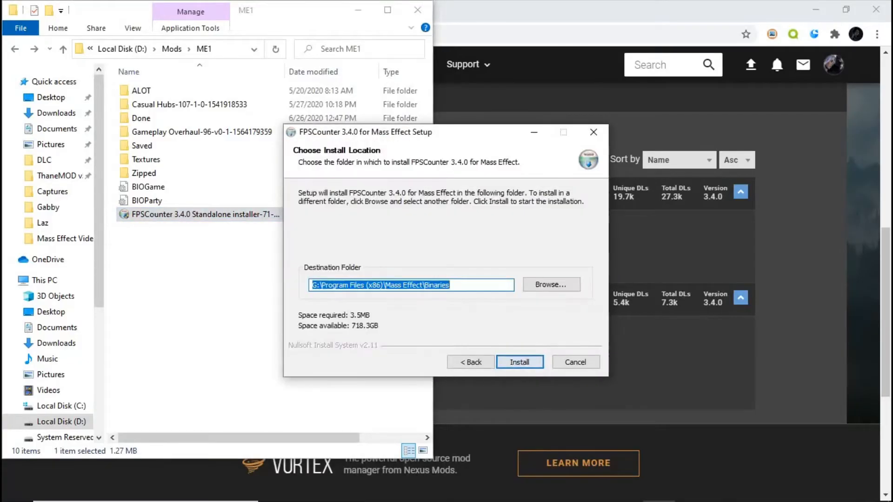
click(519, 362)
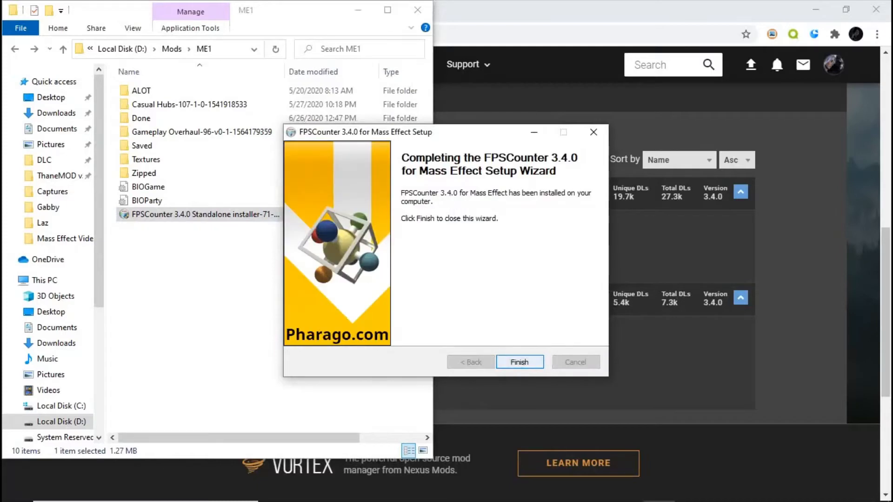
click(519, 362)
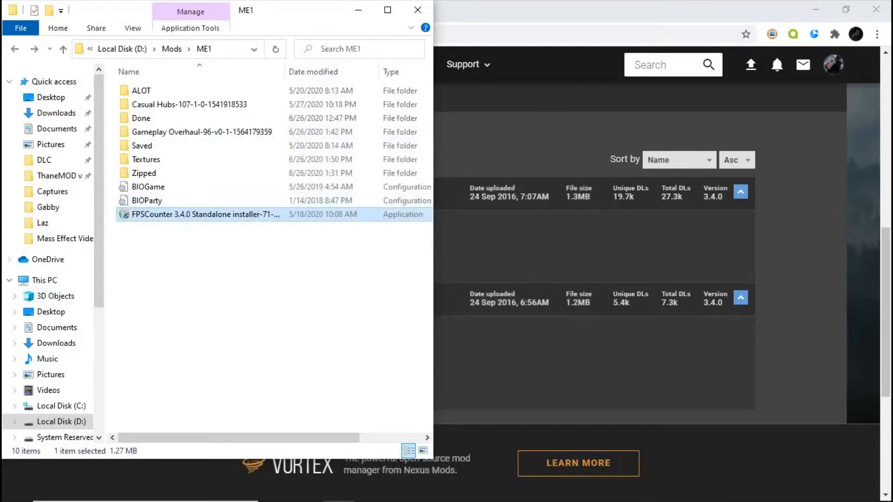
Check the Done folder inside ME1 and move the FPSCounter 3.4.0 installer into it
double_click(141, 118)
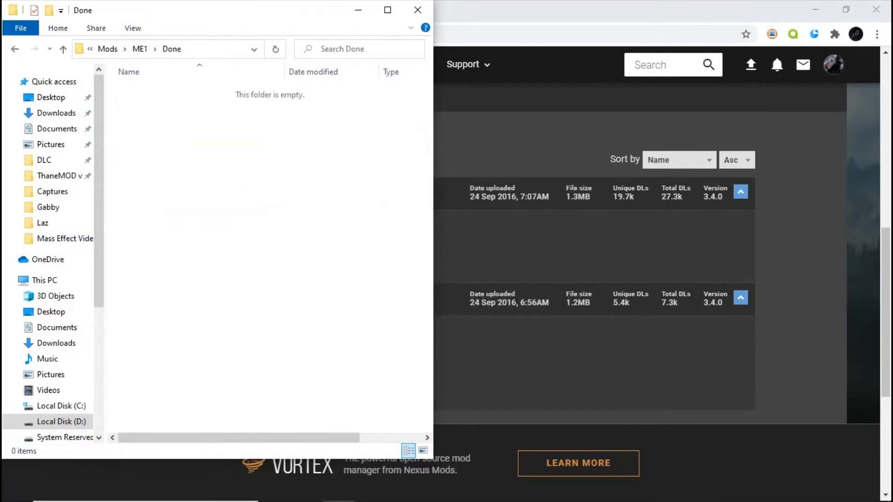
key(alt+Left)
drag(173, 214, 165, 118)
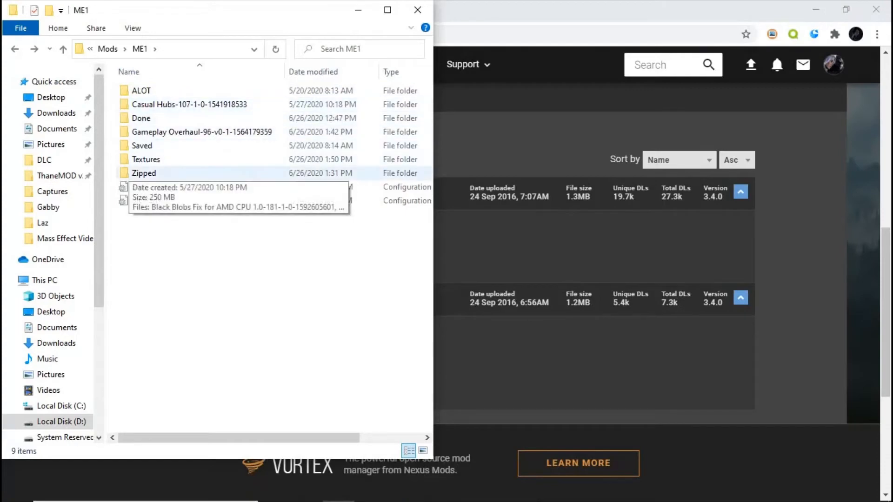
Copy the CookedPC folder from the Casual Hubs mod folder
double_click(186, 100)
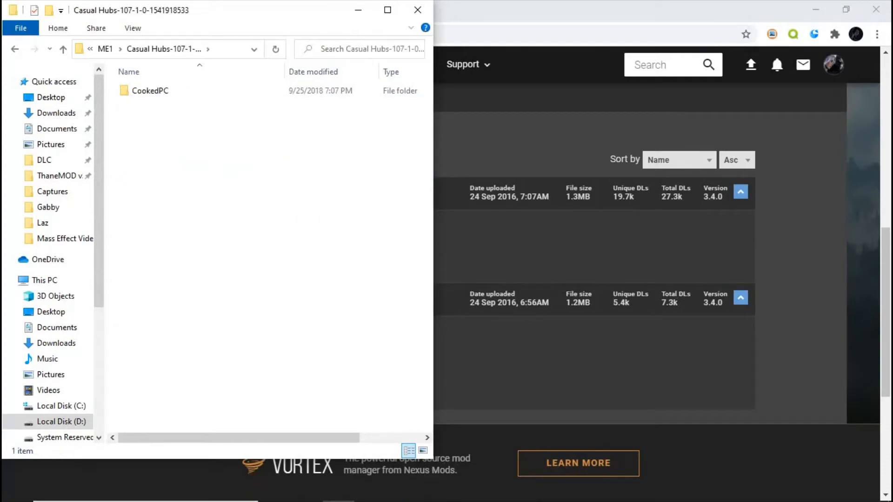
right_click(150, 90)
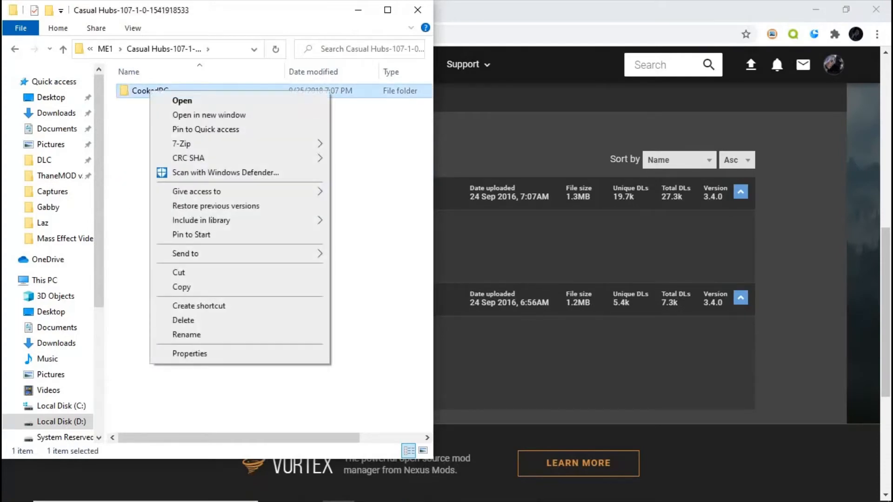
click(181, 287)
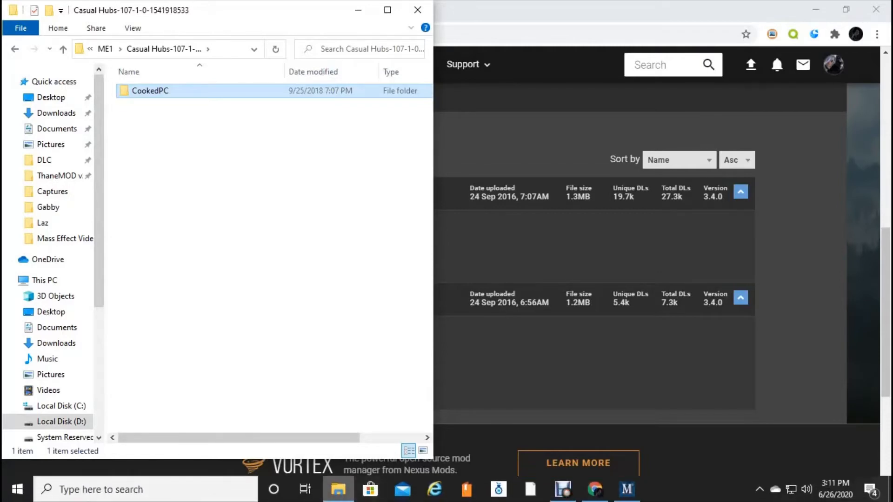
Open a second File Explorer window and snap it beside the Casual Hubs window
middle_click(338, 490)
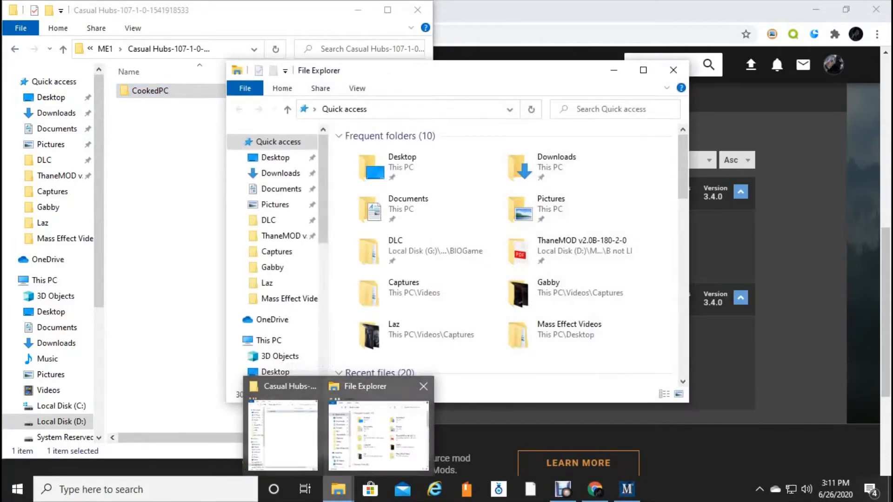
drag(476, 79, 620, 17)
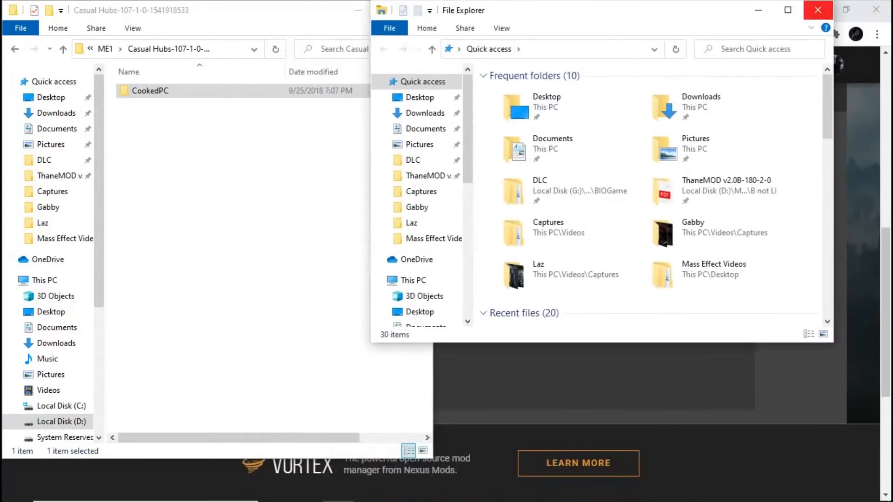
drag(716, 10, 891, 11)
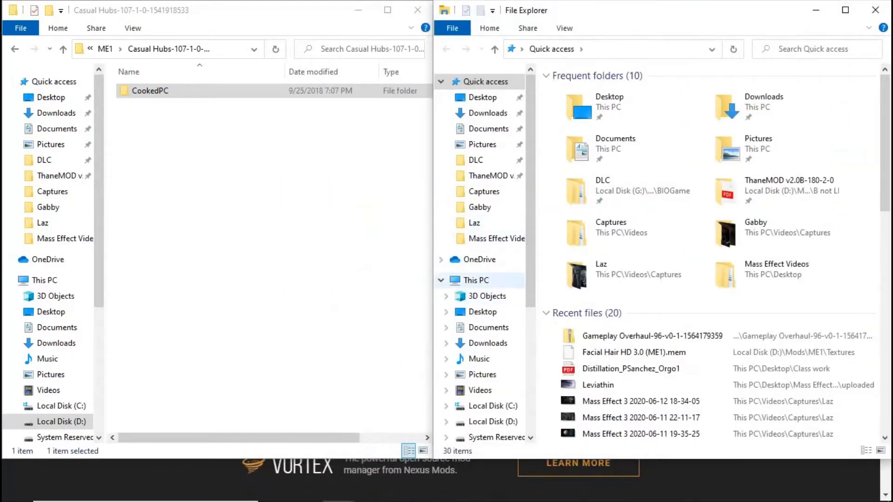
Open the Mass Effect folder in Program Files (x86) on Local Disk (G:), checking its Binaries folder and returning
click(476, 280)
click(791, 304)
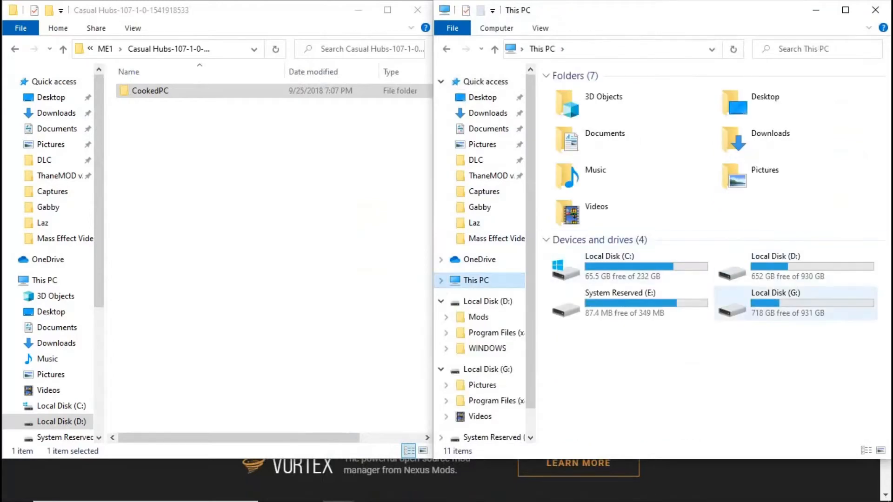
double_click(790, 303)
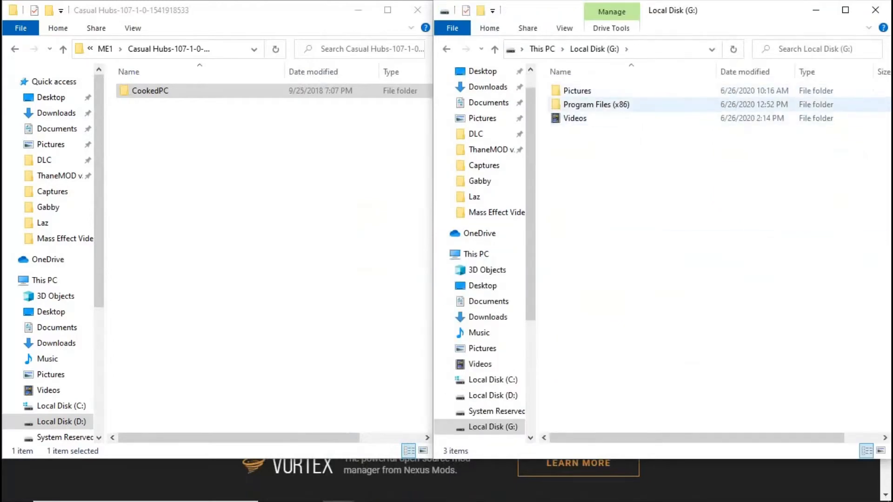
double_click(586, 104)
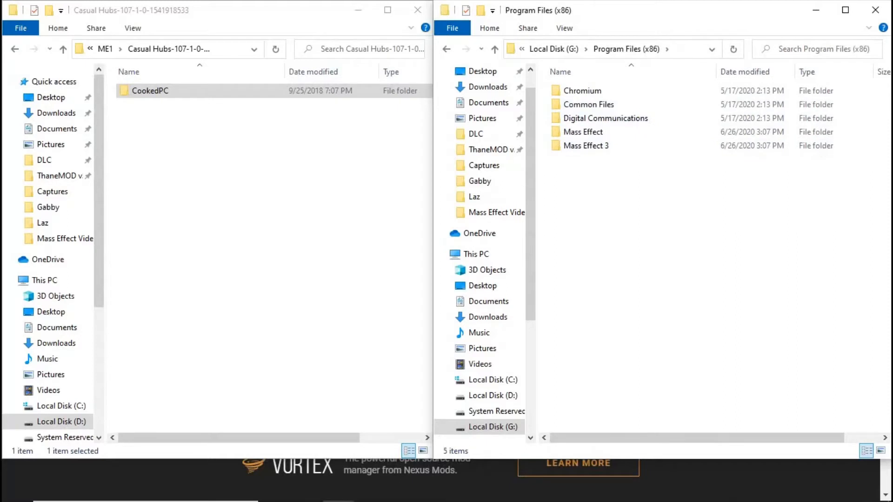
double_click(583, 132)
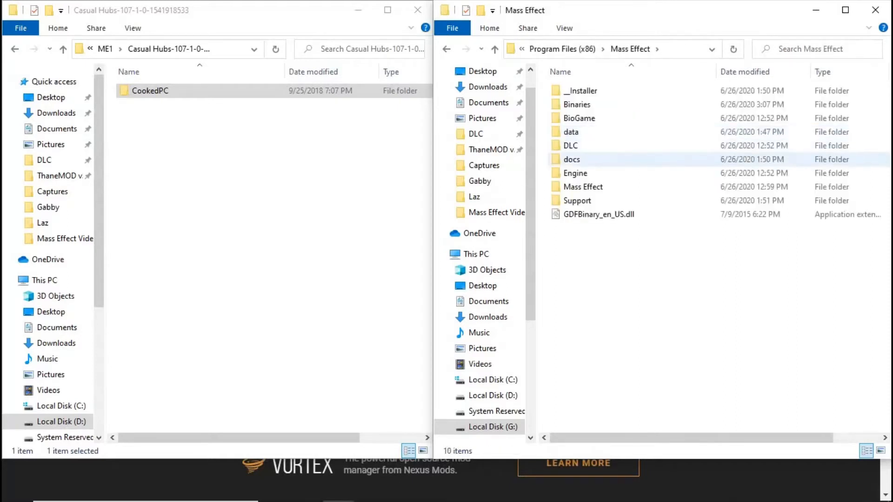
double_click(576, 104)
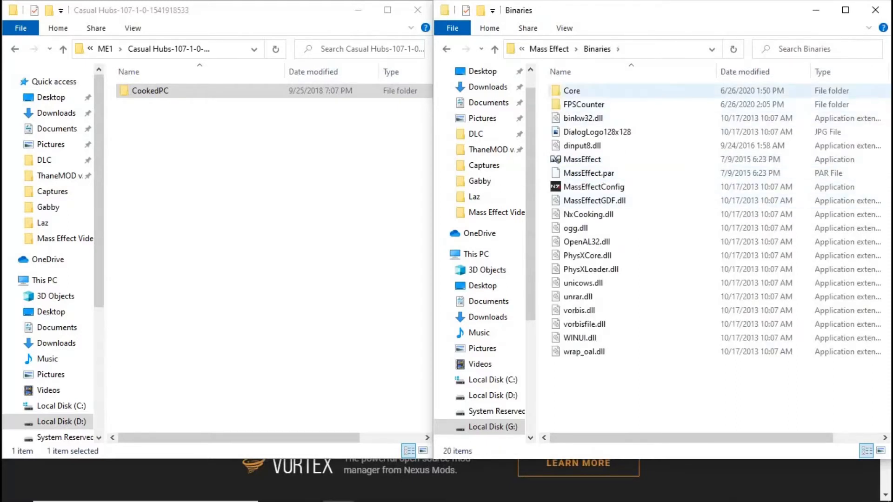
key(alt+Left)
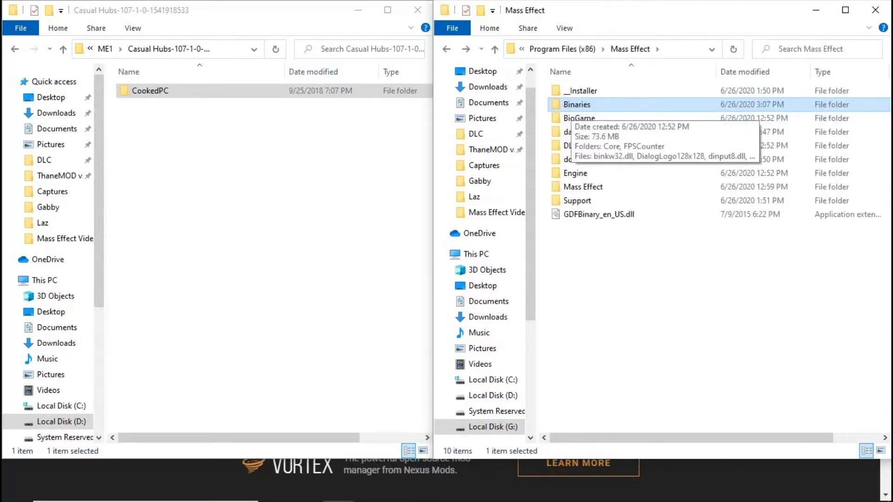
Copy the Casual Hubs CookedPC folder and paste it into the CookedPC folder inside the game's BioGame folder
click(578, 118)
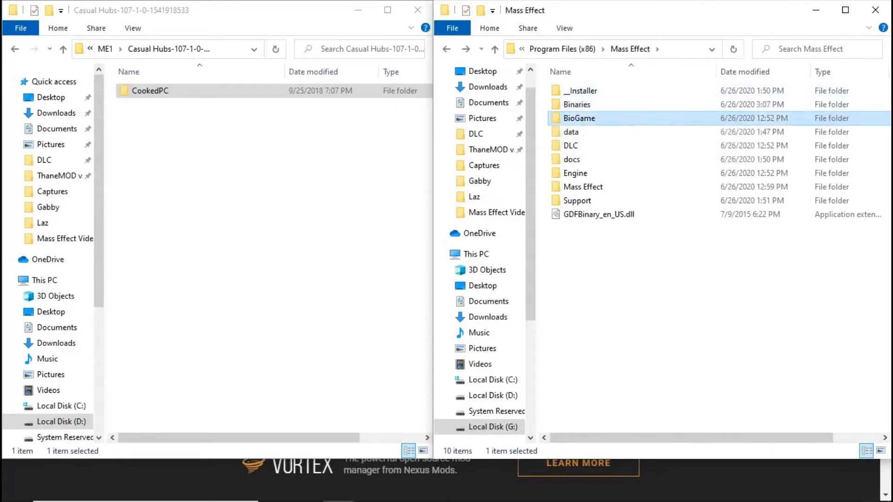
key(Return)
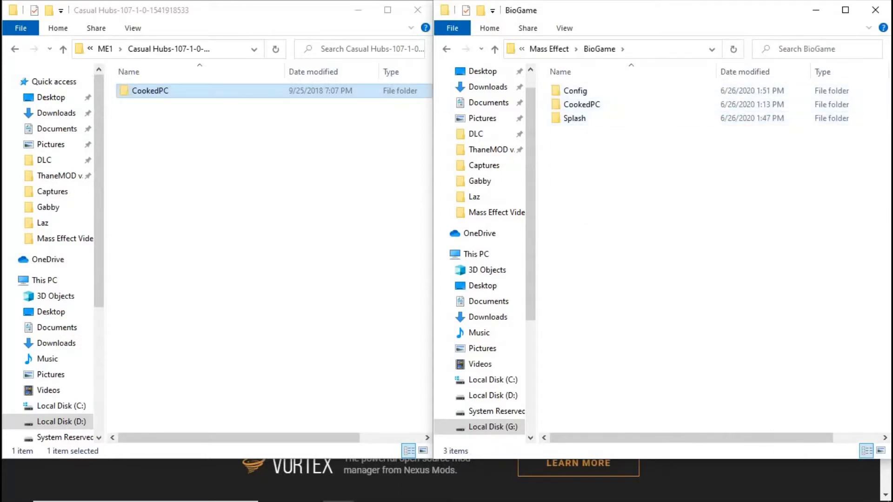
right_click(195, 92)
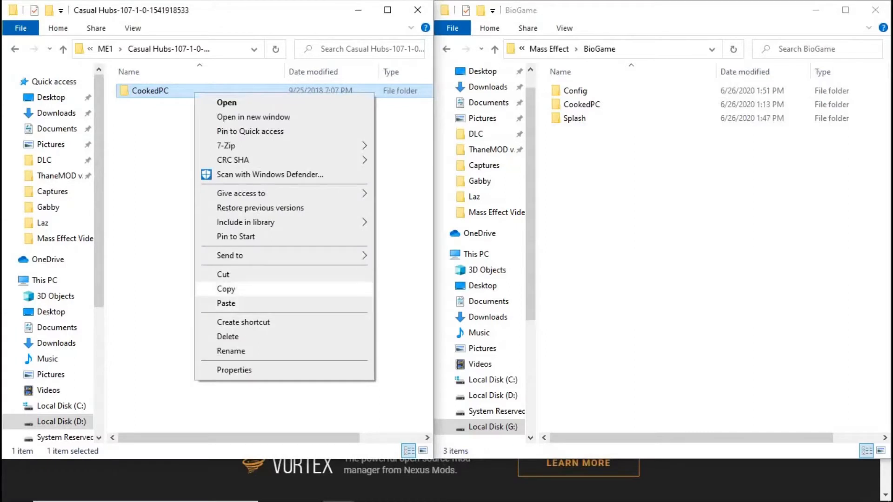
click(225, 288)
right_click(577, 102)
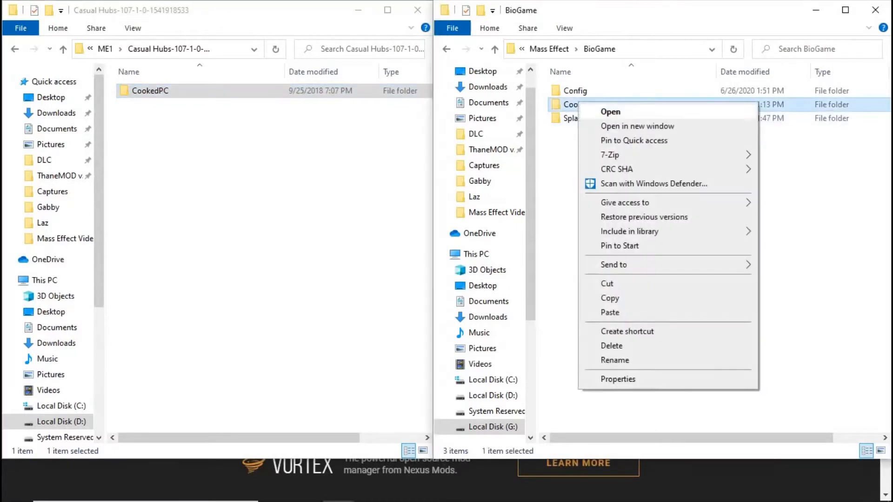
click(609, 312)
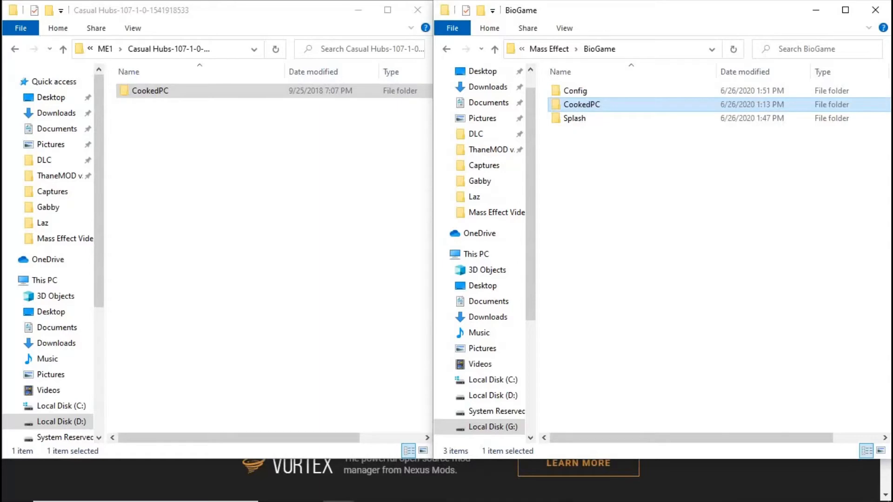
Move the nested CookedPC folder out of the game's CookedPC folder into BioGame, replacing the files in the destination
double_click(581, 105)
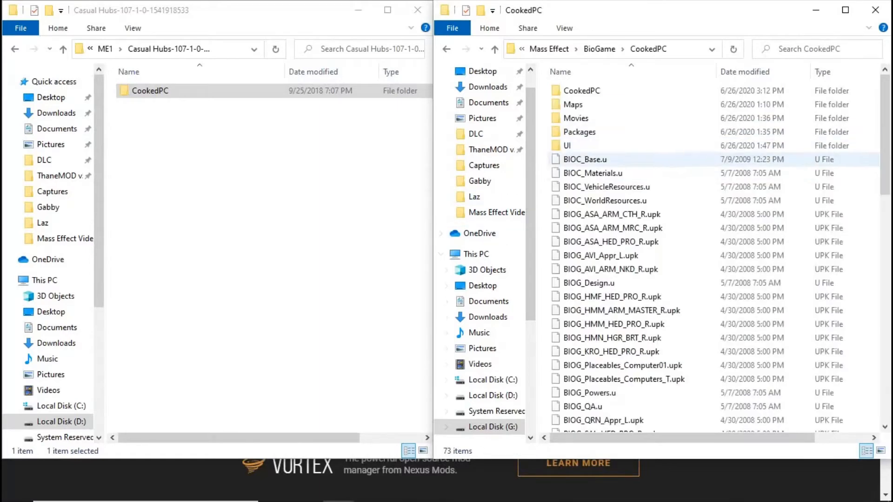
right_click(588, 90)
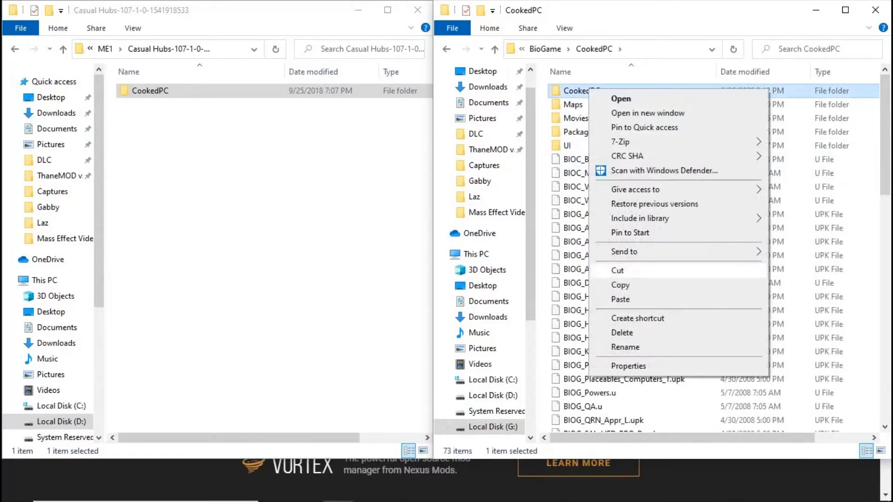
click(610, 271)
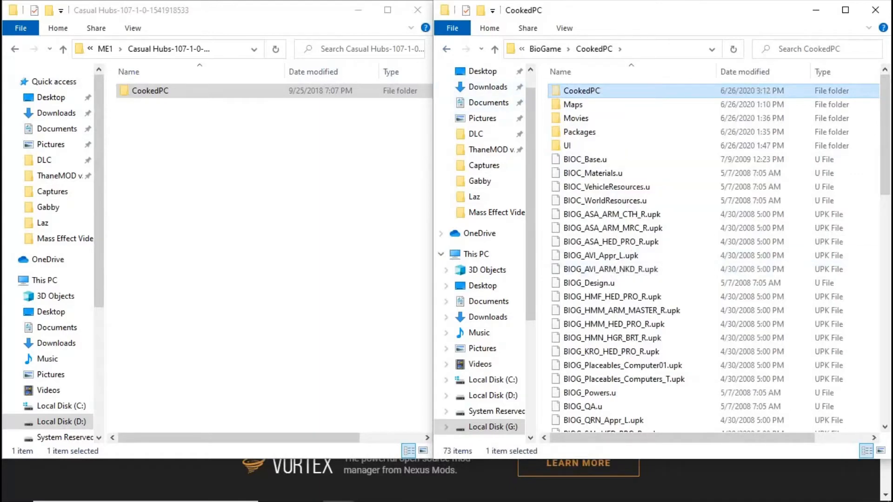
click(446, 49)
click(447, 50)
right_click(583, 119)
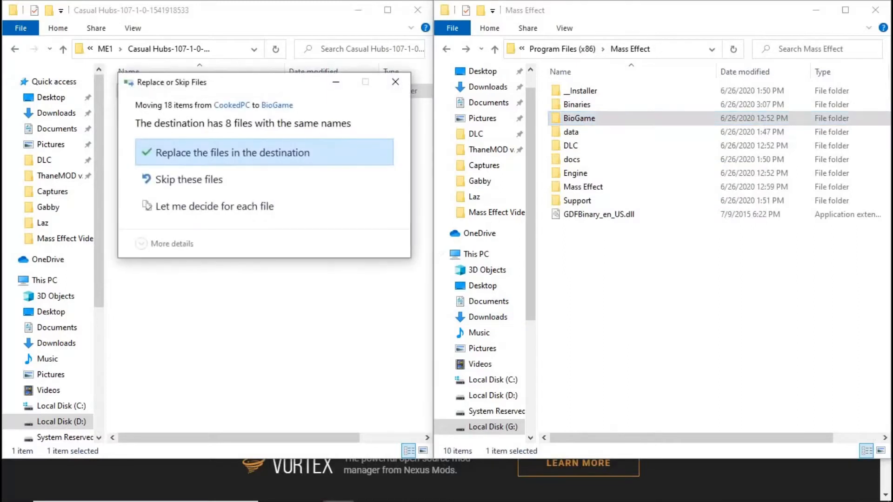
click(233, 153)
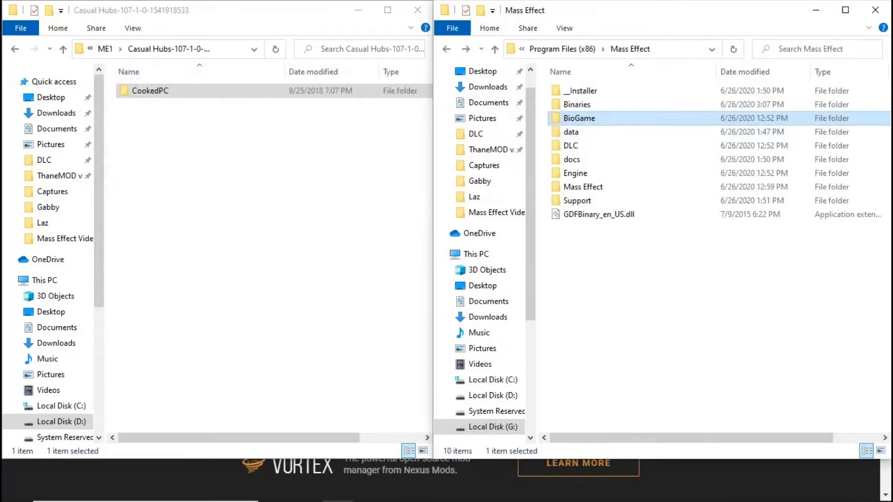
Compare the game's CookedPC and Maps folders with the mod's CookedPC contents, returning to the Mass Effect and Casual Hubs folders
double_click(579, 118)
double_click(579, 104)
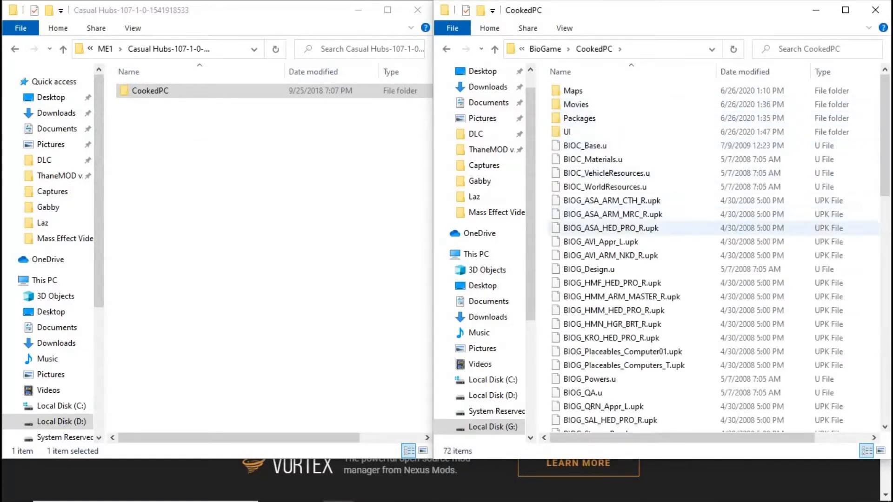
double_click(144, 90)
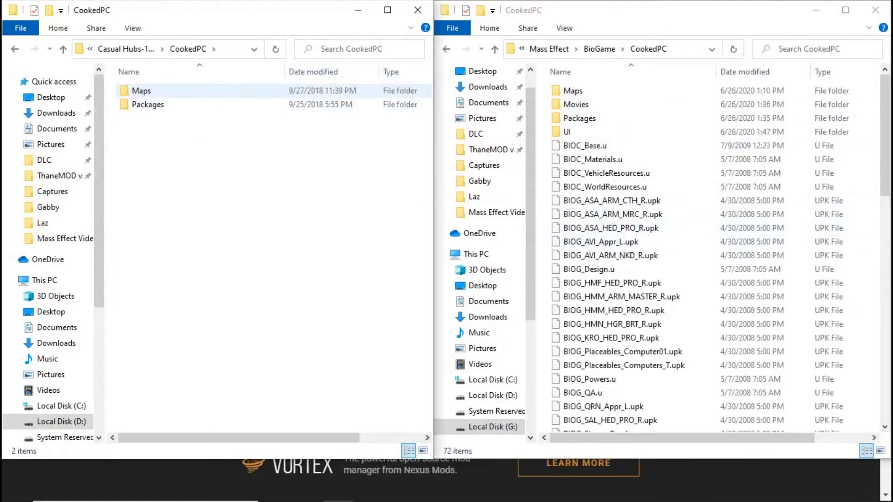
double_click(574, 90)
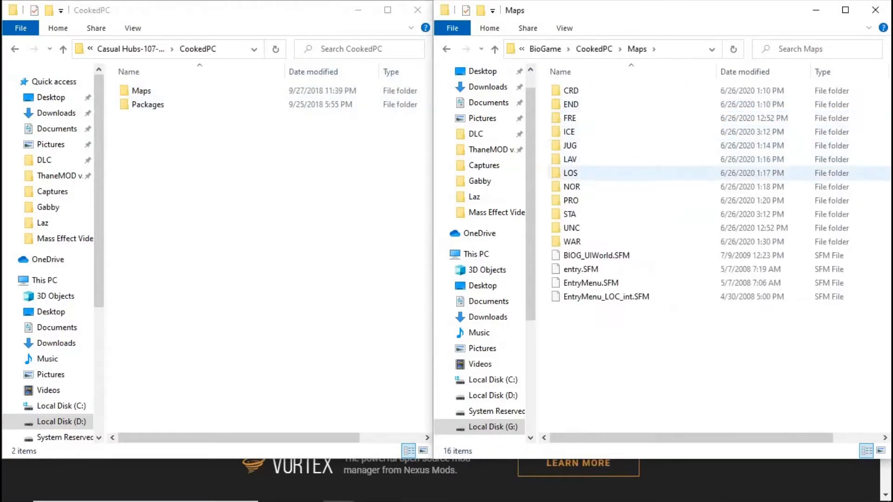
click(446, 49)
click(446, 48)
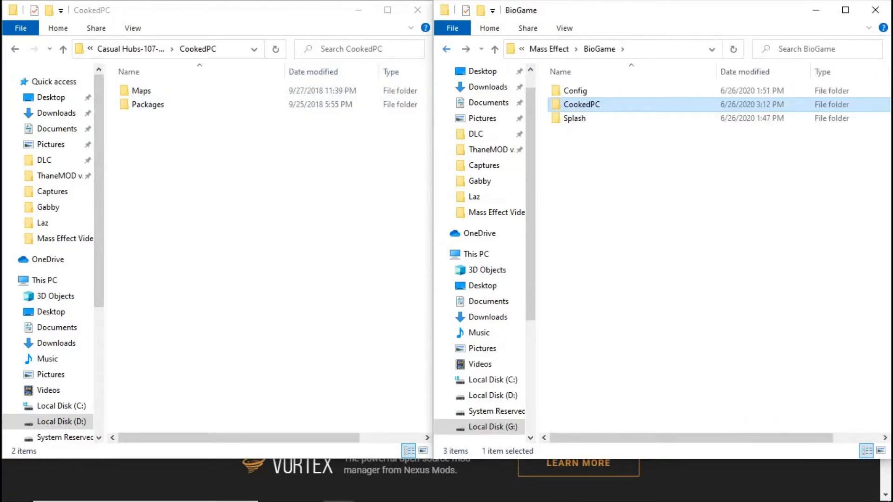
click(446, 49)
click(15, 49)
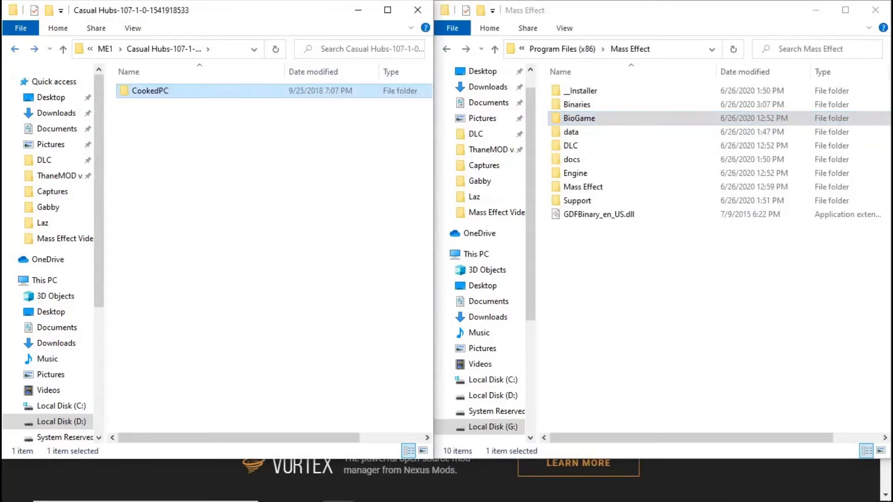
Minimize the Mass Effect window, maximize the Casual Hubs window, and move the Casual Hubs folder into the Done folder in ME1
drag(307, 10, 232, 10)
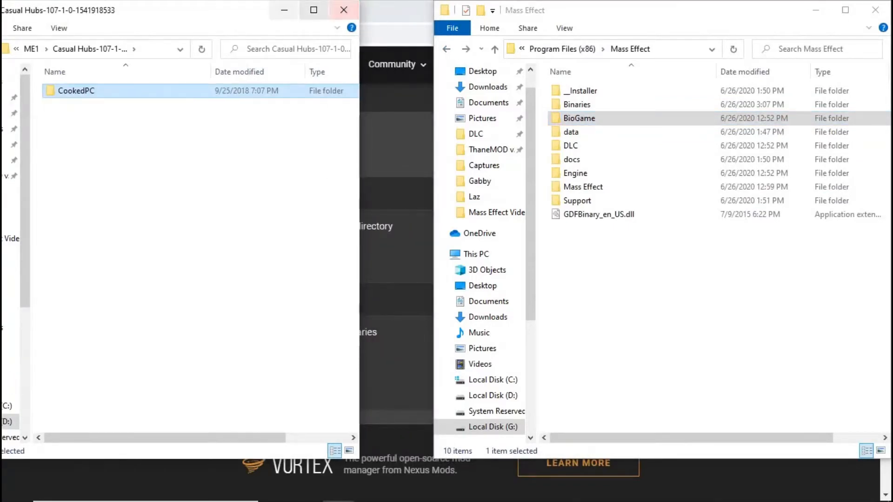
click(283, 10)
click(816, 9)
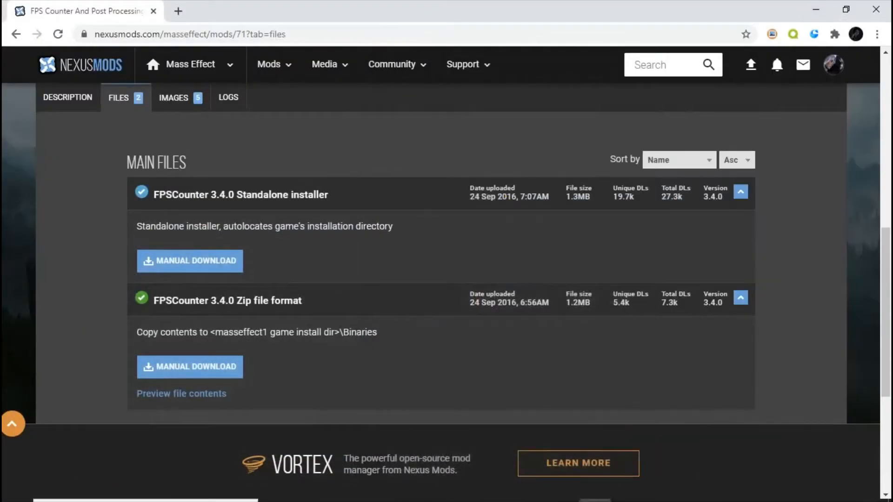
click(339, 489)
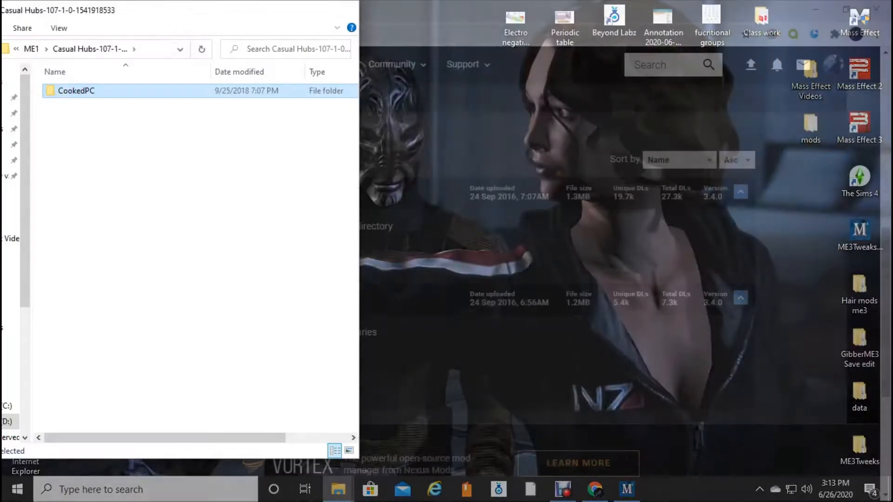
click(296, 434)
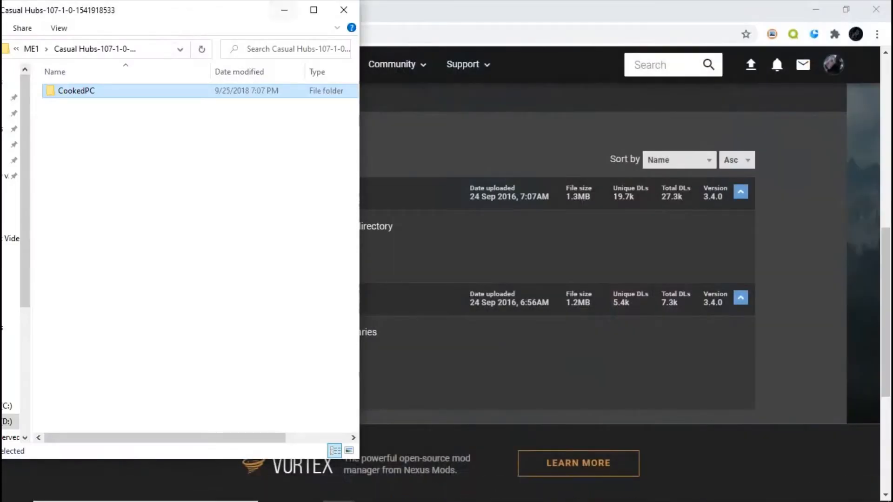
click(314, 10)
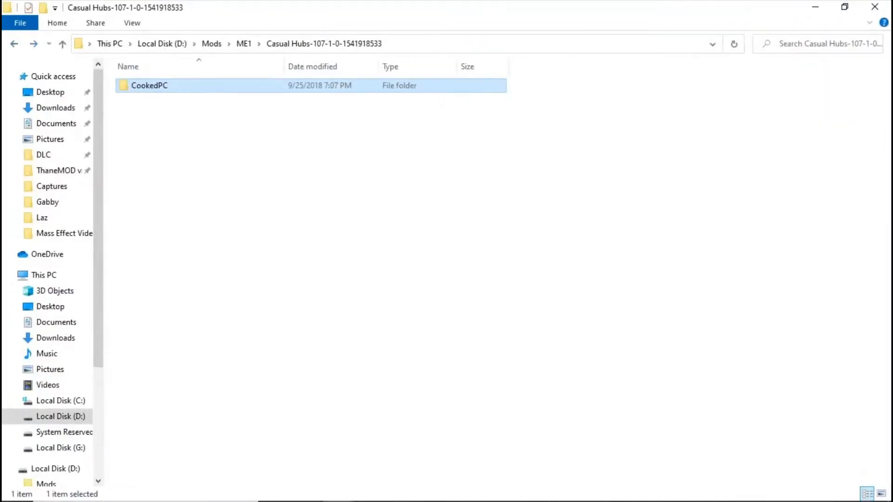
key(alt+Left)
drag(155, 99, 173, 114)
Open the Gameplay Overhaul mod folder and read the installation instructions in its Gameplay Overhaul v01 text file
double_click(186, 113)
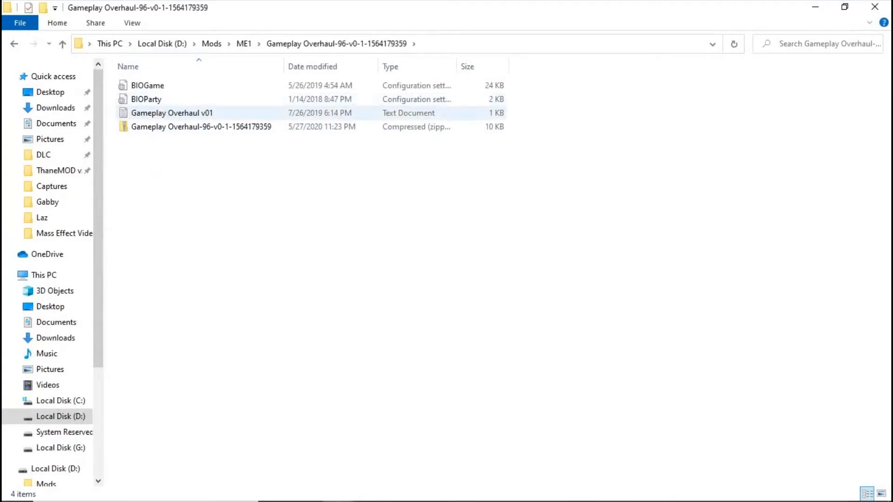
double_click(186, 113)
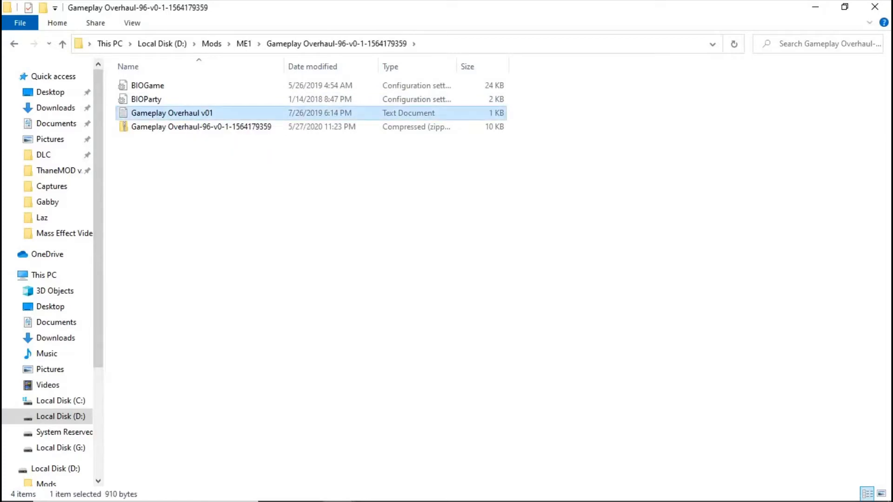
drag(303, 194, 349, 66)
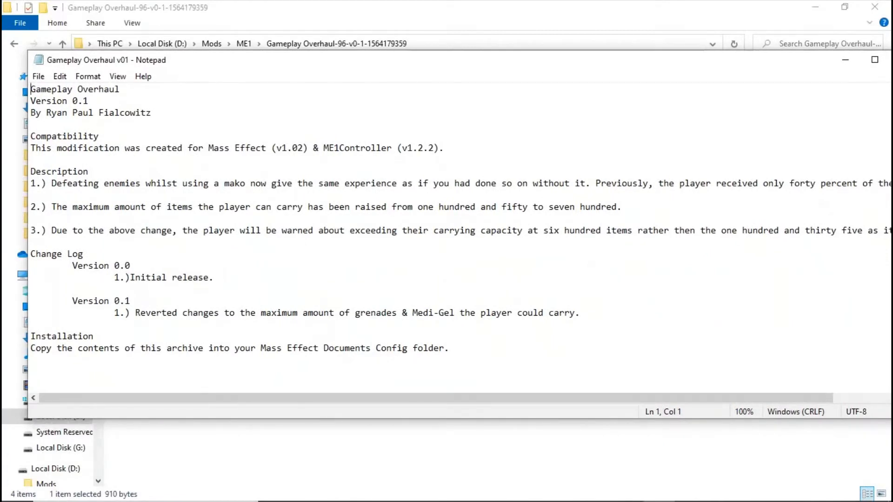
drag(367, 348, 324, 347)
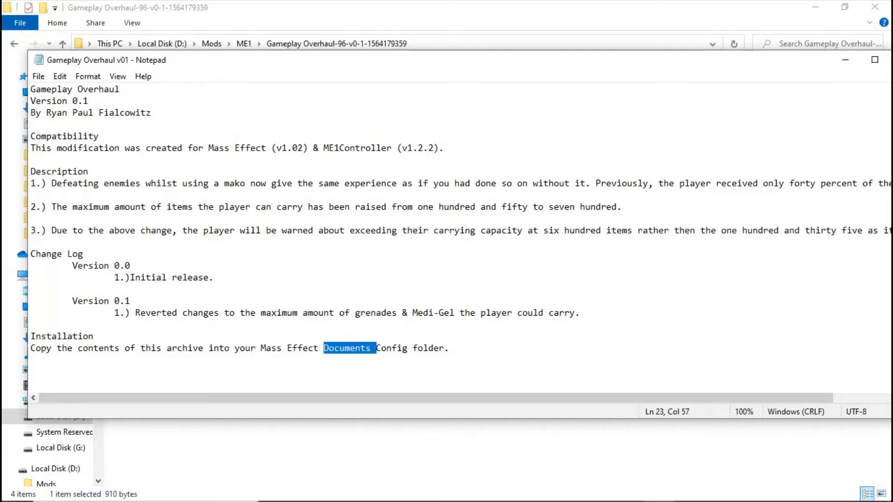
drag(638, 60, 596, 223)
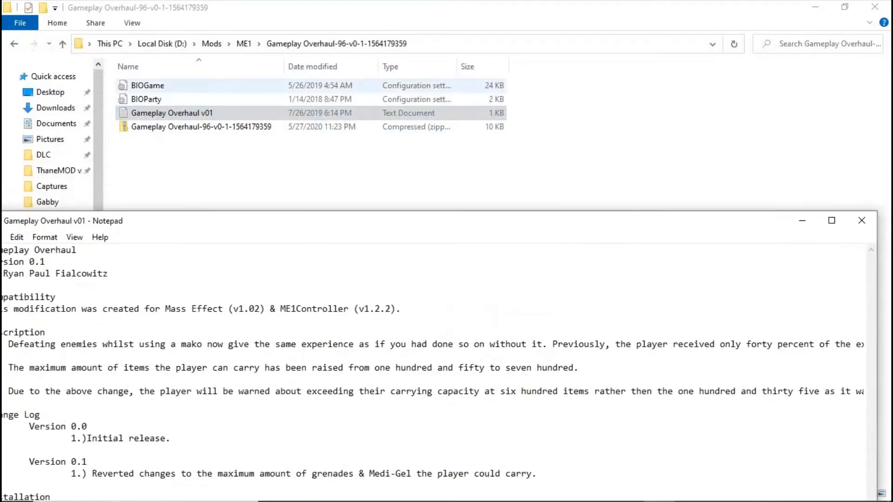
Copy the BIOGame and BIOParty configuration files from the Gameplay Overhaul folder
click(148, 86)
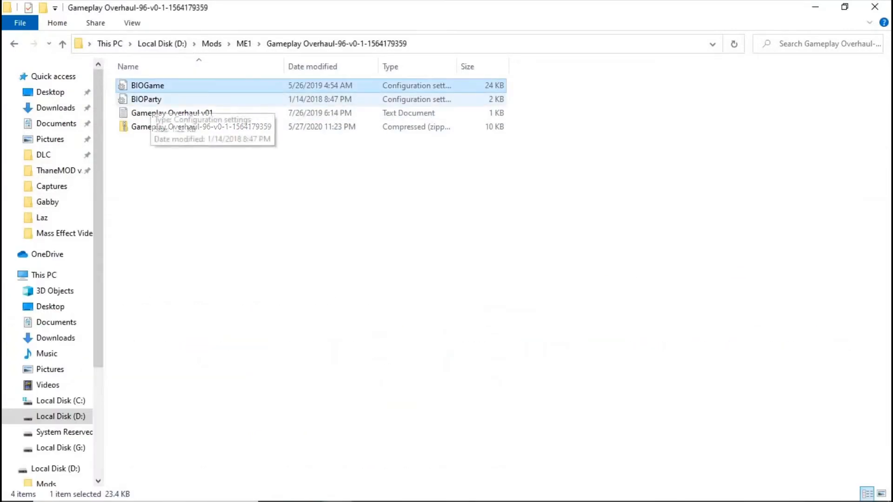
shift+click(149, 100)
right_click(149, 102)
click(181, 250)
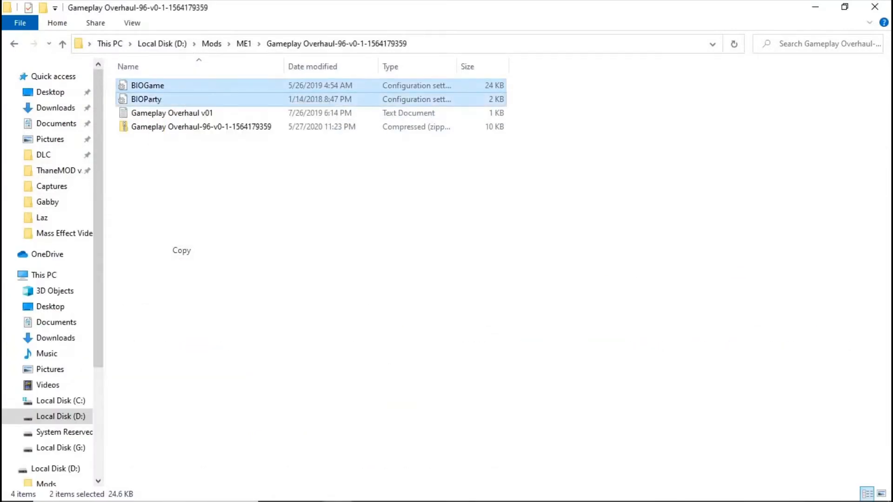
Paste the copied files into the Config folder under Documents > BioWare > Mass Effect, replacing the existing versions
mouse_move(338, 489)
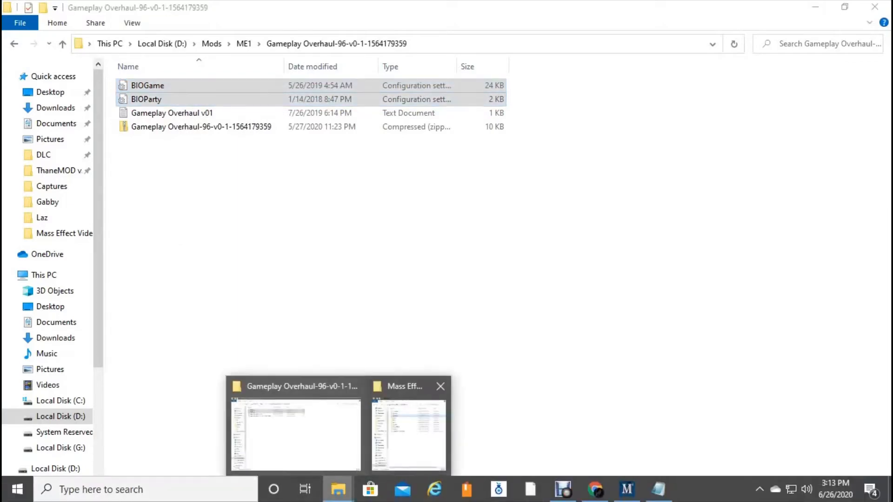
click(398, 424)
click(488, 103)
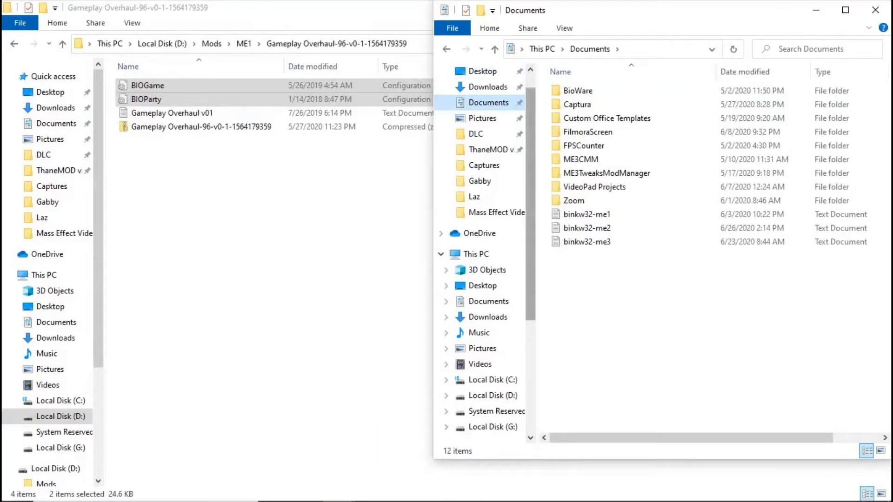
scroll(483, 186, up, 1)
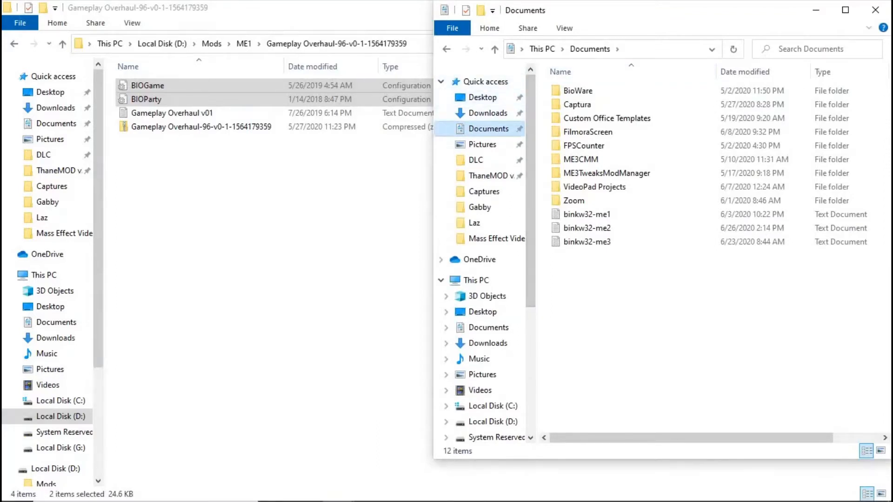
double_click(578, 91)
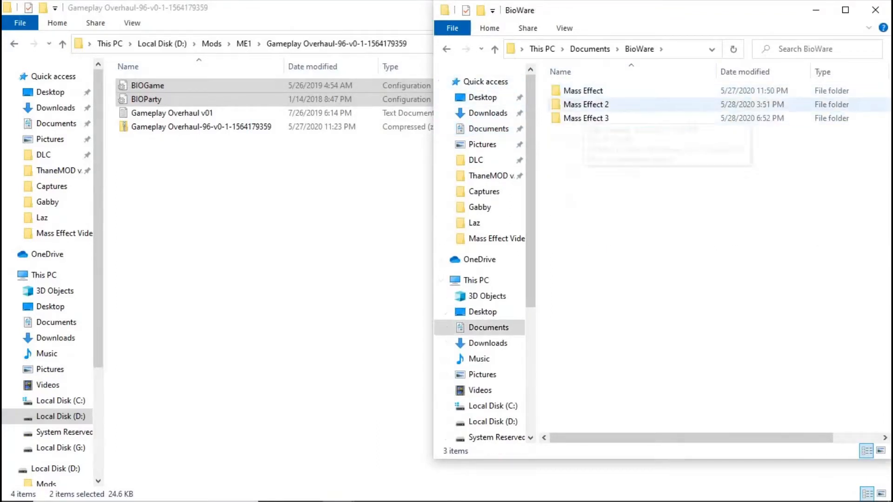
double_click(582, 91)
double_click(576, 91)
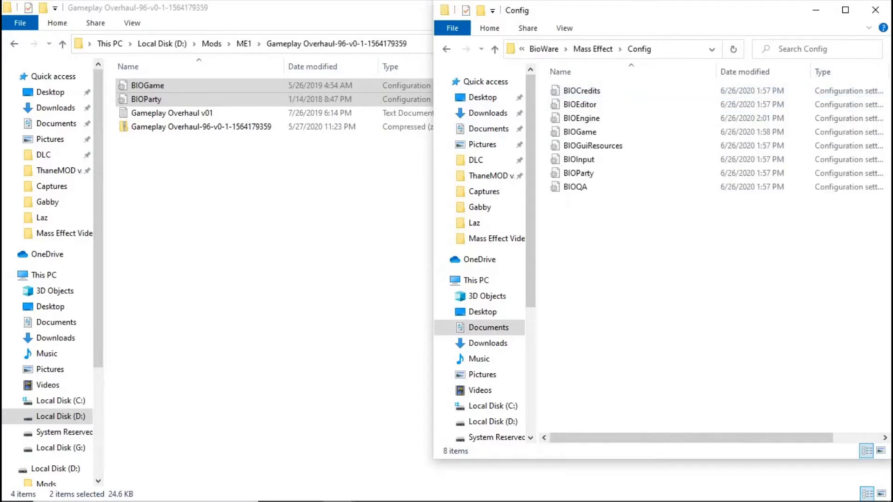
key(ctrl+v)
click(419, 150)
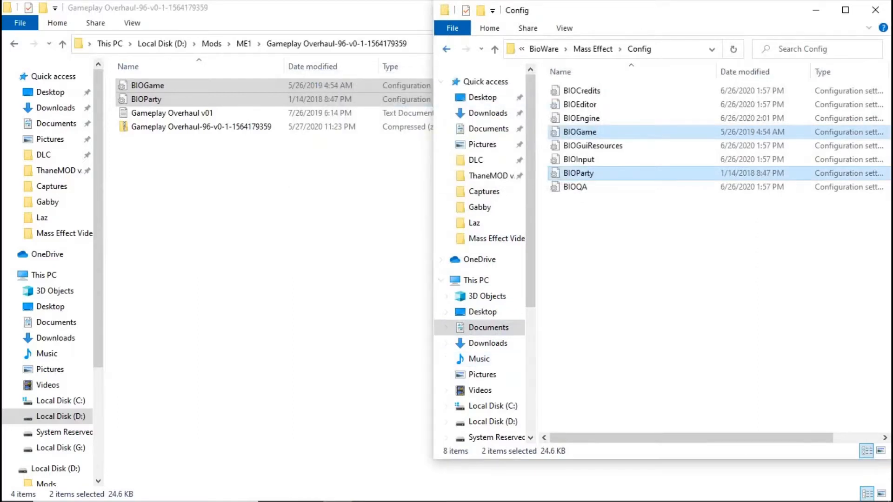
Go back from the Config folder to BioWare, and return the mod window to the ME1 folder
click(447, 48)
click(447, 49)
click(288, 186)
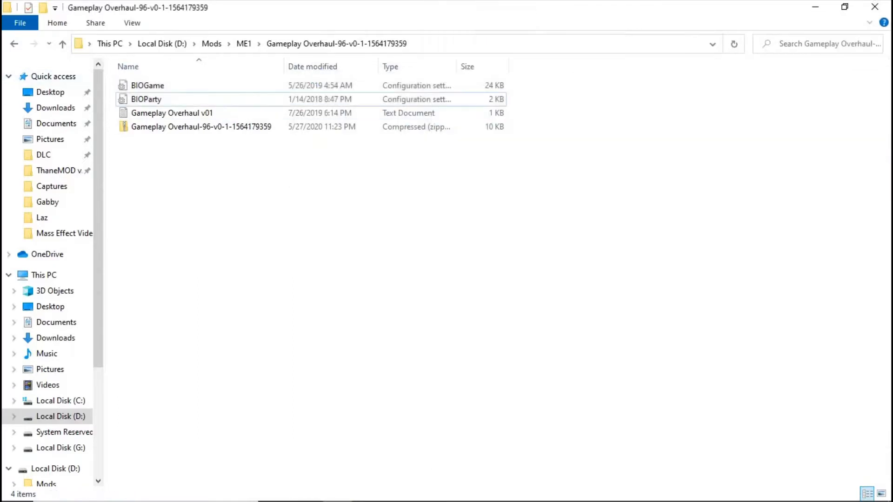
click(14, 44)
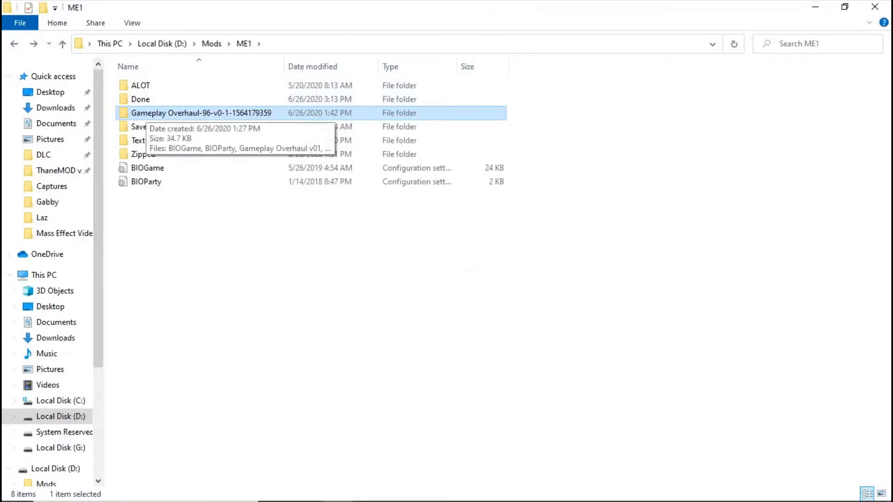
Try to move the Gameplay Overhaul mod folder into the Done folder
drag(147, 114, 149, 102)
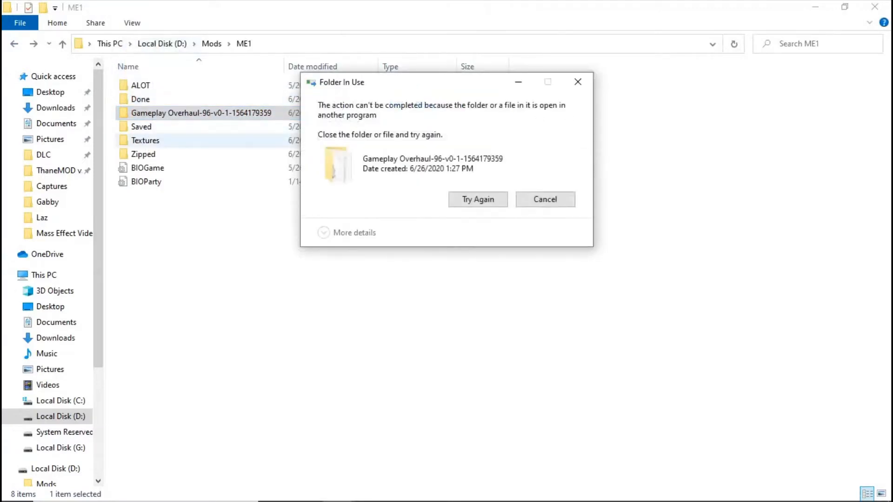
click(545, 199)
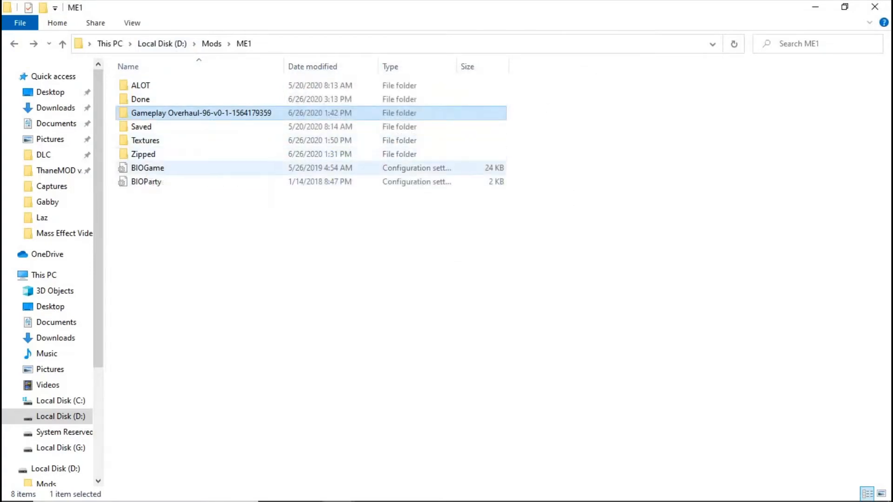
Open the Zipped folder inside ME1 and bring up ME3Tweaks Mod Manager beside it
double_click(144, 154)
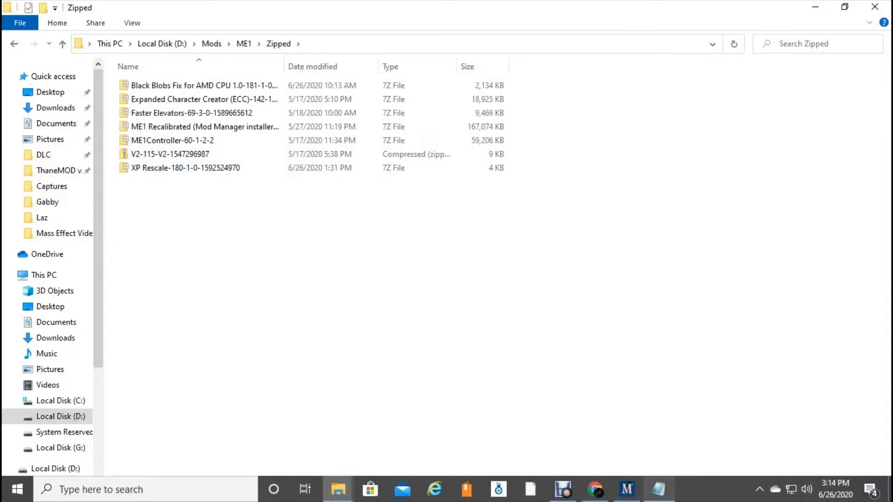
click(627, 488)
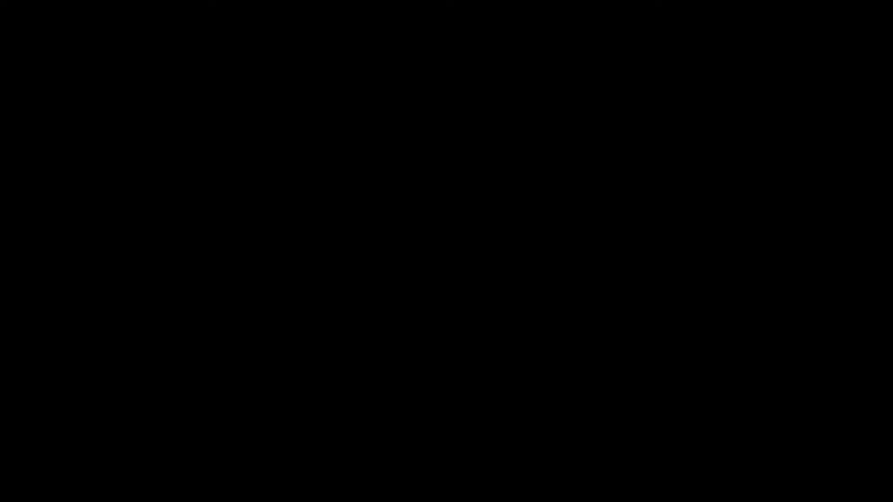
Check the computer's processor model in Task Manager's performance information and close Task Manager
key(ctrl+shift+Escape)
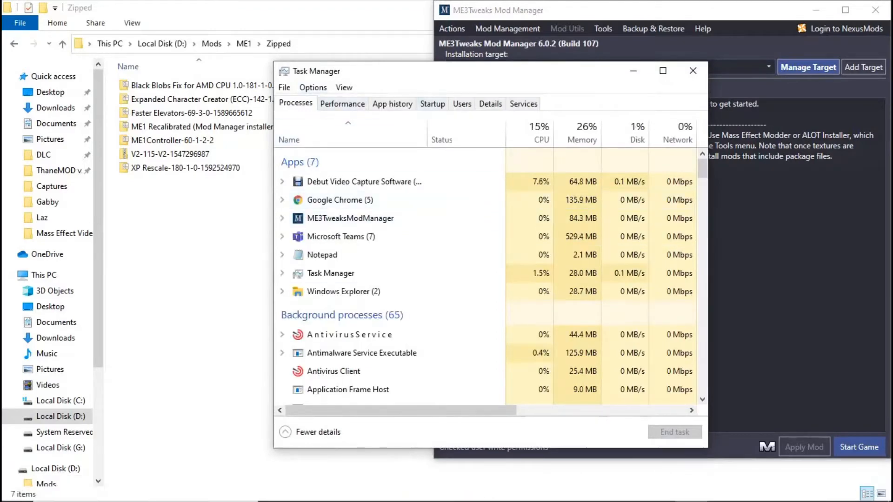
click(342, 104)
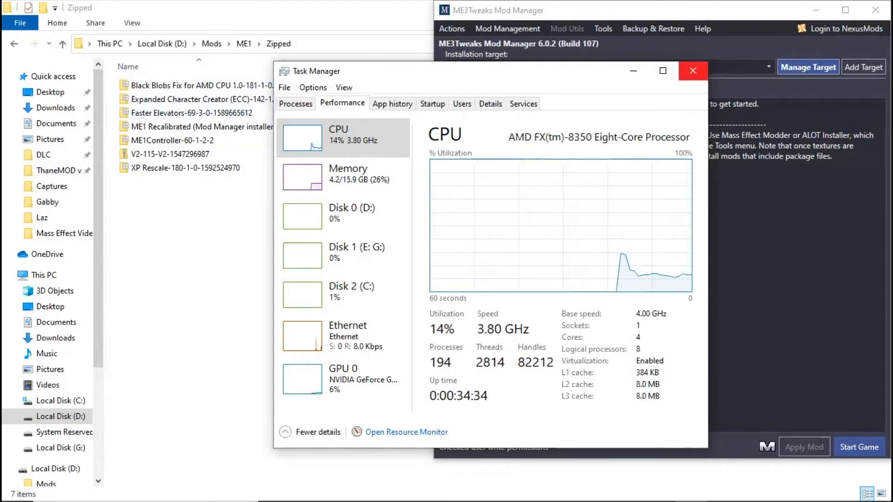
click(692, 70)
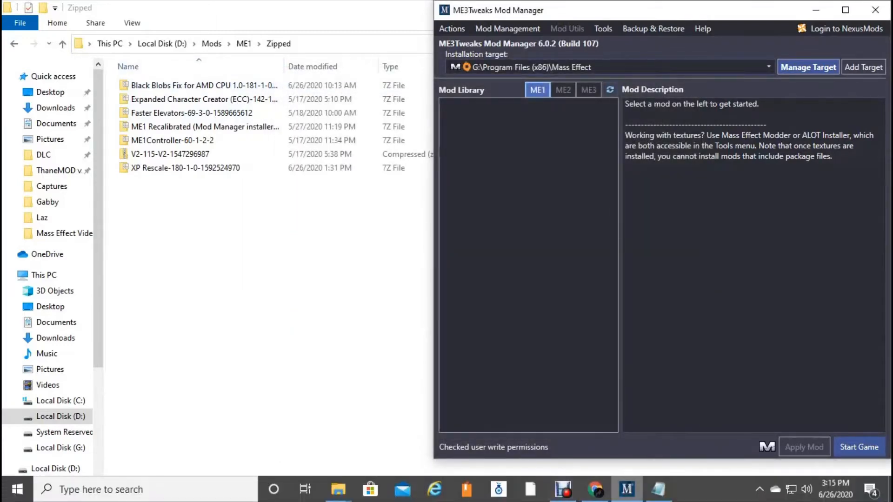
Switch to Chrome and search the Nexus Mods Mass Effect mods for "Blob"
click(595, 497)
click(665, 64)
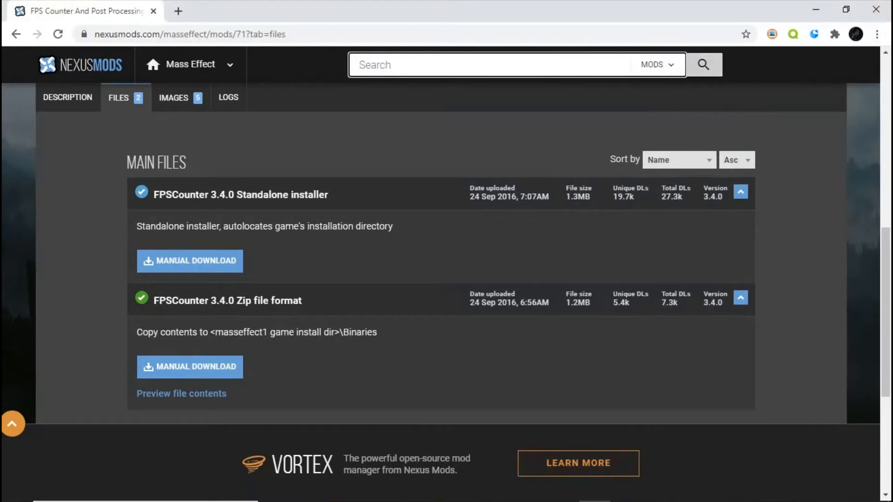
text(Blob)
key(Return)
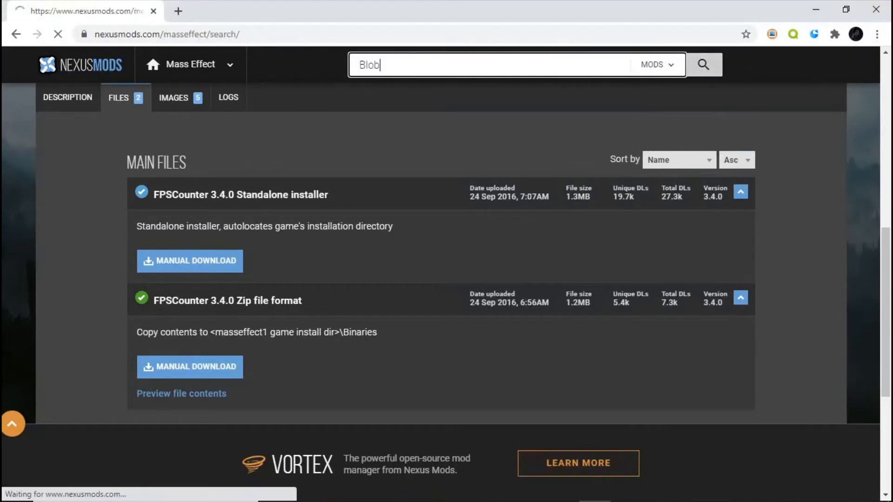
scroll(135, 233, down, 3)
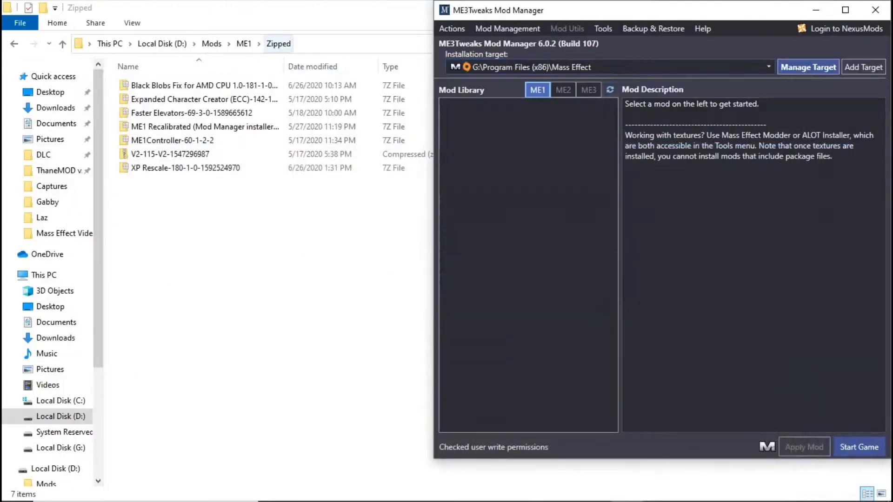
Import the Black Blobs Fix for AMD CPU archive into ME3Tweaks Mod Manager and apply AMD Lighting Fix to the game
drag(223, 85, 512, 186)
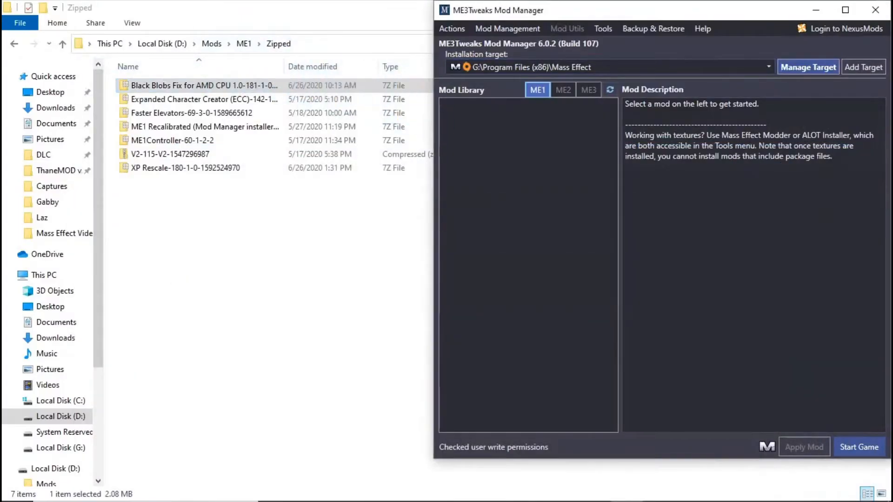
click(788, 367)
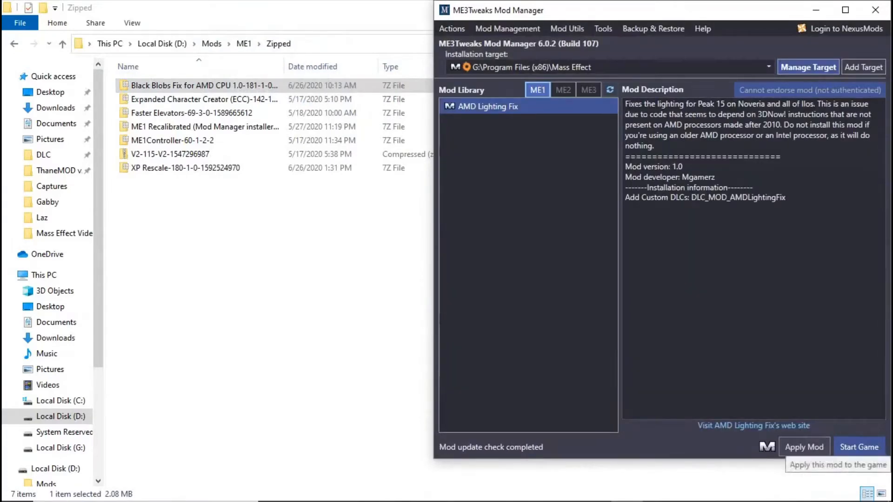
click(804, 447)
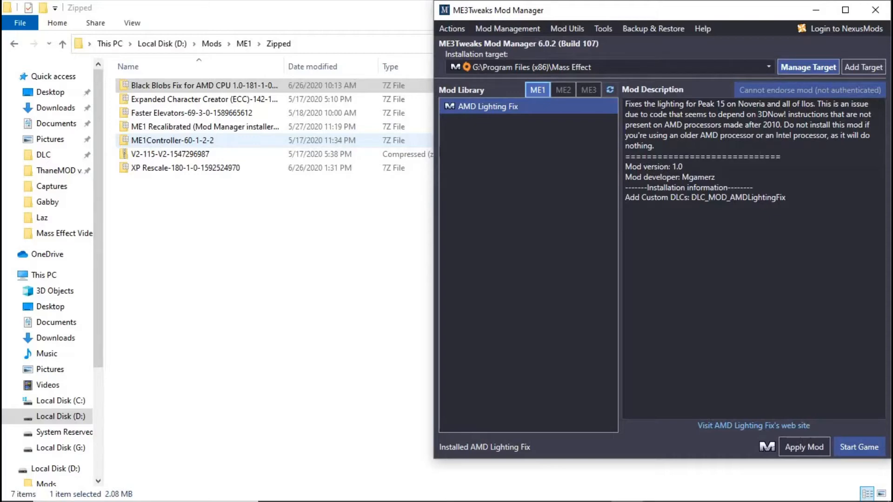
Import the Expanded Character Creator archive into the mod library and apply it to the game without a backup
drag(205, 99, 525, 232)
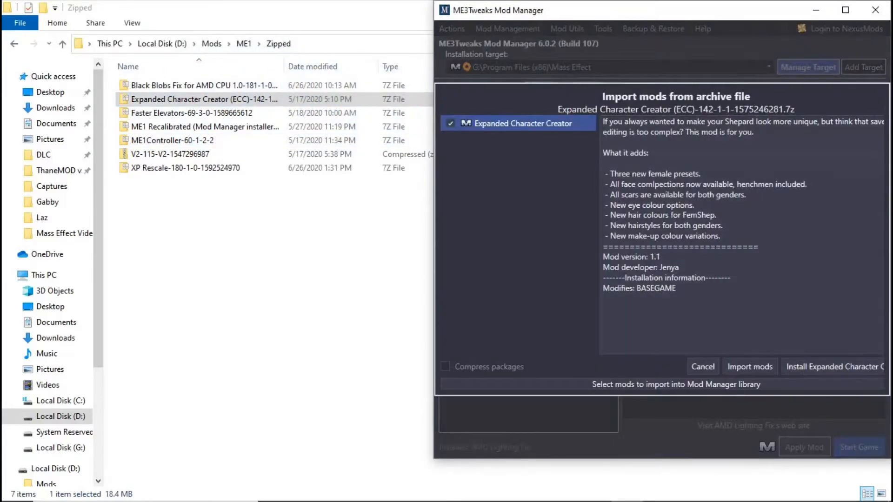
click(750, 367)
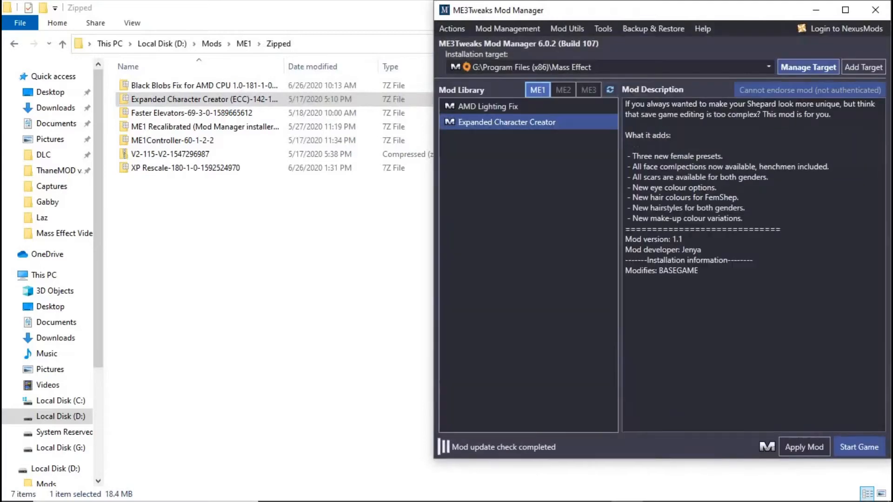
click(804, 447)
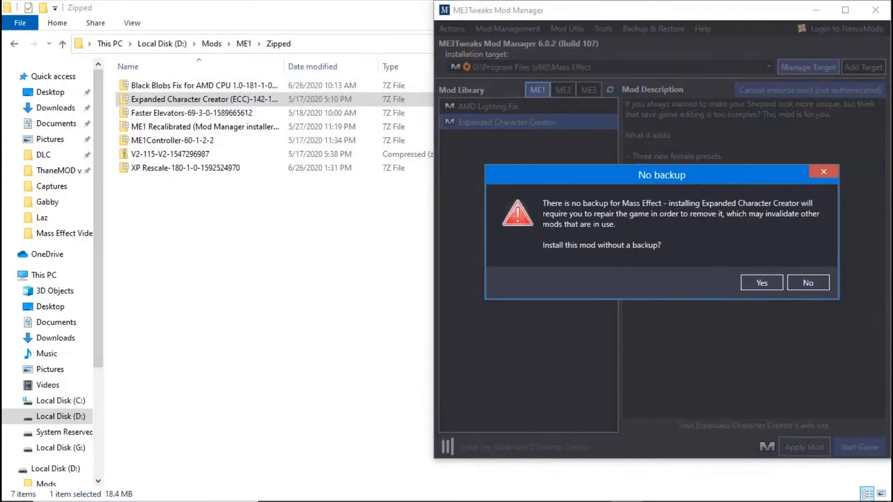
click(762, 283)
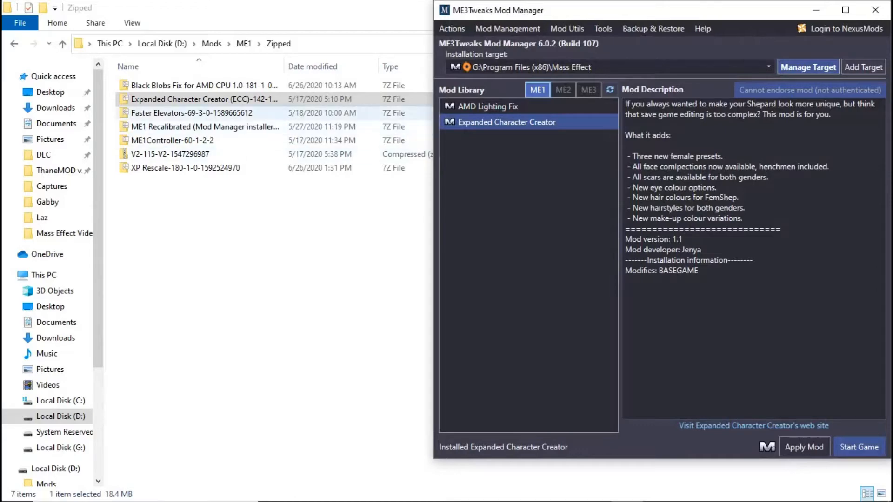
Import the Faster Elevators archive into the mod library and apply the mod to the game
drag(191, 112, 520, 233)
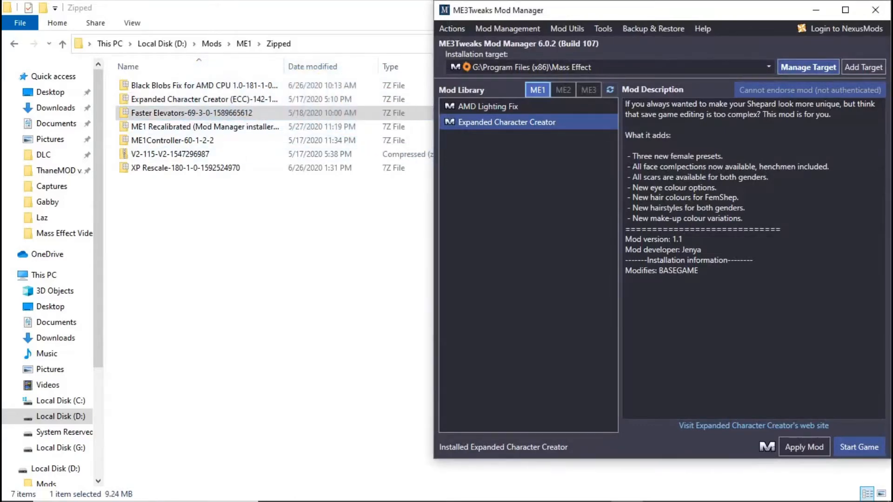
click(794, 366)
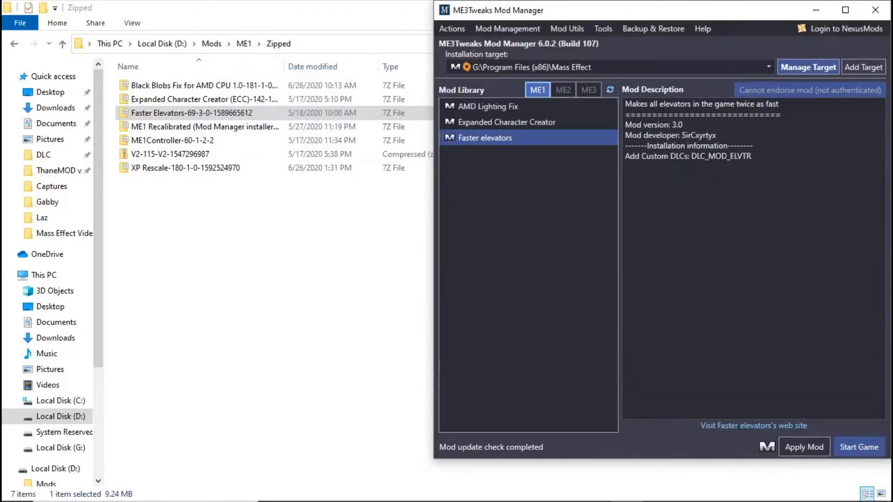
click(804, 447)
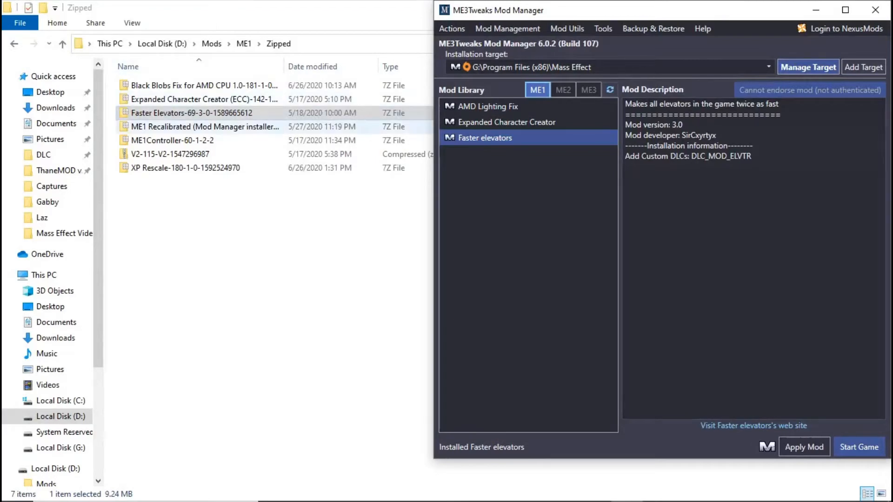
Import the ME1 Recalibrated archive into the mod library and download its update to version 2.24
drag(253, 126, 502, 186)
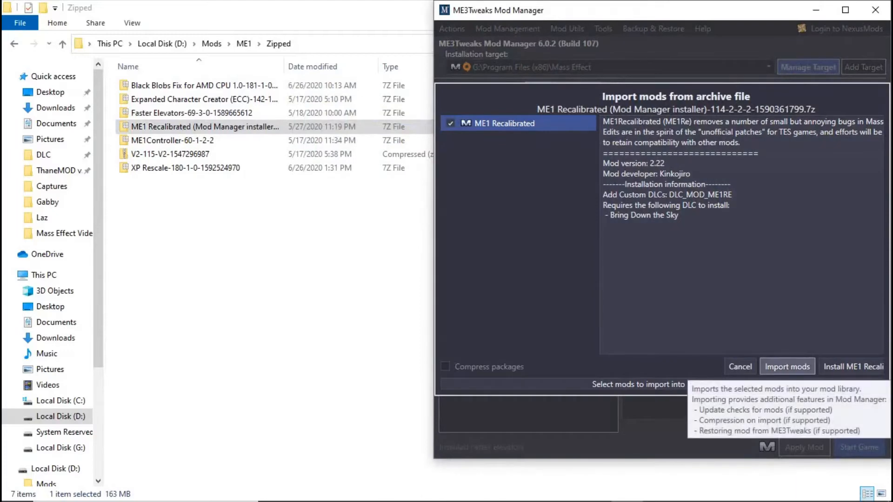
click(787, 367)
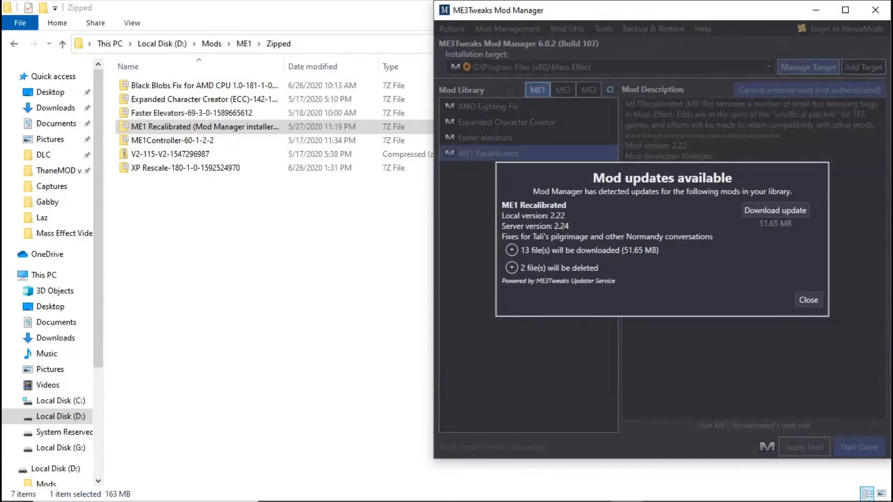
click(775, 211)
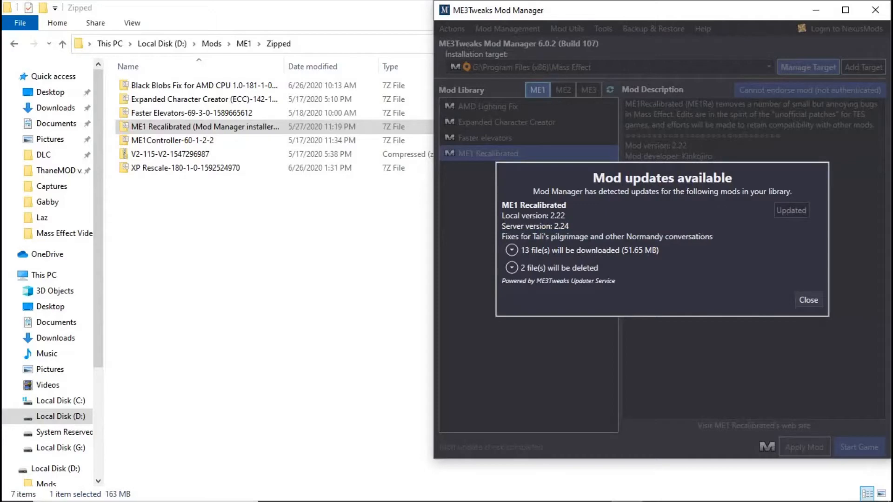
click(809, 300)
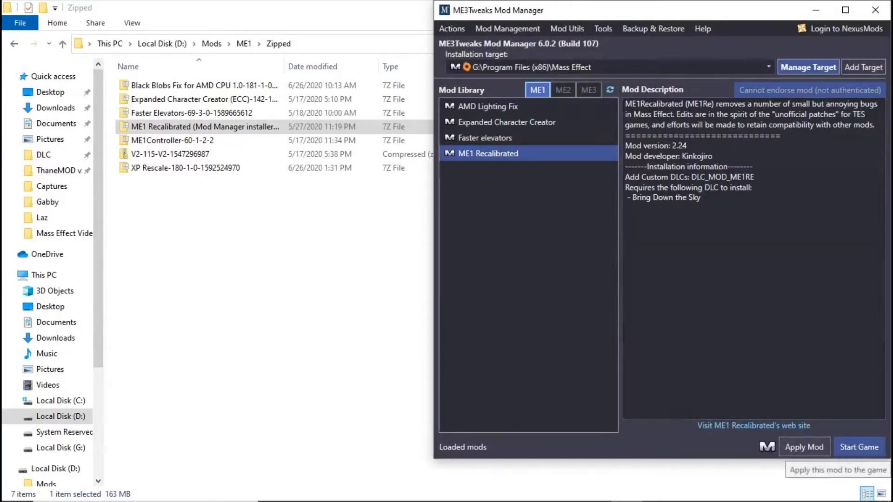
Install ME1 Recalibrated with the Mission Timings Module enabled and the old-save unlock option left off
click(804, 446)
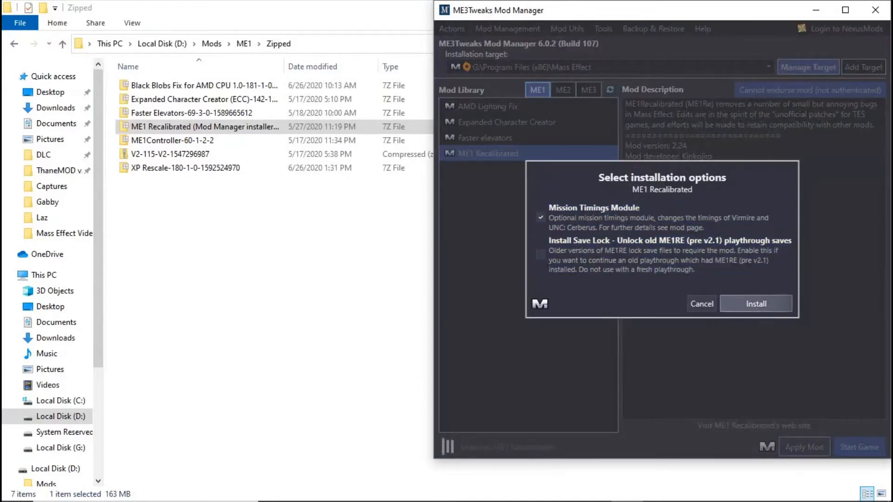
click(756, 303)
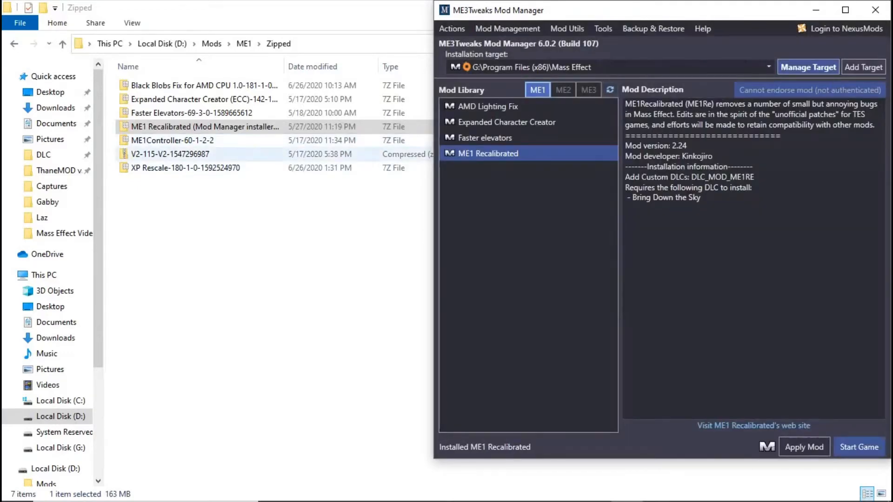
click(196, 155)
mouse_move(594, 495)
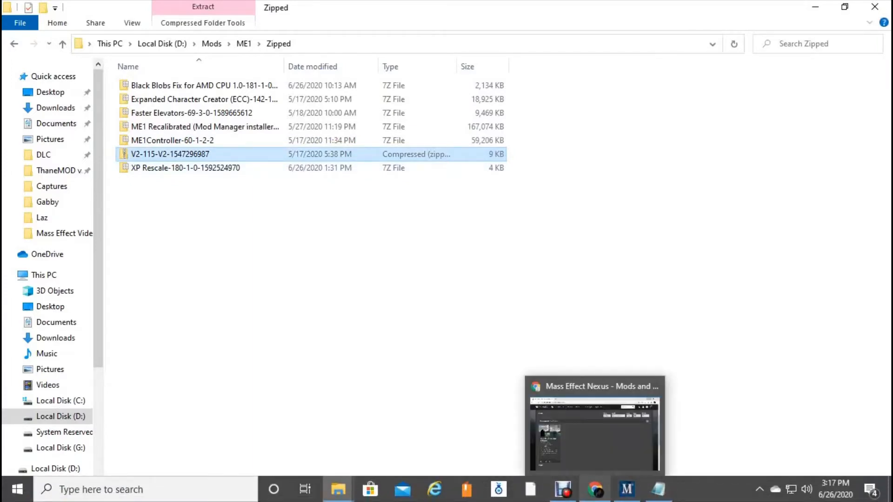
click(627, 489)
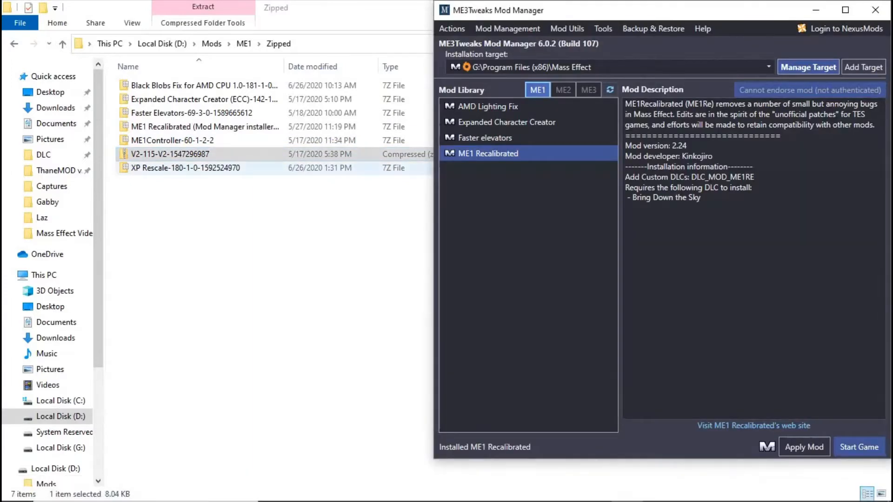
drag(200, 154, 526, 210)
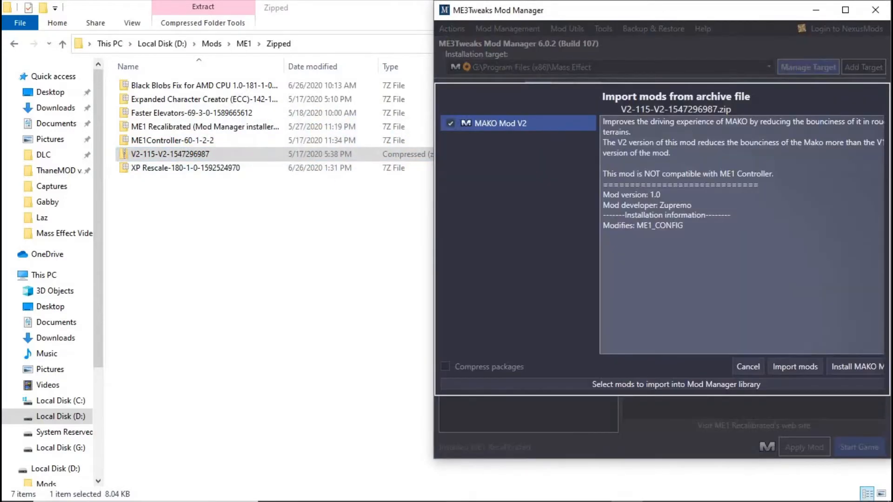
click(795, 366)
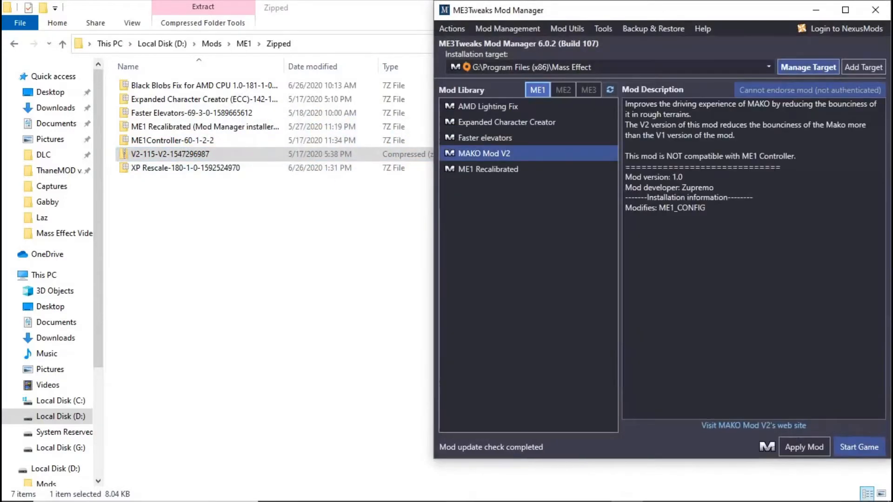
click(804, 447)
click(757, 288)
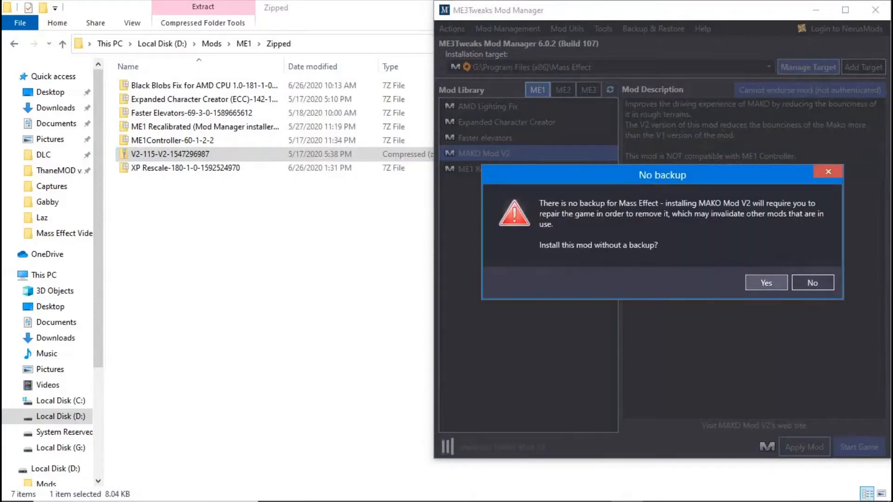
click(766, 283)
Import the XP Rescale archive into the mod library and apply the mod to the game
drag(186, 168, 525, 232)
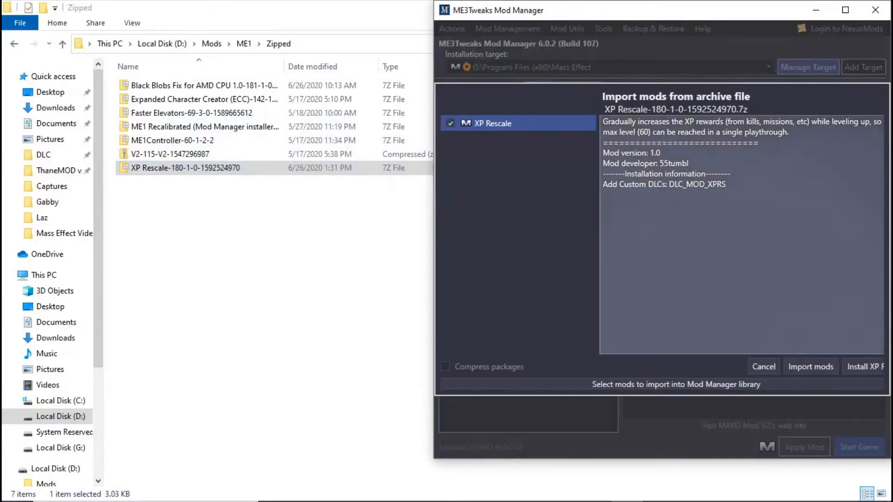
click(811, 367)
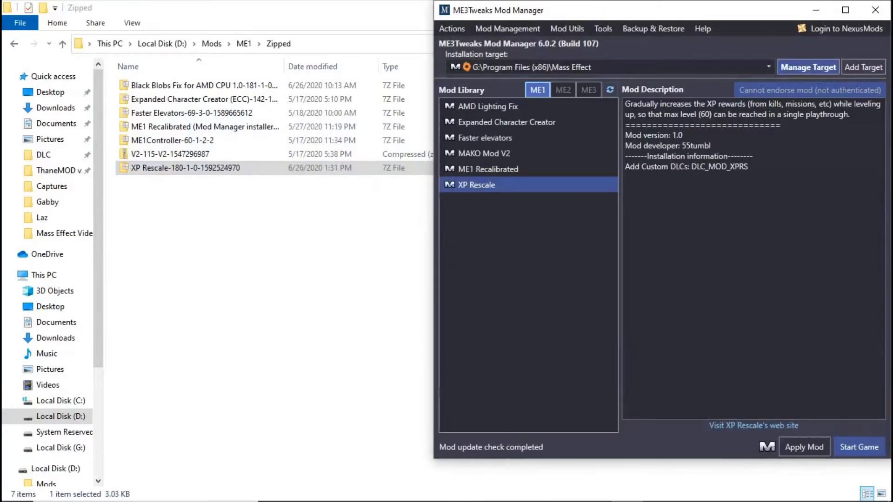
click(804, 447)
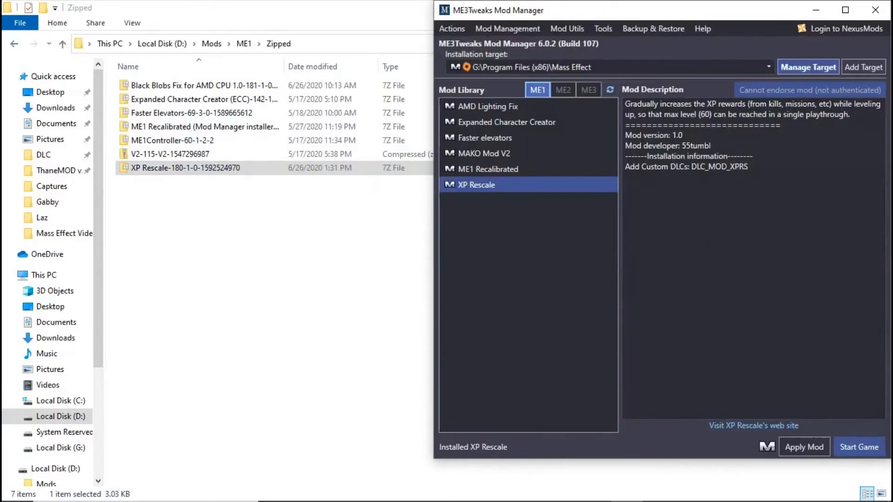
Import the ME1Controller-60-1-2-2 archive into the mod library and install ME1 Controller with its config files made read-only
drag(172, 140, 797, 448)
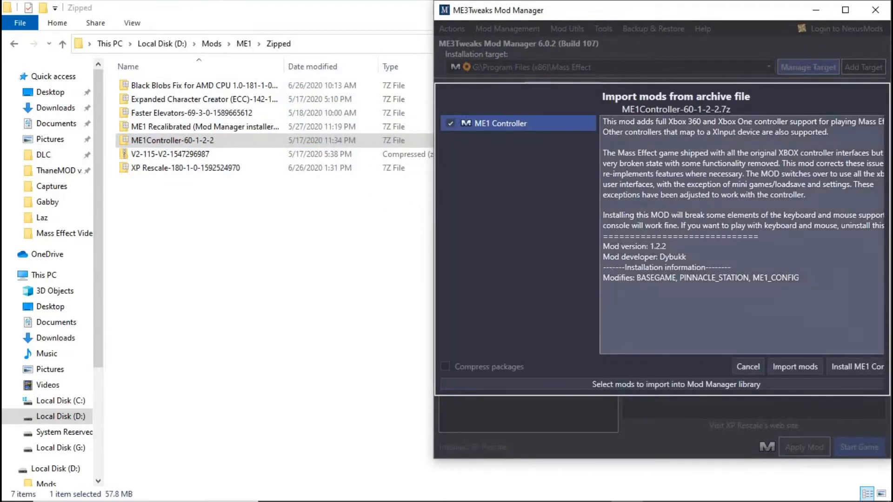
click(795, 367)
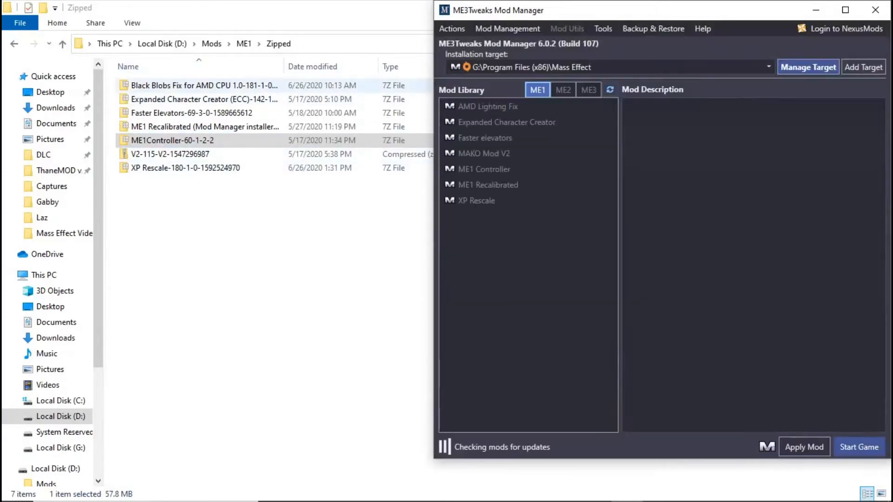
click(804, 447)
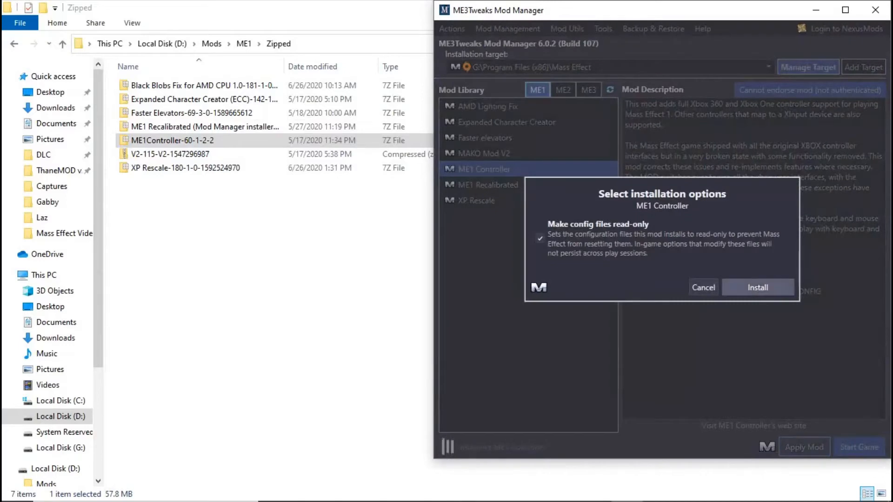
click(758, 287)
click(757, 284)
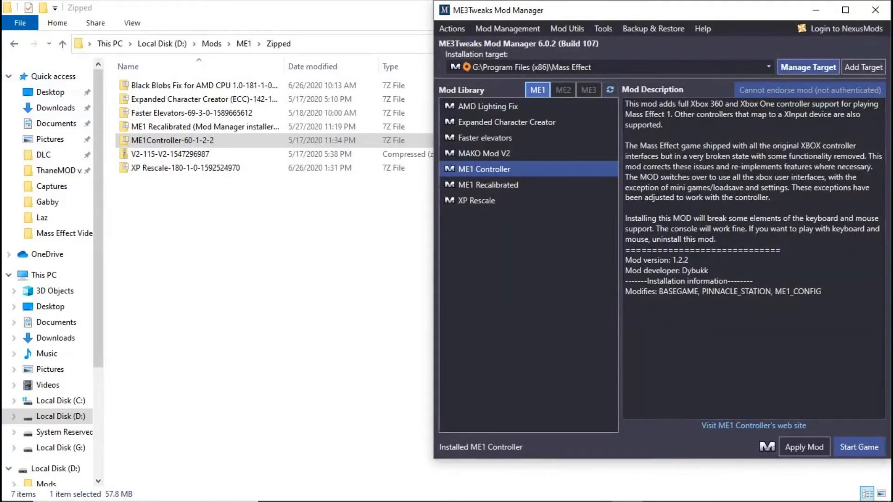
Return from the Zipped folder to the ME1 folder, minimize it, and close the Gameplay Overhaul v01 text file
click(14, 44)
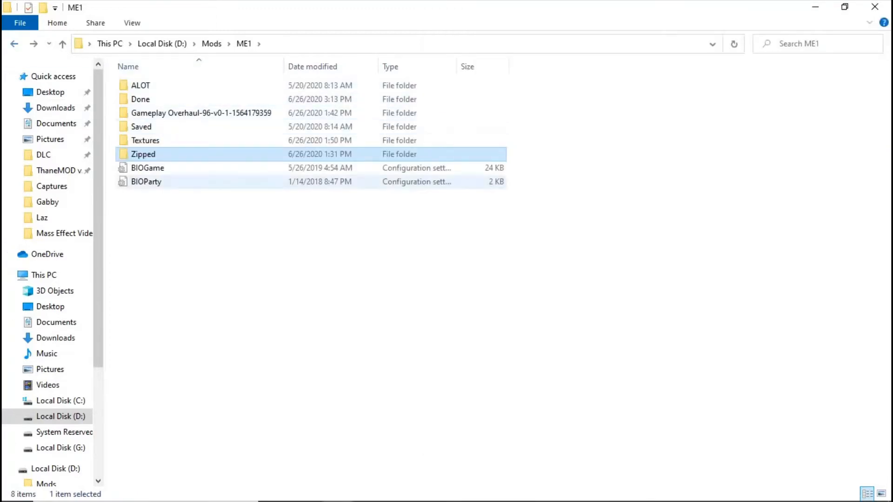
click(815, 7)
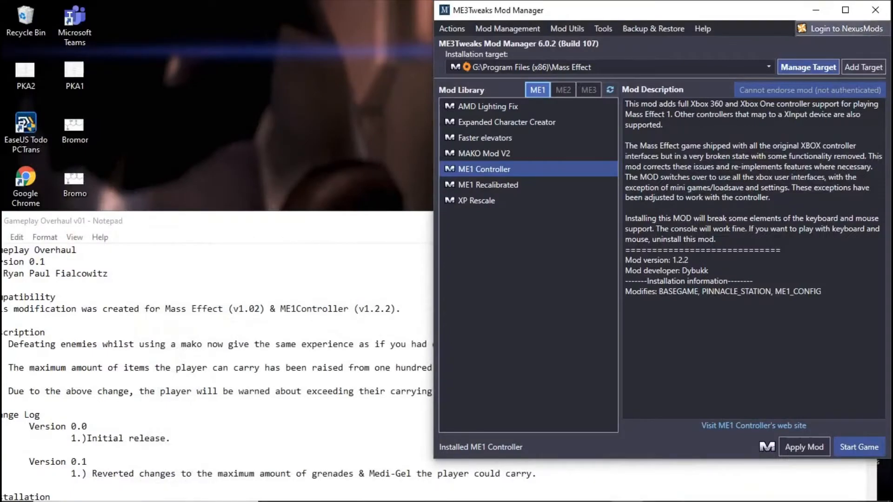
click(372, 250)
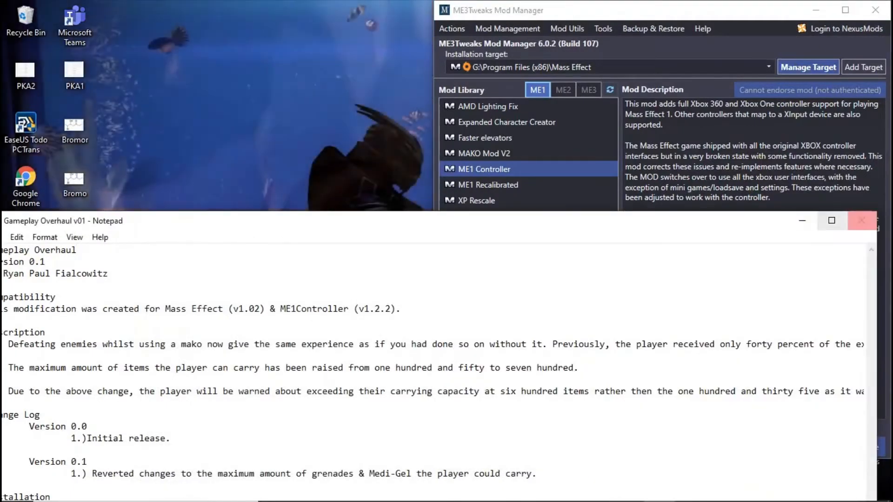
click(863, 221)
Switch to Chrome and search the Mass Effect section of Nexus Mods for Mako
mouse_move(619, 500)
click(595, 489)
click(665, 64)
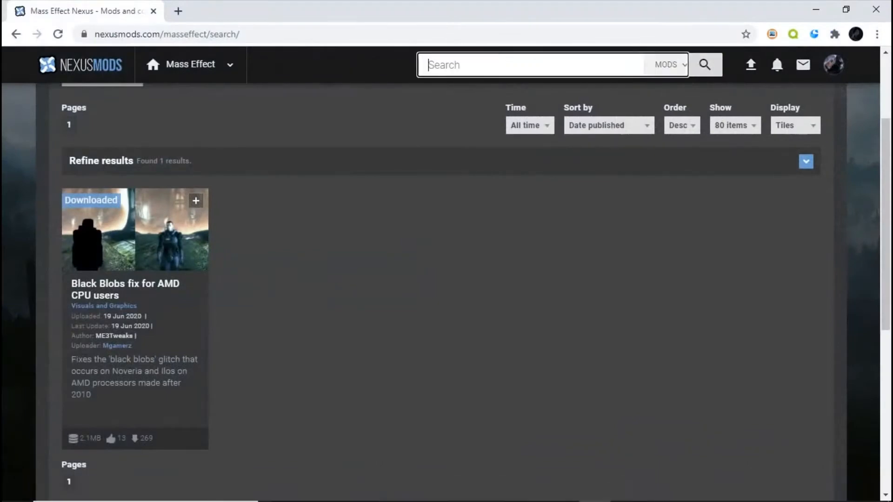
text(Mako)
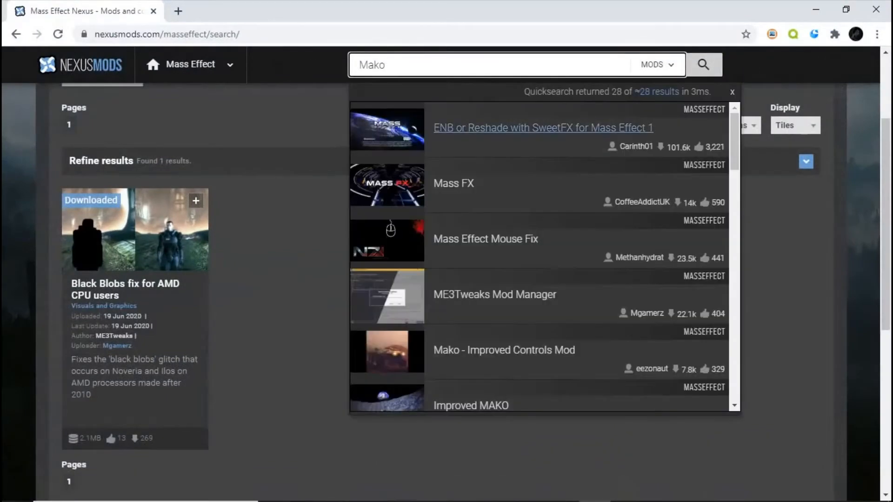
key(Return)
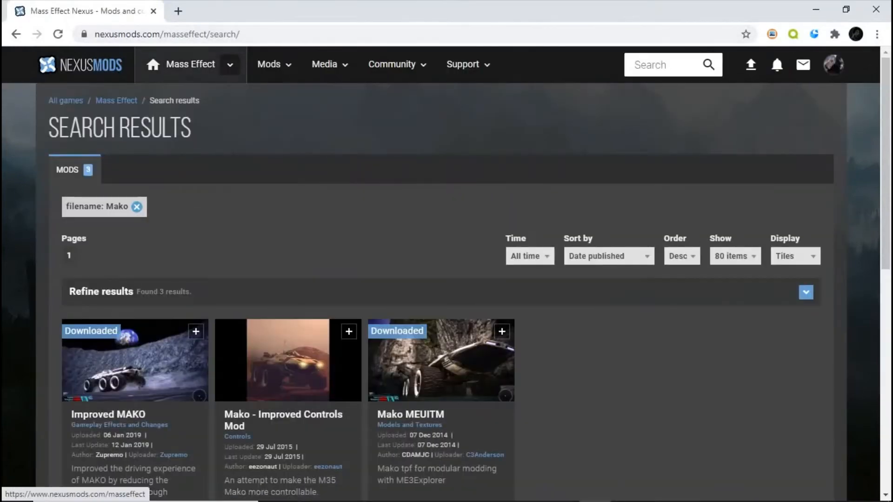
scroll(135, 232, down, 3)
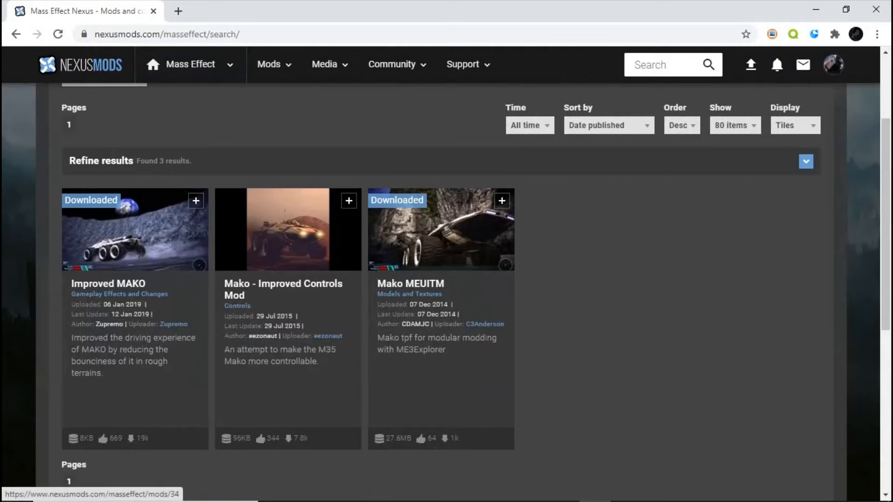
Open the Improved MAKO mod page and examine its list of downloadable main files
click(108, 283)
scroll(140, 325, down, 4)
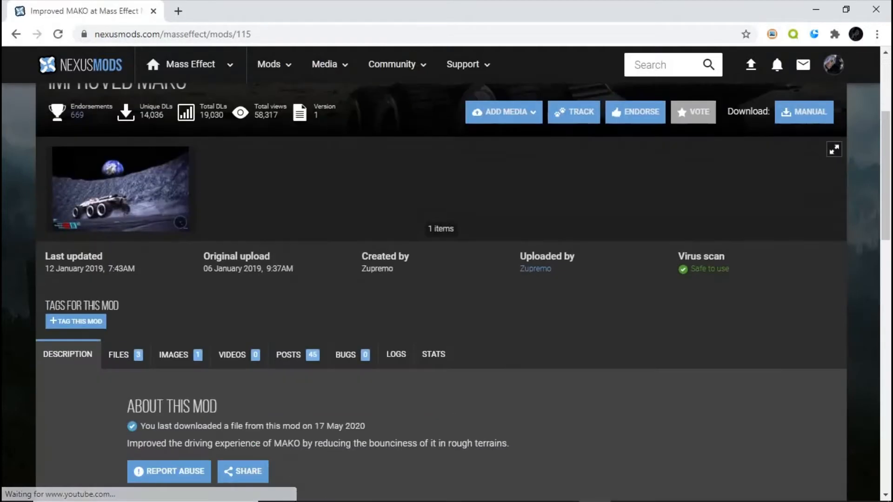
click(122, 347)
scroll(447, 292, down, 8)
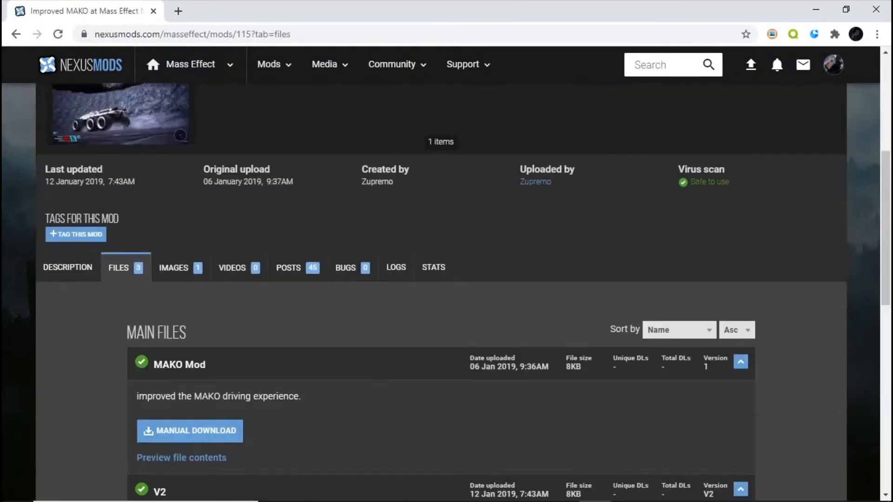
scroll(446, 279, up, 1)
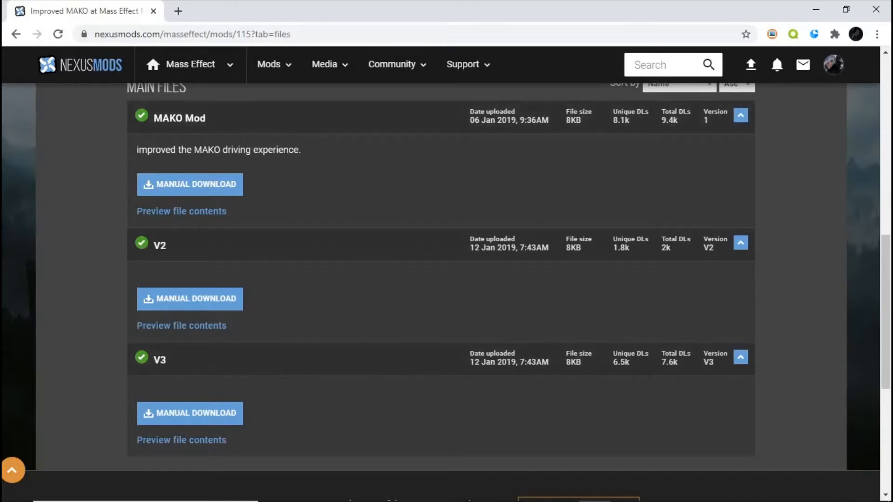
scroll(441, 359, up, 7)
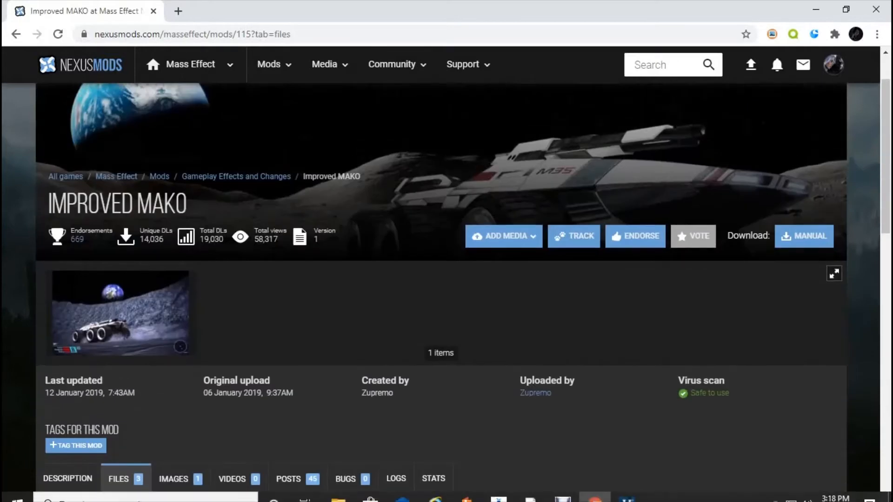
Search Nexus Mods for "recalibrate" and open the ME1 Recalibrated mod page
click(665, 65)
text(recal)
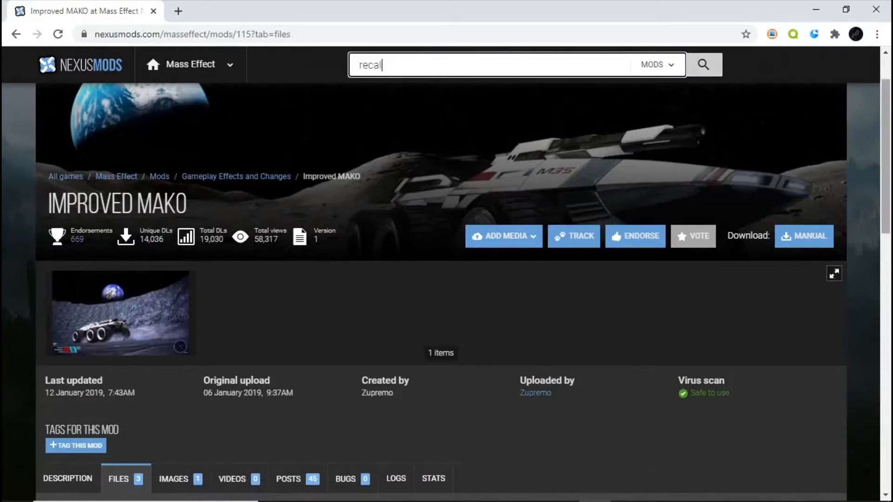
text(ibrate)
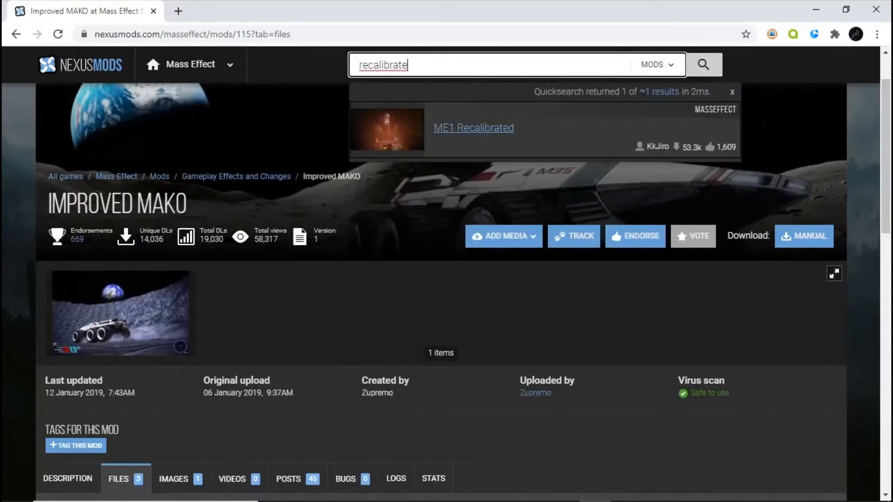
click(473, 128)
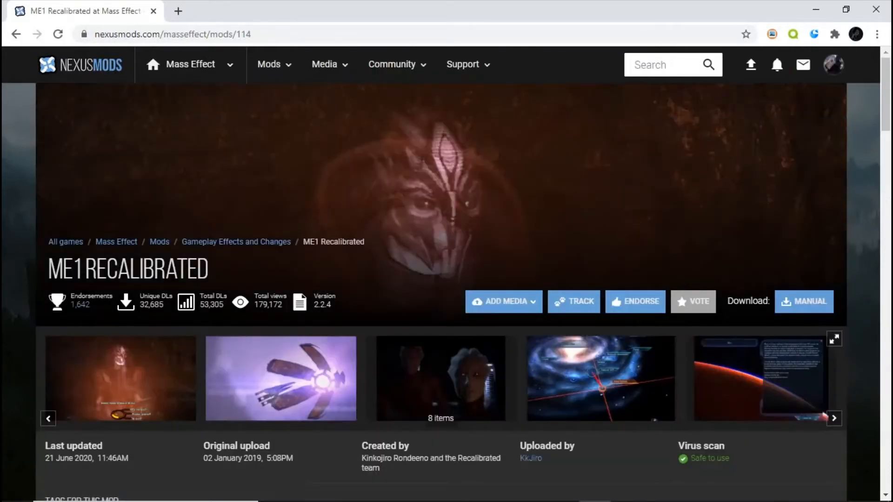
Review ME1 Recalibrated's main files, highlighting ALOT/MEUITM in the Mod Manager Installer's install-order note
scroll(118, 95, down, 10)
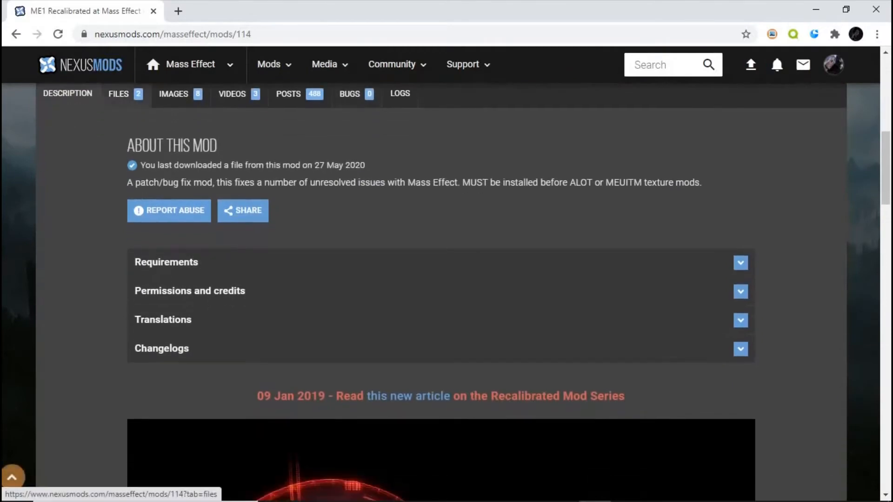
click(119, 94)
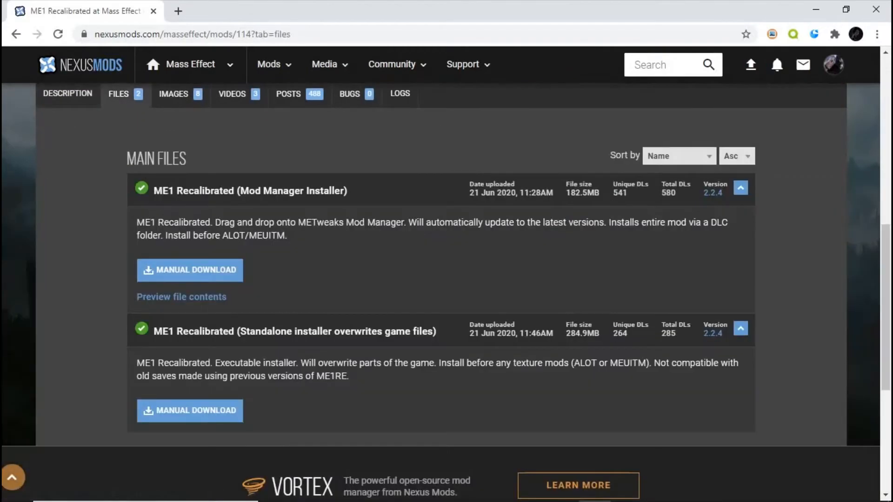
scroll(118, 94, down, 2)
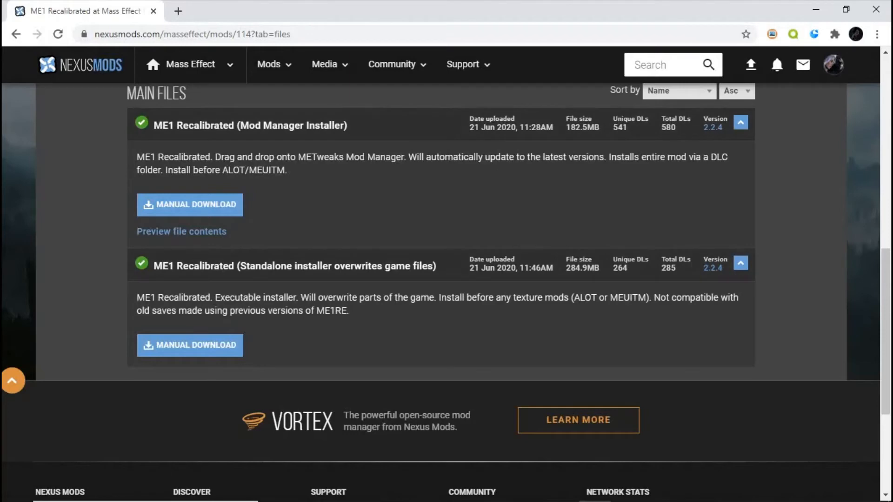
drag(223, 170, 288, 170)
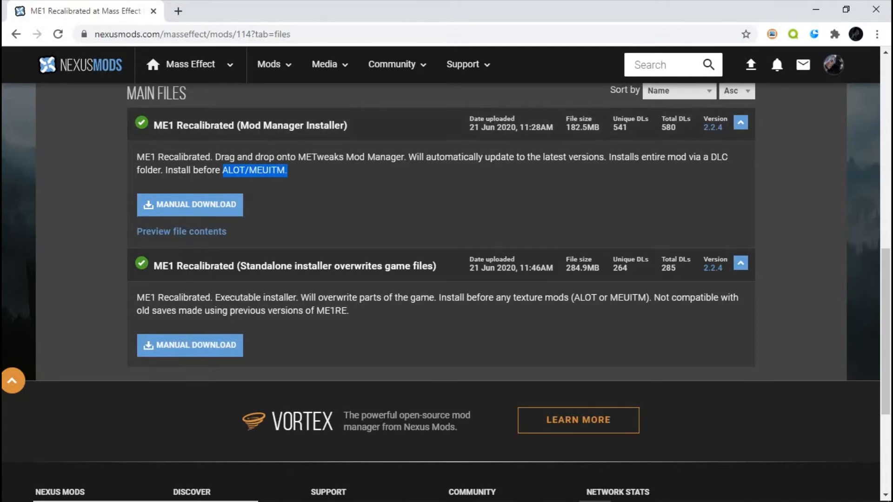
scroll(441, 289, down, 5)
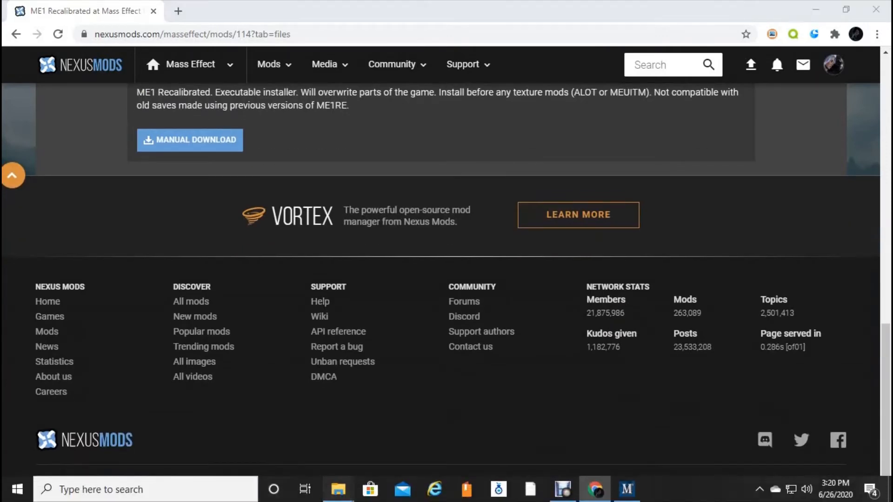
Switch to File Explorer and open the Zipped folder inside ME1 to check its mod archives
click(338, 492)
mouse_move(296, 433)
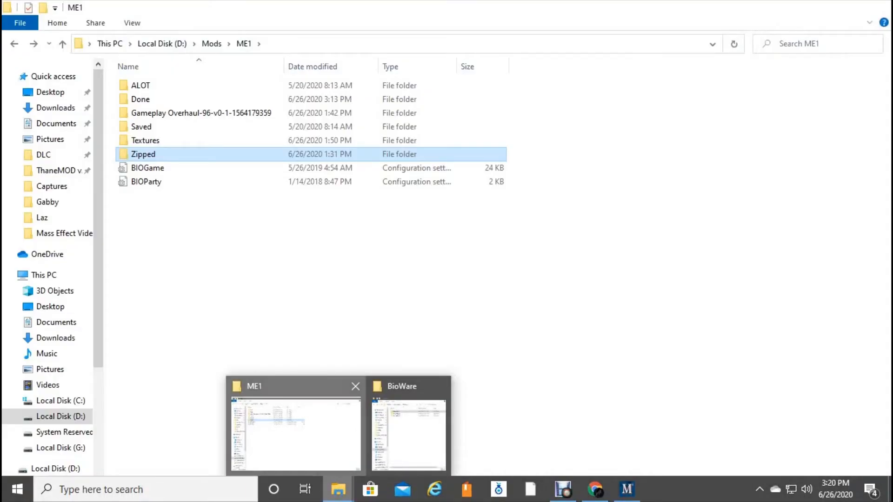
click(296, 432)
key(Return)
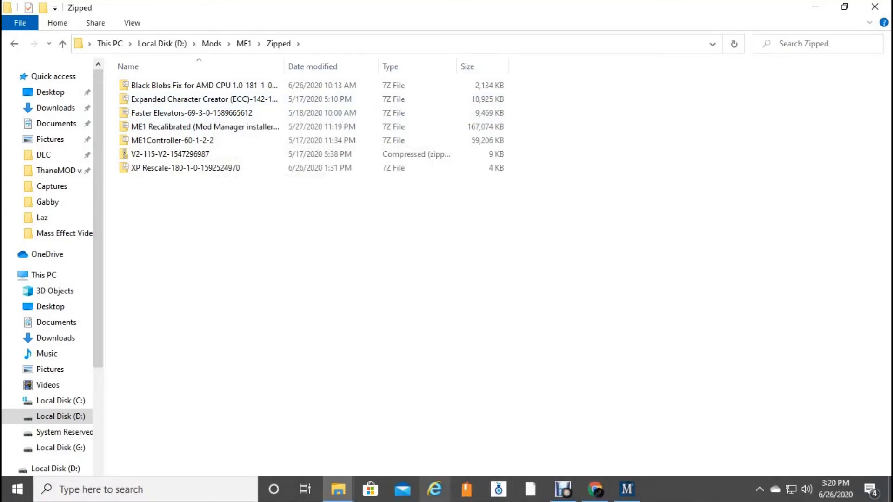
mouse_move(338, 489)
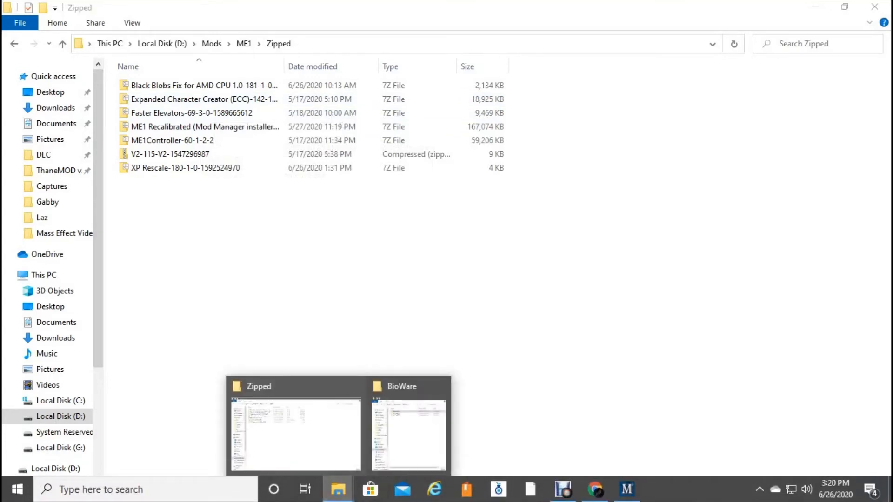
Return to Chrome, search Nexus Mods for "expanded", and open the Expanded Character Creator (ECC) page
click(595, 489)
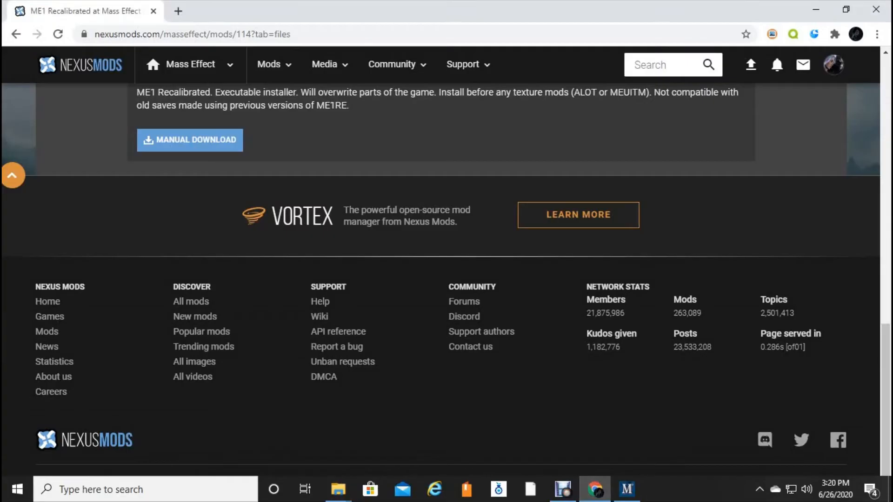
text(expanded)
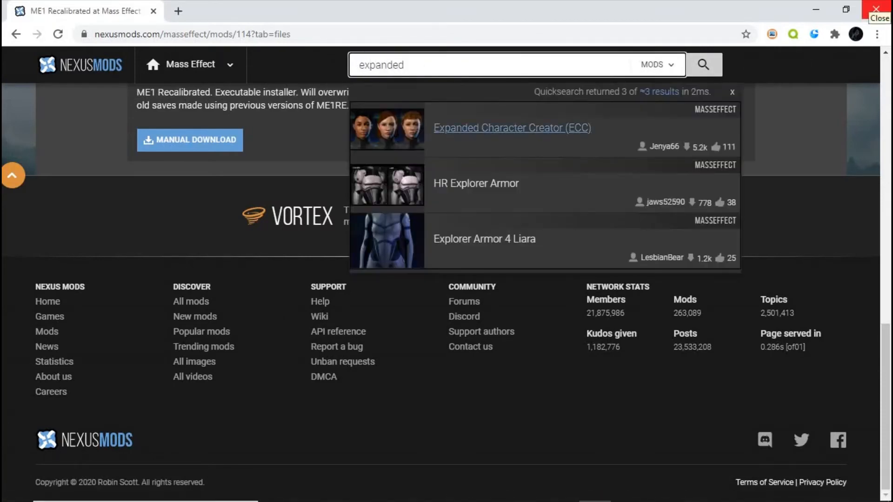
key(Return)
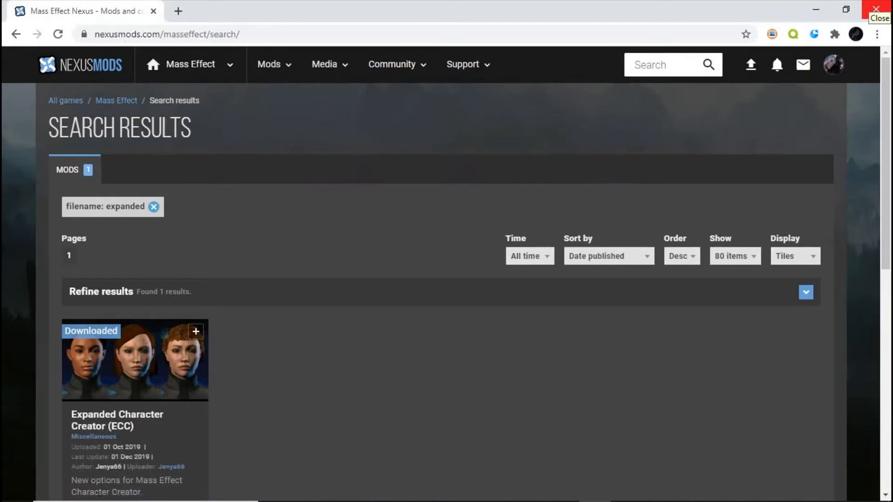
scroll(446, 279, down, 4)
click(117, 224)
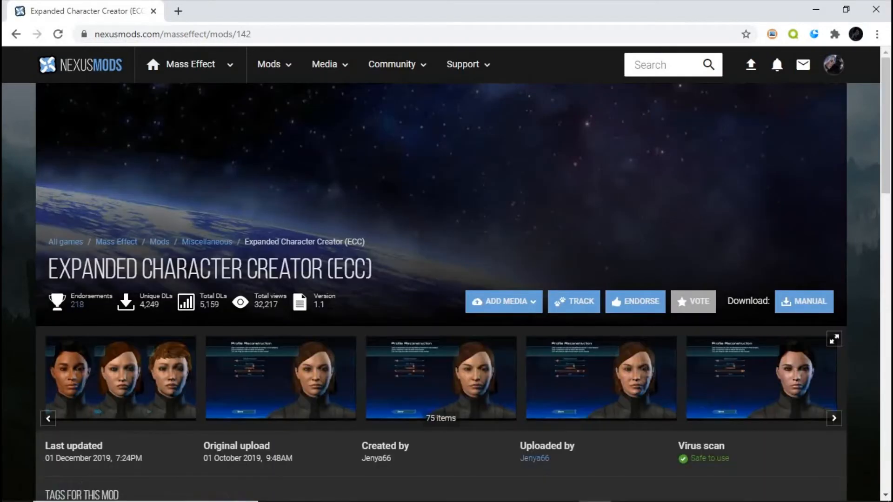
Read the Expanded Character Creator description, covering what the mod adds and its installation instructions
scroll(447, 279, down, 13)
scroll(447, 279, down, 1)
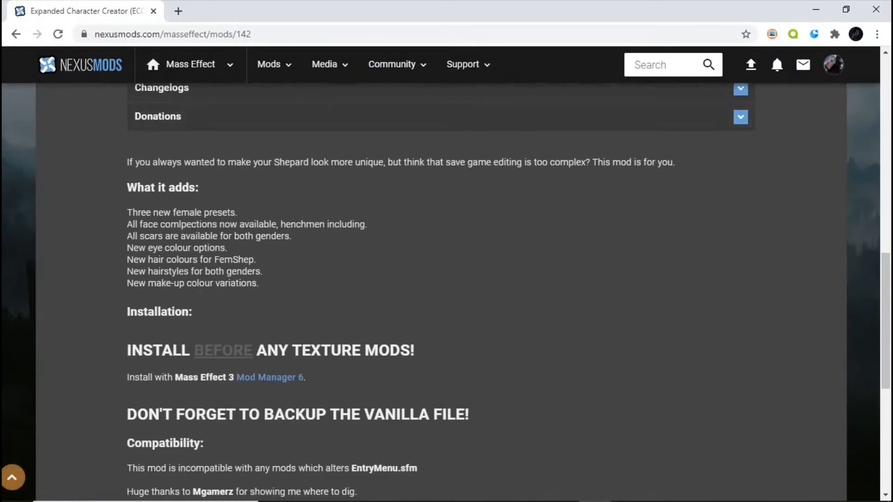
scroll(446, 279, up, 2)
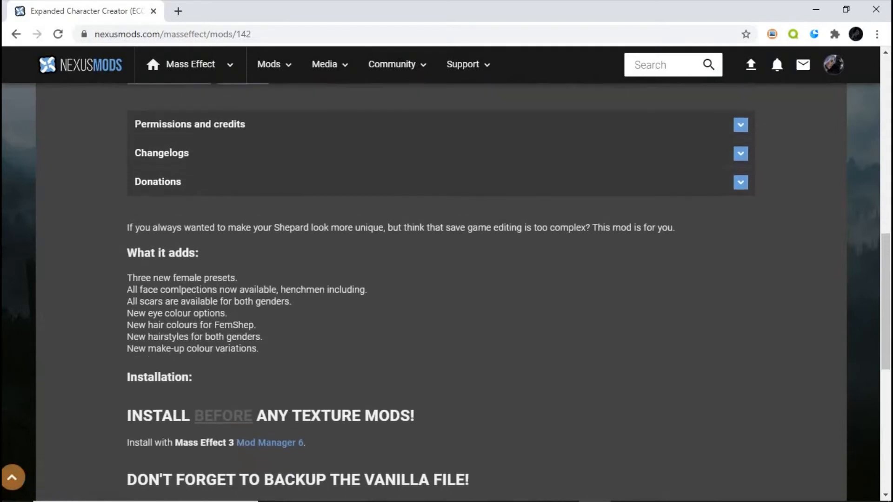
scroll(447, 279, up, 2)
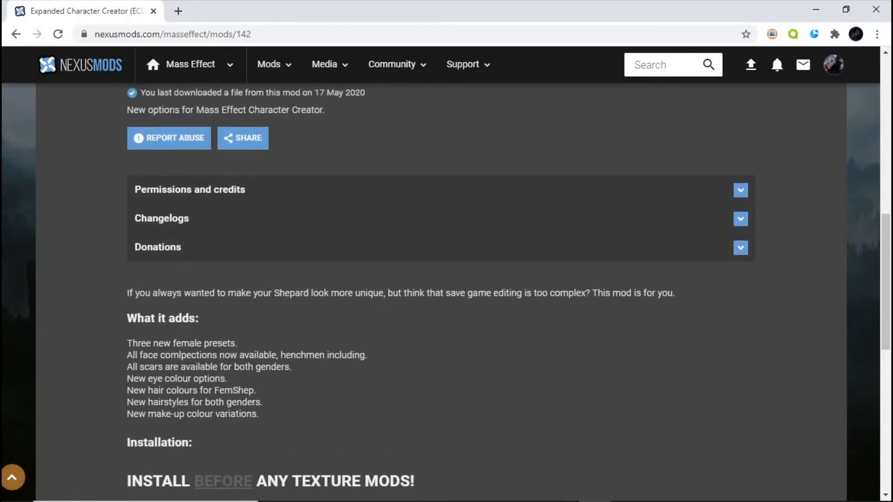
scroll(447, 279, down, 2)
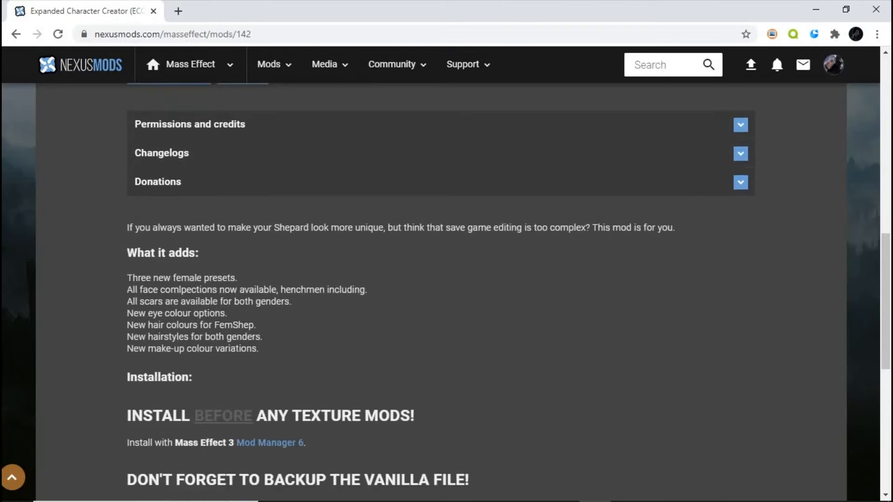
scroll(446, 279, up, 10)
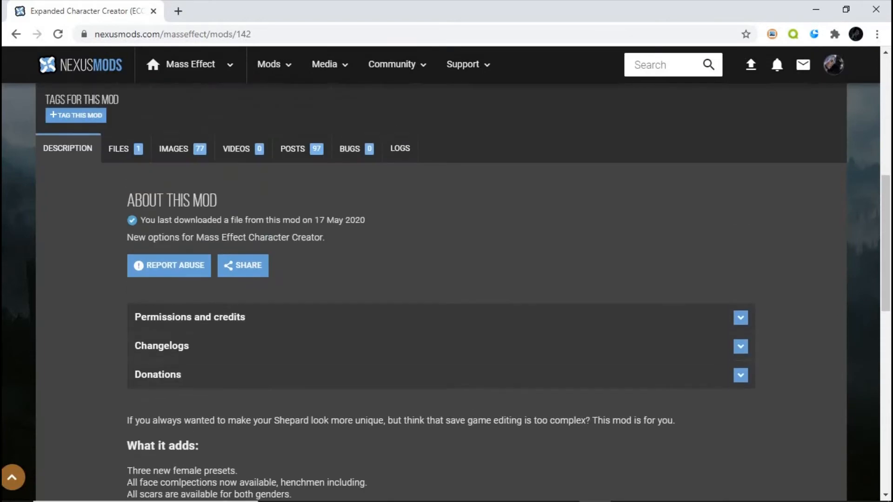
Recheck the ECC page for its screenshots, added options, texture-mod install order and compatibility notes
scroll(447, 279, down, 2)
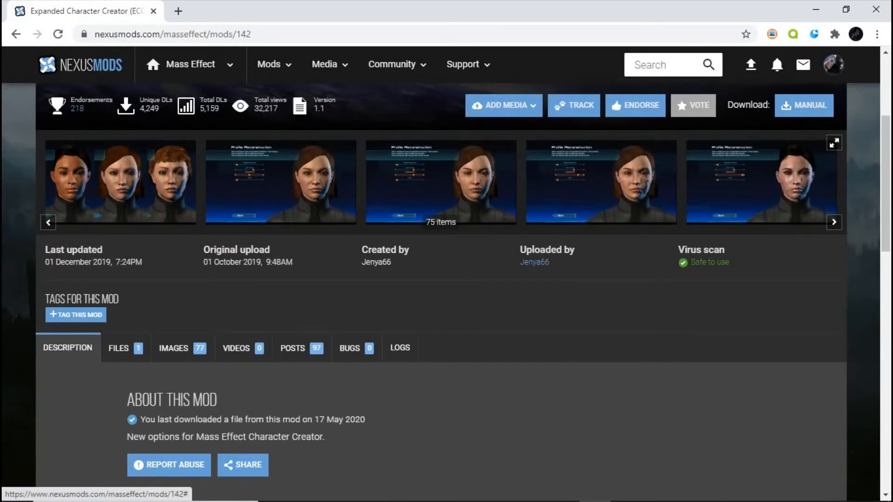
mouse_move(504, 106)
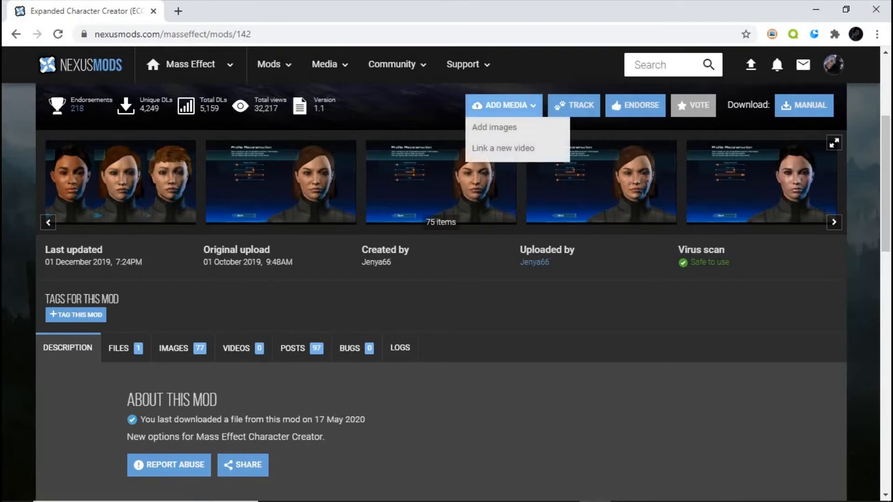
scroll(504, 186, down, 15)
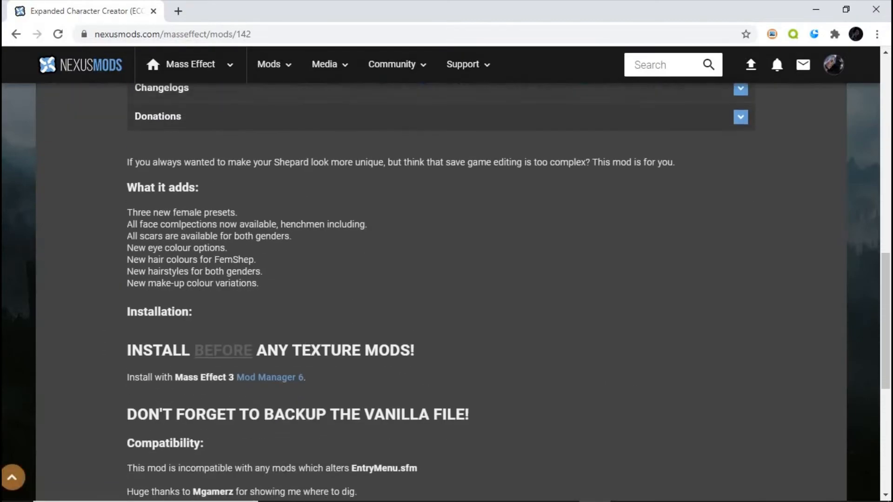
scroll(440, 292, up, 15)
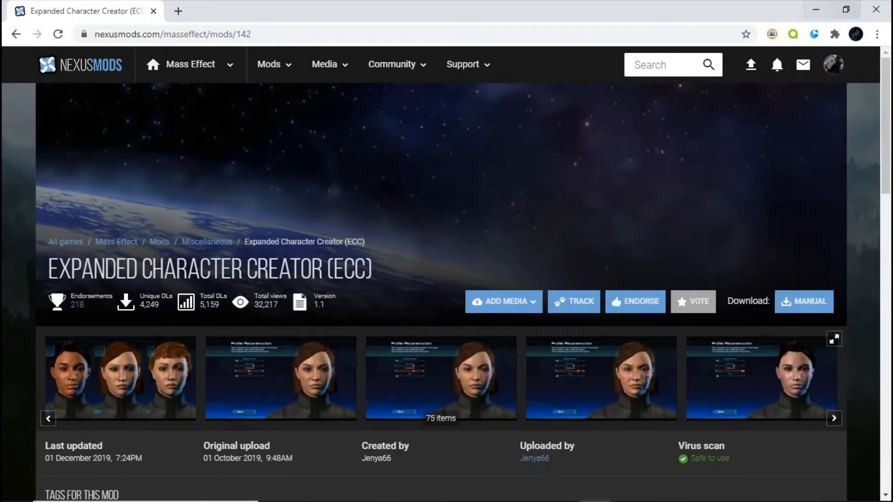
Switch to ME3Tweaks Mod Manager to check the ME1 mod library, and minimize it to return to the Zipped folder
click(816, 9)
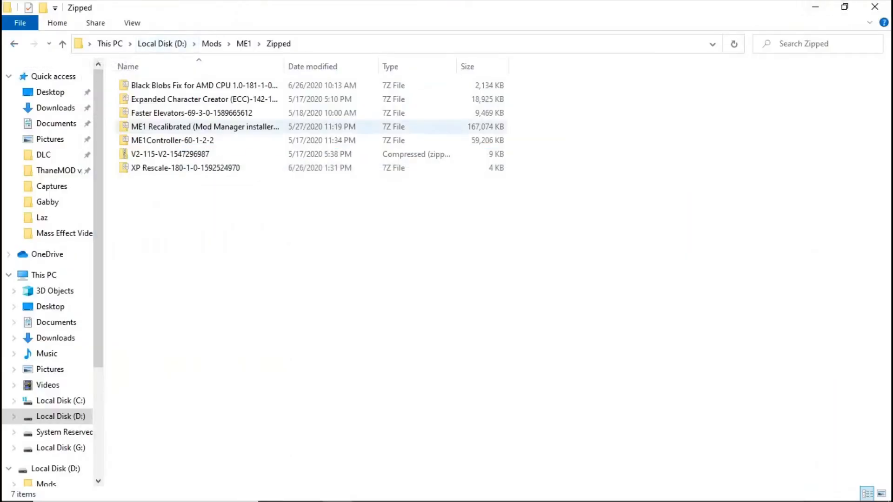
mouse_move(791, 497)
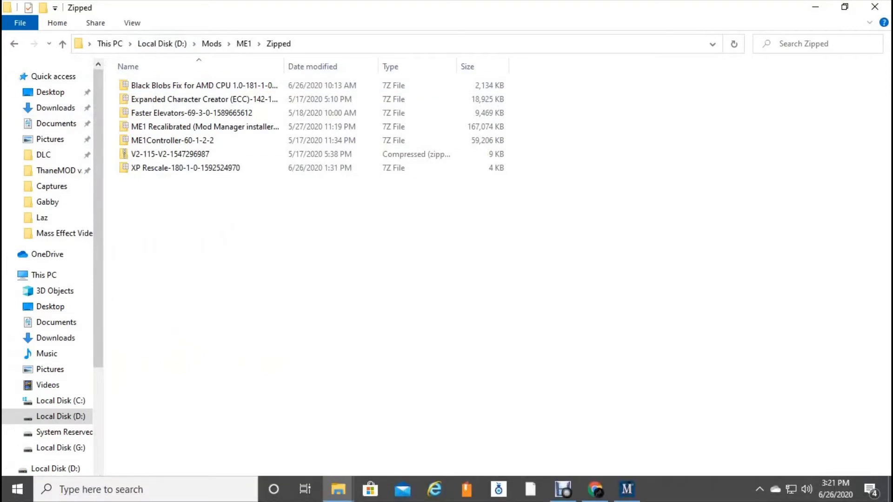
click(627, 490)
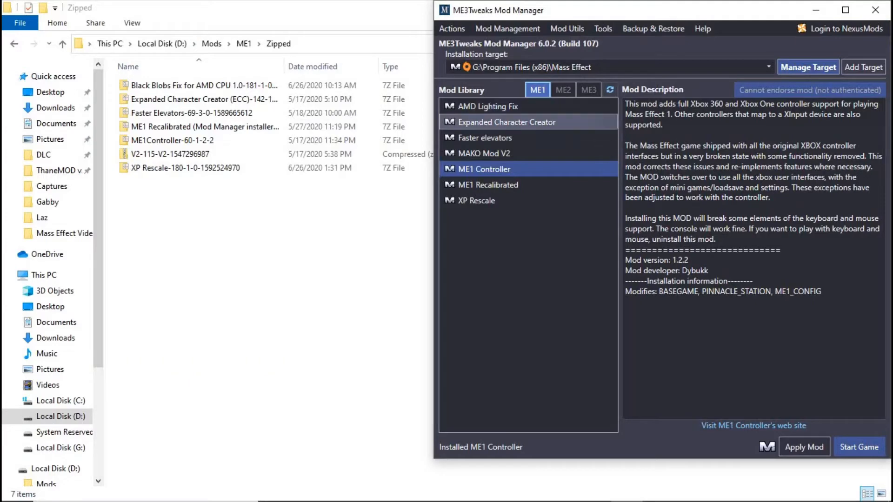
click(815, 10)
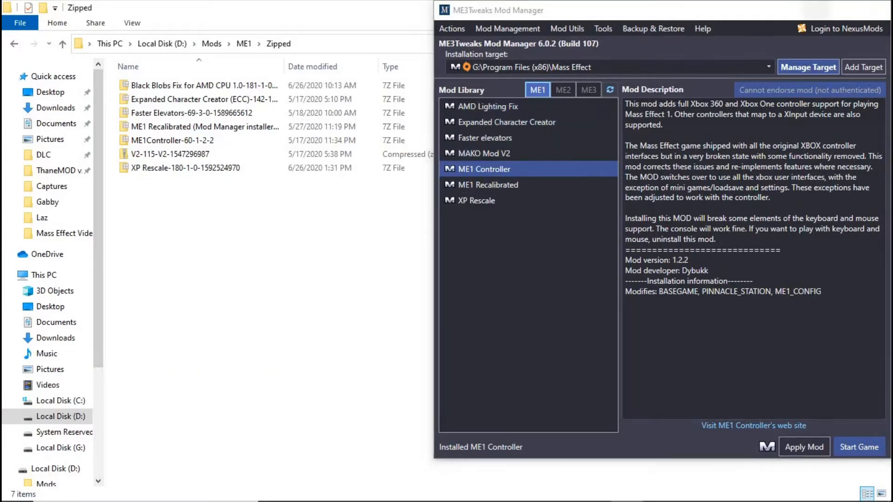
Find the A Lot Of Textures (ALOT) folder inside ME1's ALOT folder, run ALOTInstaller and install its 3.0.584.5595 update
click(14, 44)
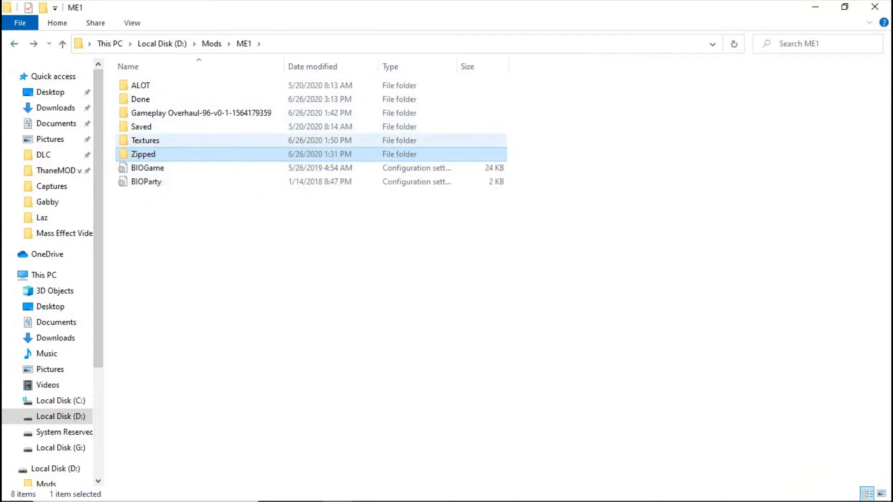
click(148, 141)
double_click(140, 85)
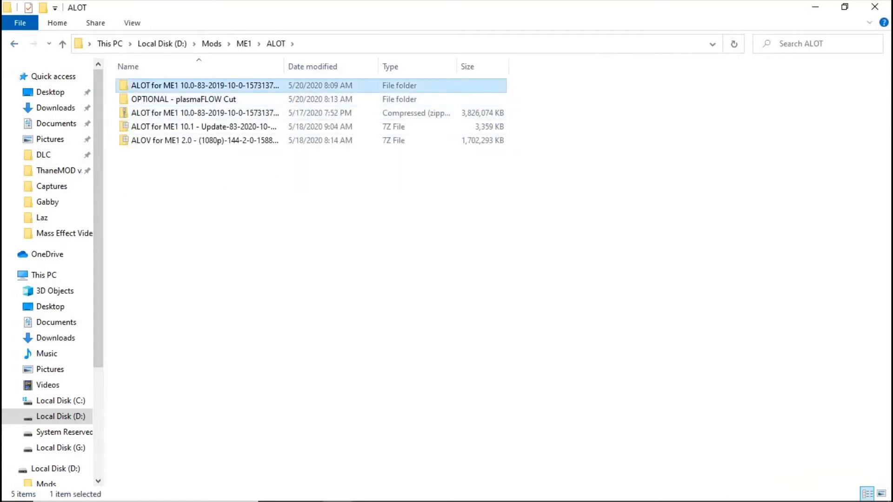
double_click(140, 85)
double_click(141, 85)
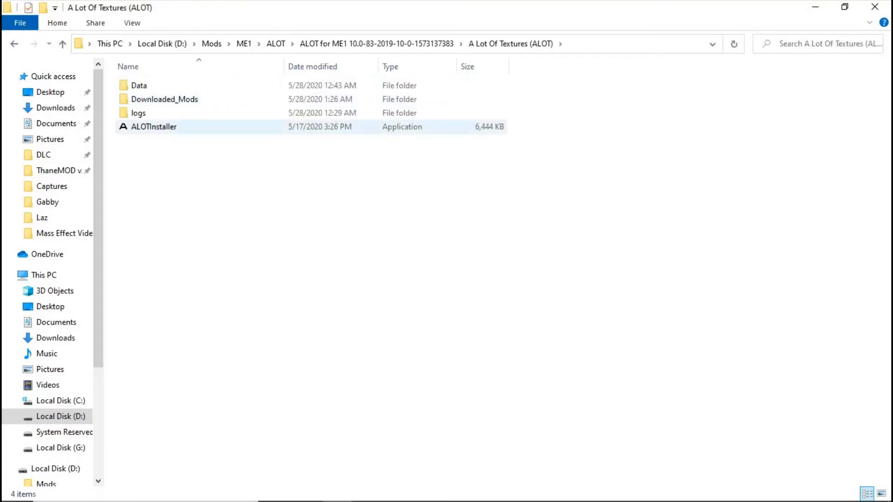
click(154, 127)
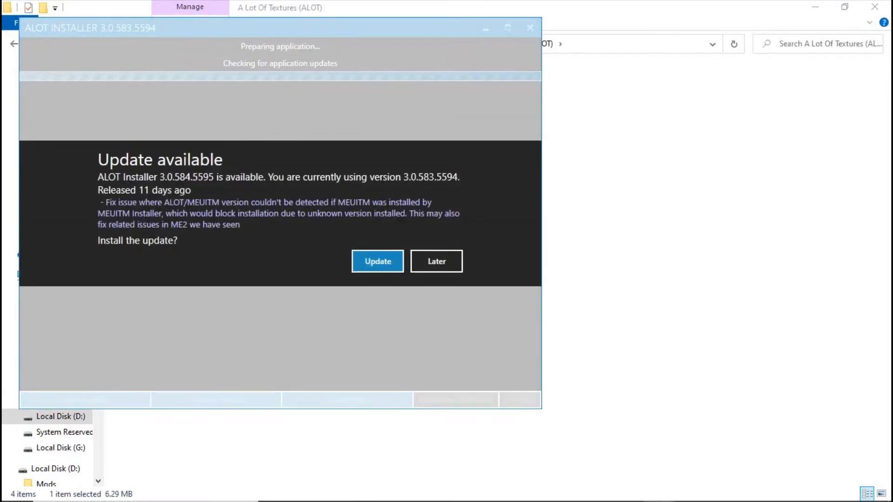
click(377, 261)
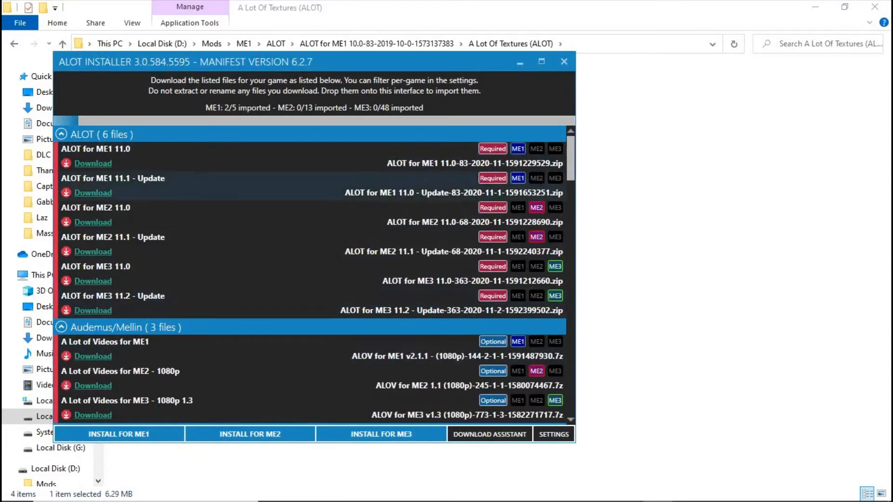
Review the texture files listed in ALOT Installer, and go back to the ME1 folder in File Explorer
scroll(307, 244, down, 5)
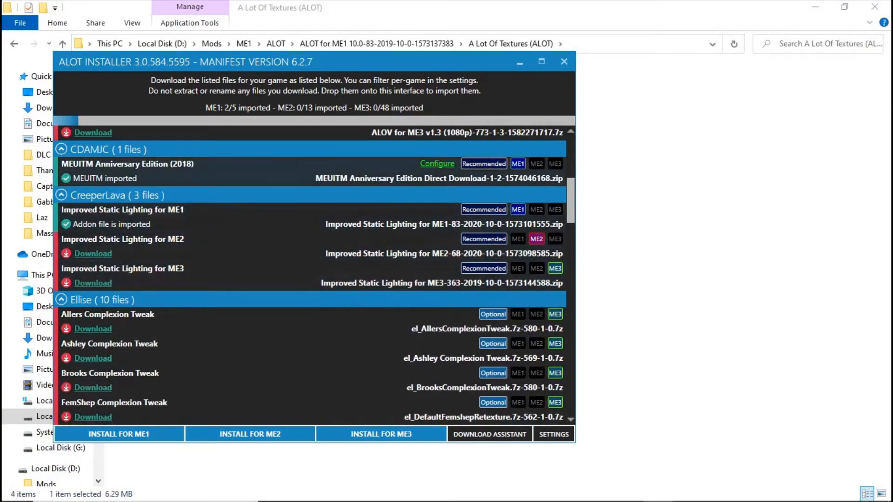
scroll(310, 274, up, 6)
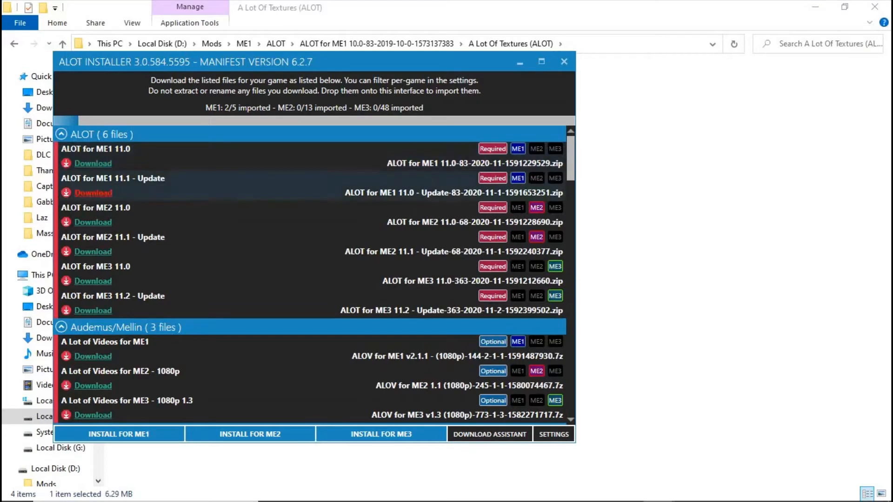
click(661, 205)
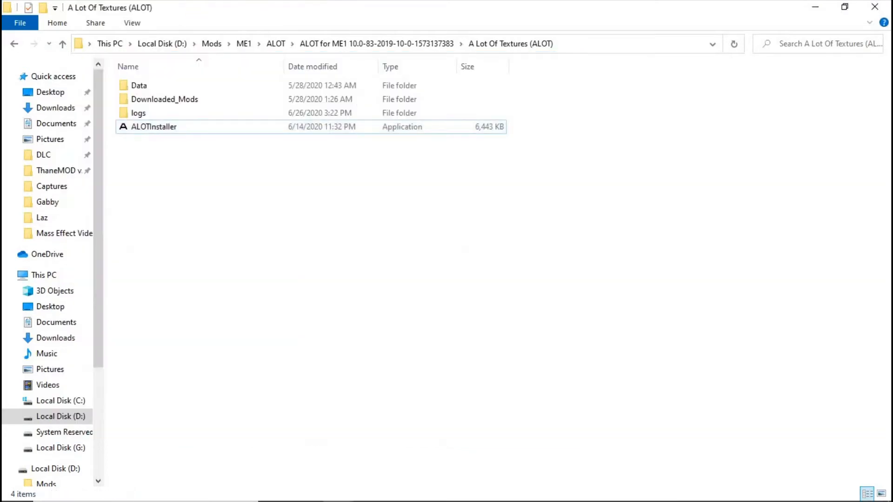
key(BackSpace)
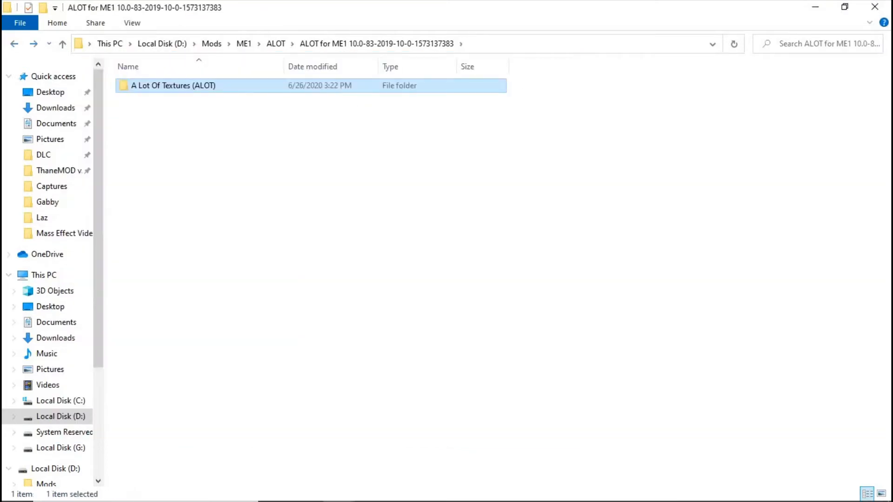
key(BackSpace)
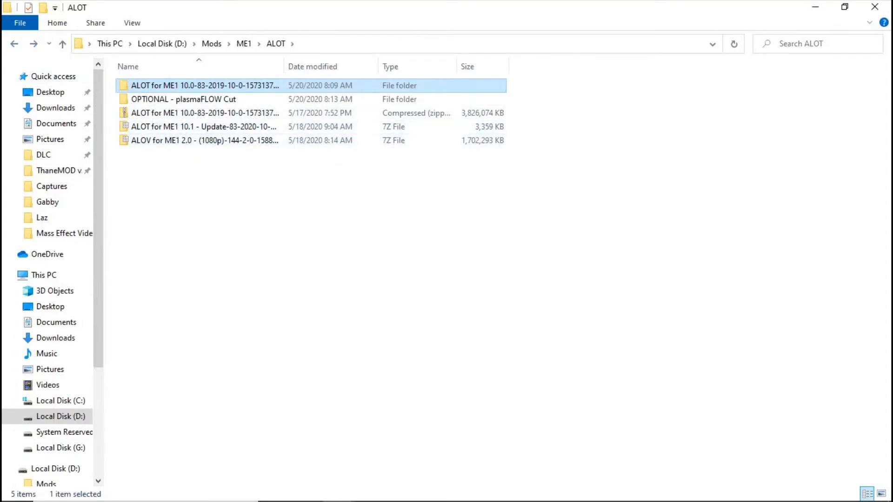
click(14, 43)
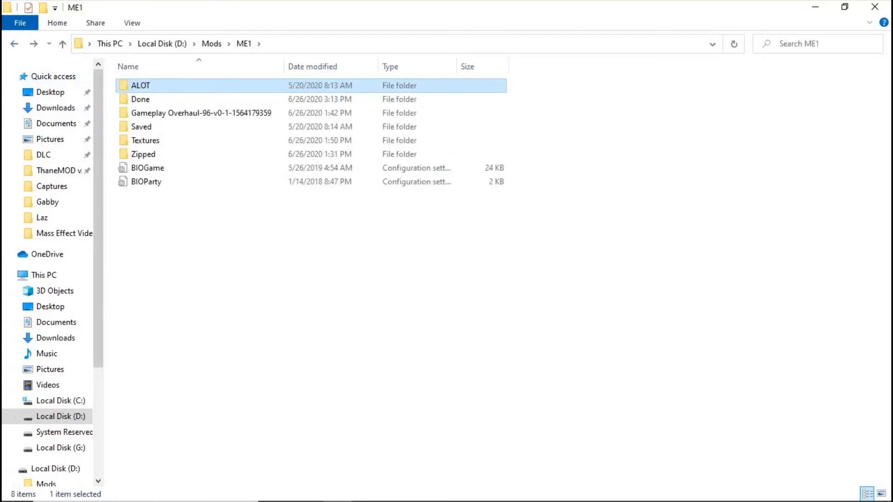
Switch to Chrome, search Nexus Mods for "Alot", and open the A Lot Of Textures (ALOT) for ME1 page
mouse_move(339, 499)
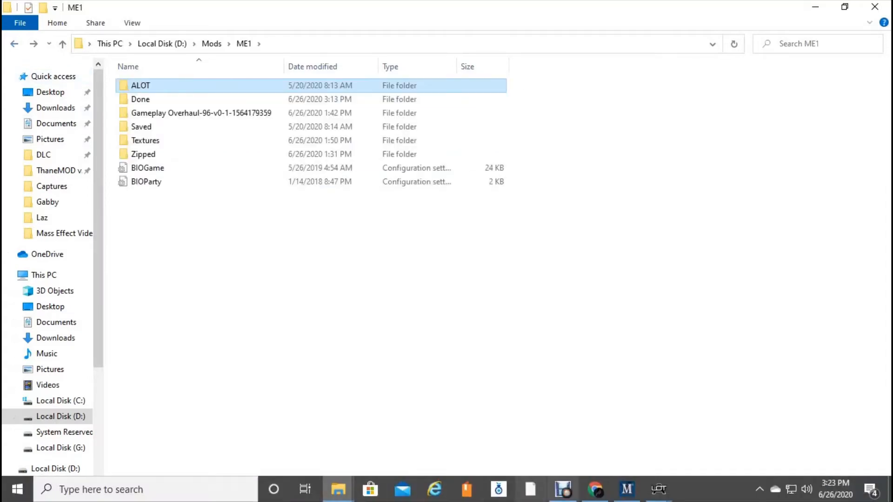
click(596, 489)
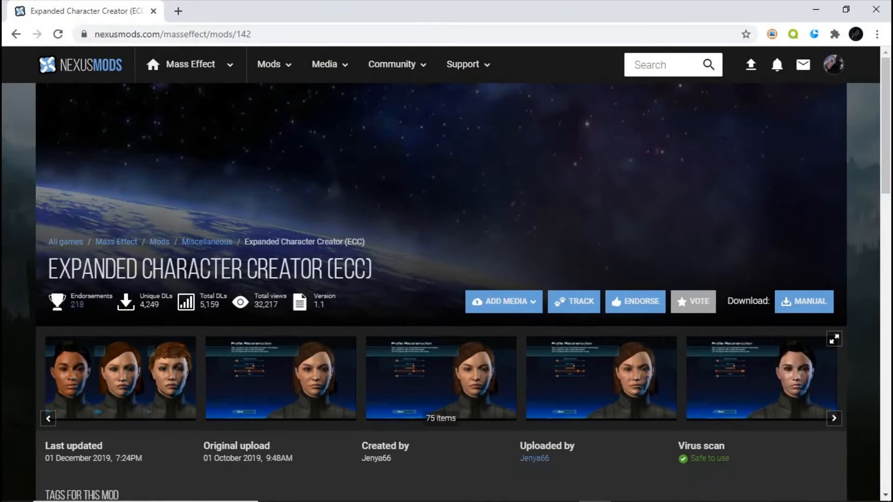
click(661, 65)
text(Alot)
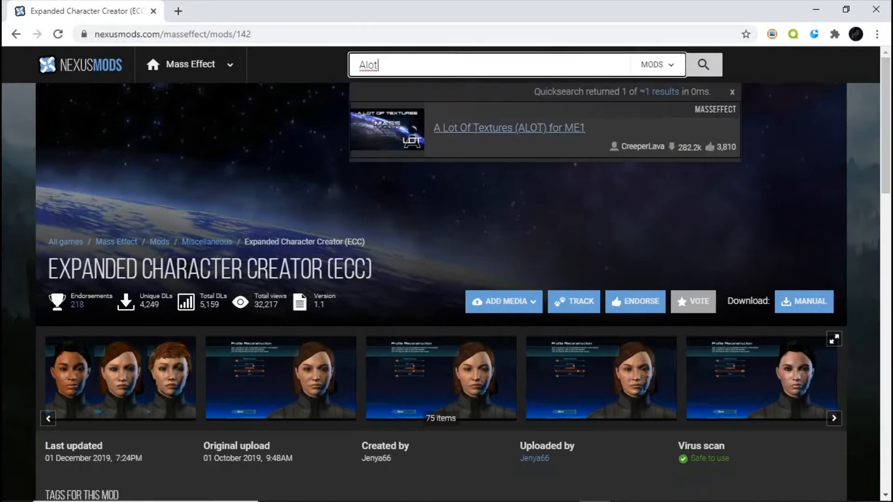
right_click(377, 66)
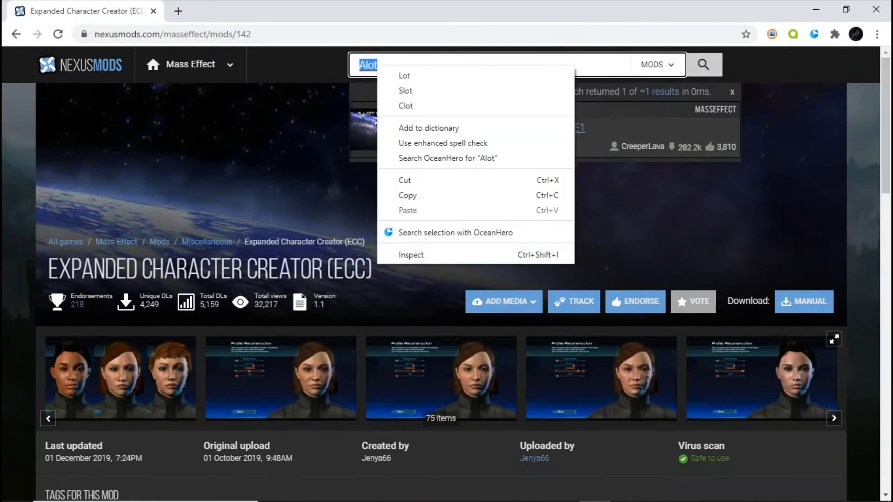
click(376, 125)
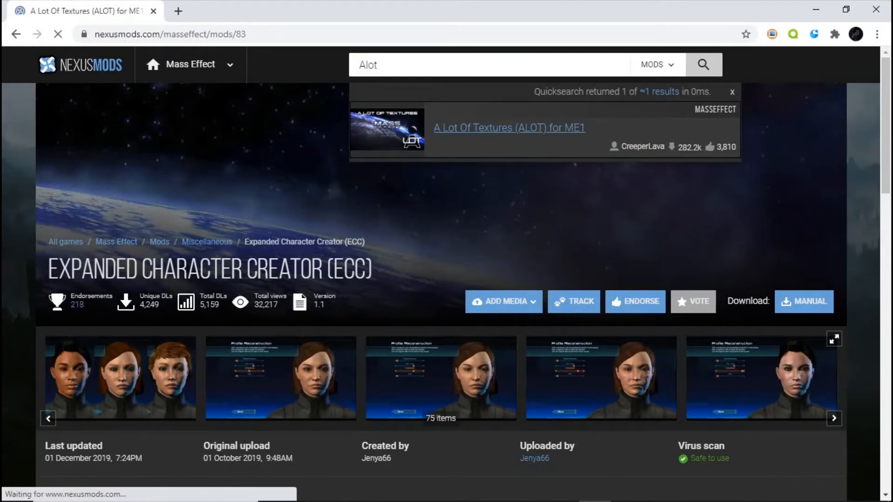
Start the manual download of ALOT for ME1 11.0 from the mod's main files and dismiss the download notice
scroll(441, 292, down, 10)
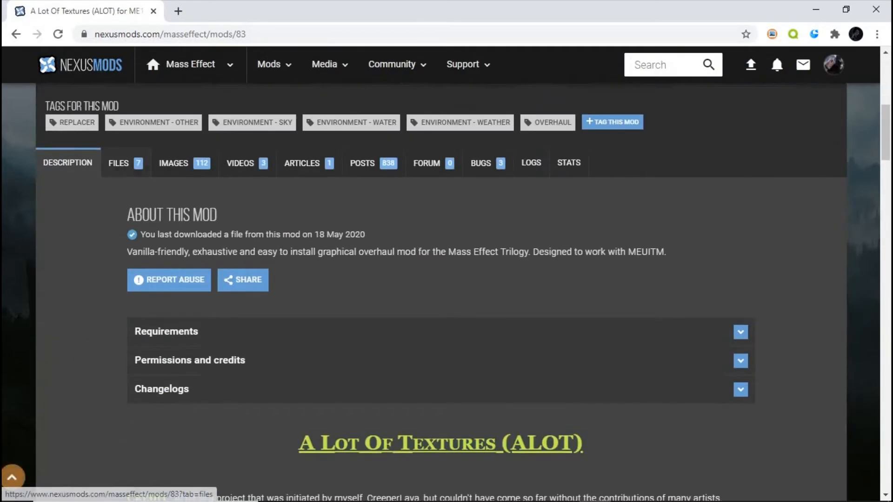
click(119, 163)
scroll(118, 163, down, 3)
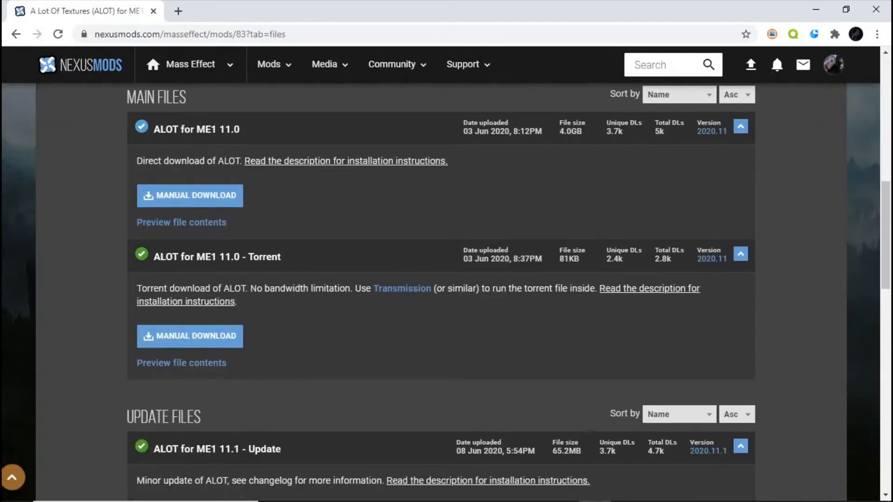
scroll(190, 262, up, 1)
click(189, 261)
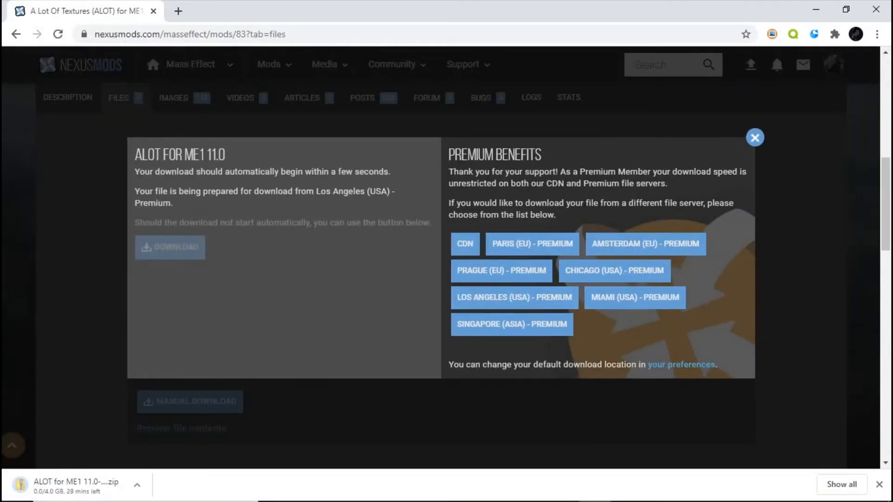
click(755, 137)
Start the manual download of ALOT for ME1 11.1 - Update from the update files and dismiss the download notice
scroll(755, 138, down, 3)
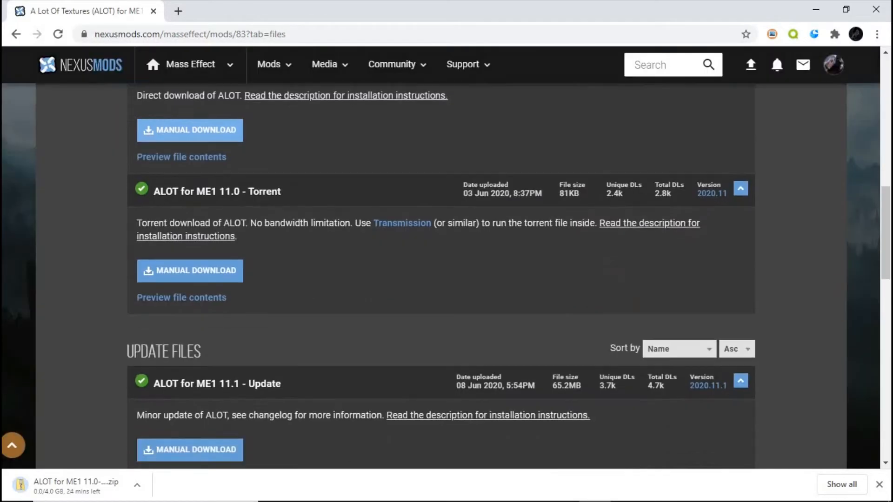
scroll(446, 279, down, 3)
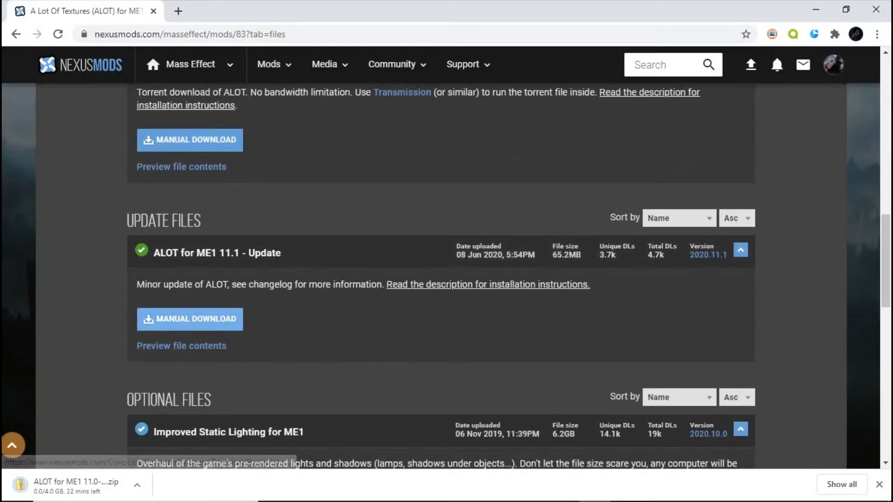
click(190, 319)
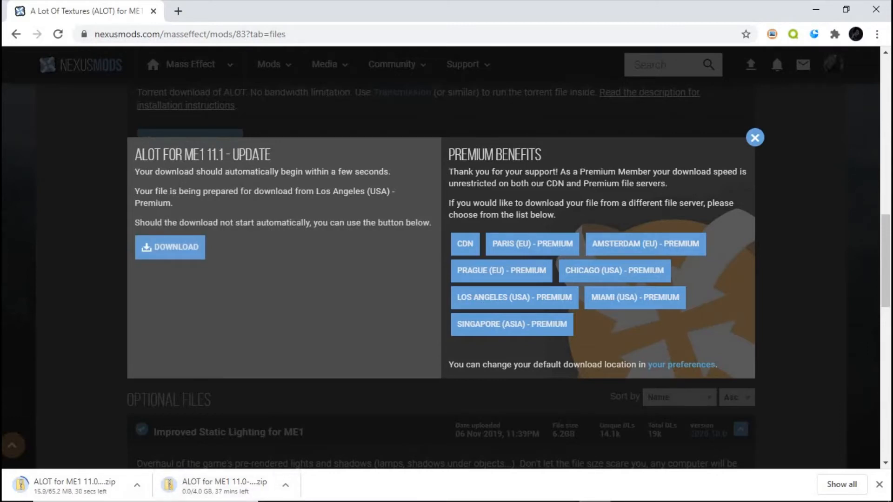
click(754, 138)
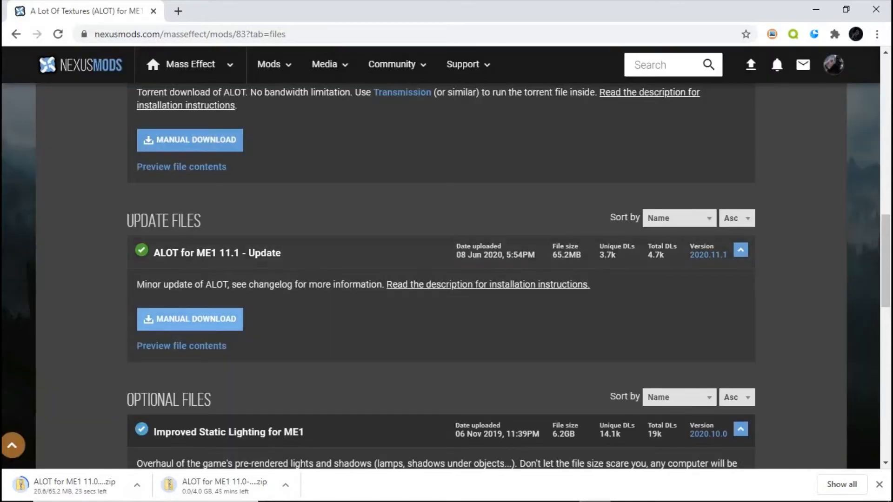
Review ALOT for ME1's main, update and optional file listings while the downloads run
scroll(441, 274, up, 3)
scroll(441, 274, down, 1)
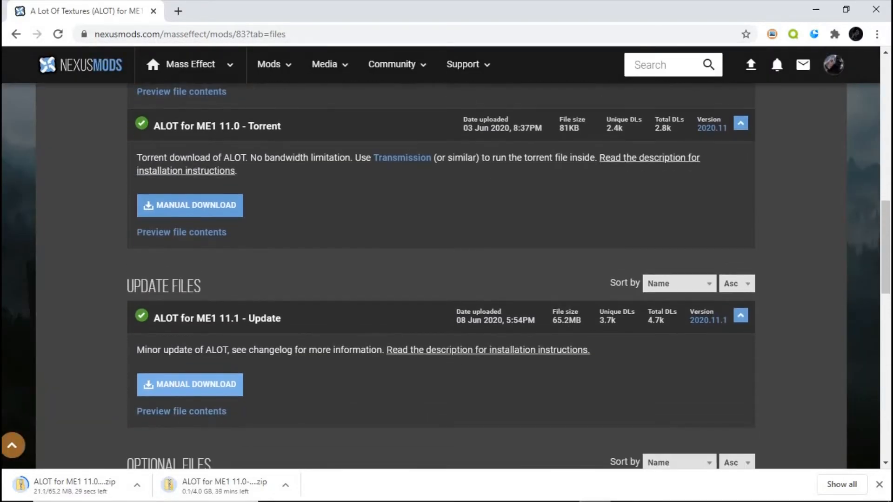
scroll(440, 274, up, 3)
scroll(440, 274, up, 1)
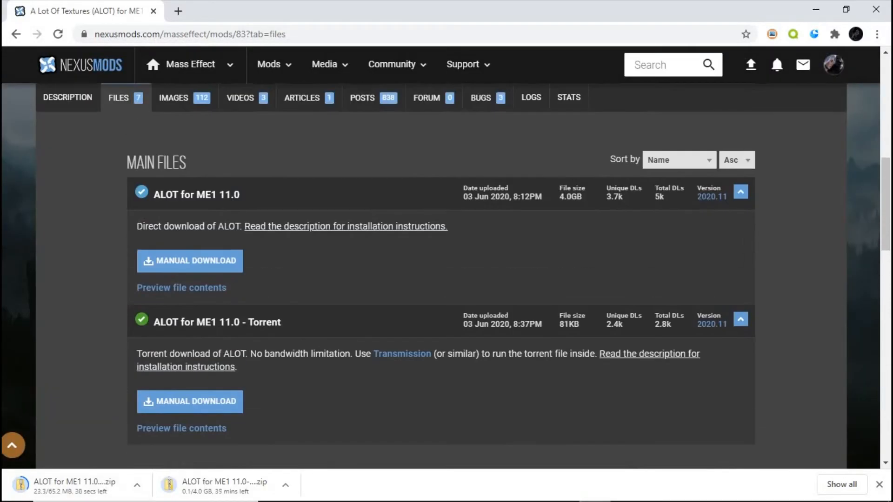
scroll(441, 274, down, 4)
scroll(441, 274, down, 4)
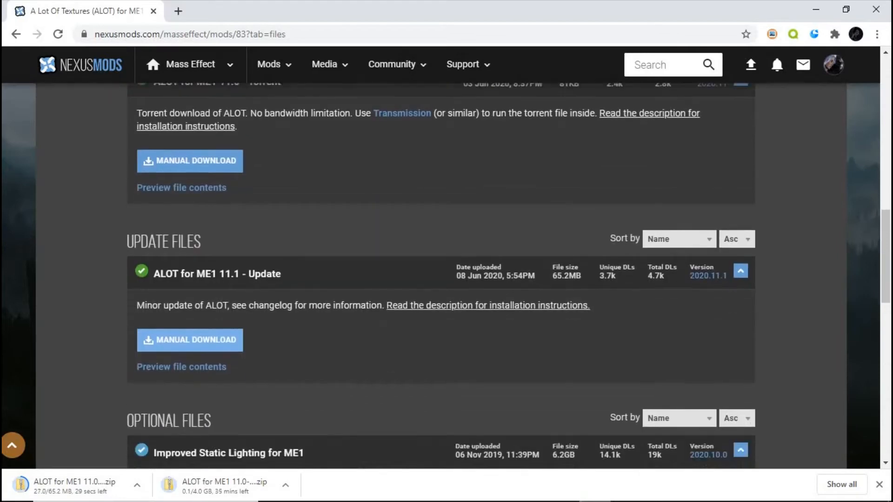
scroll(441, 275, up, 3)
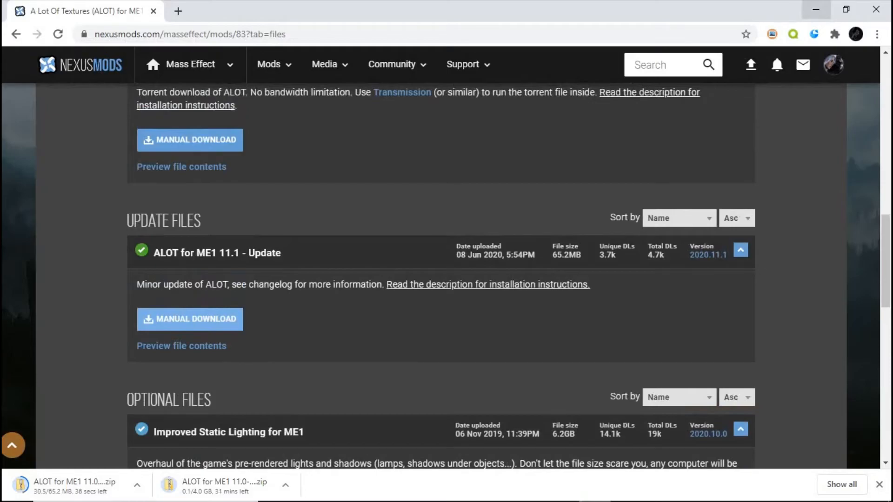
Minimize Chrome and close the duplicate ALOT Installer window
click(815, 10)
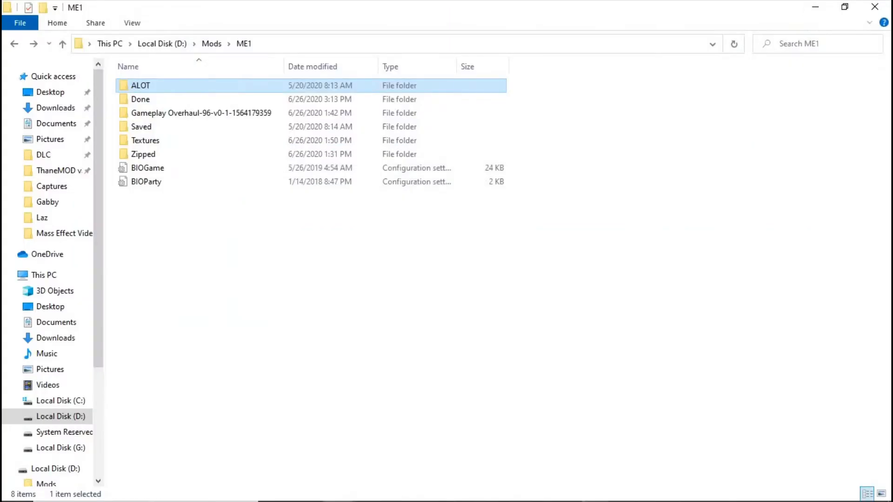
mouse_move(623, 501)
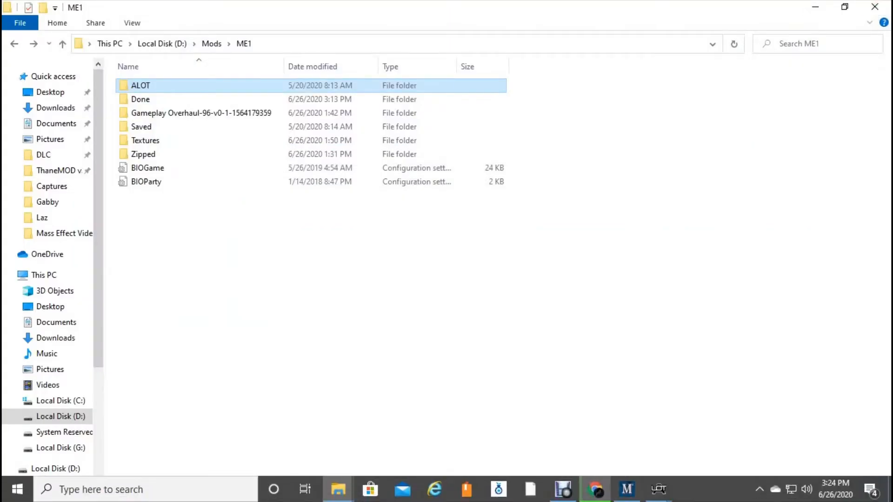
click(658, 489)
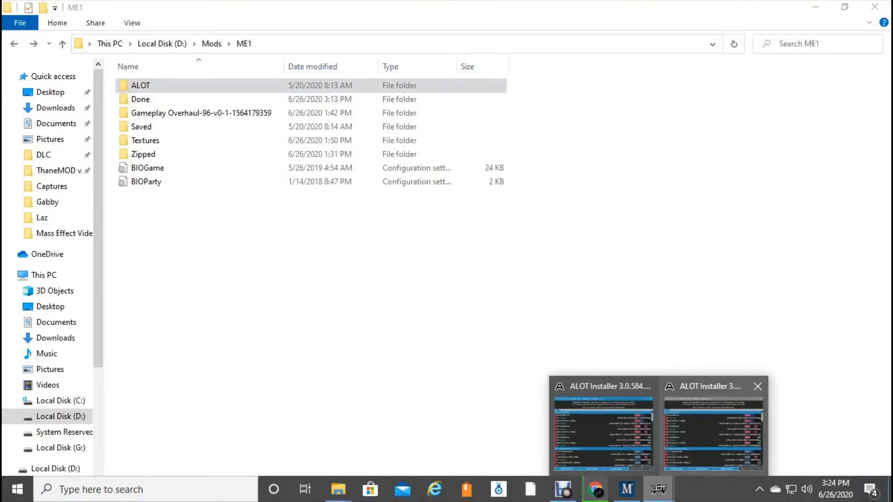
click(603, 428)
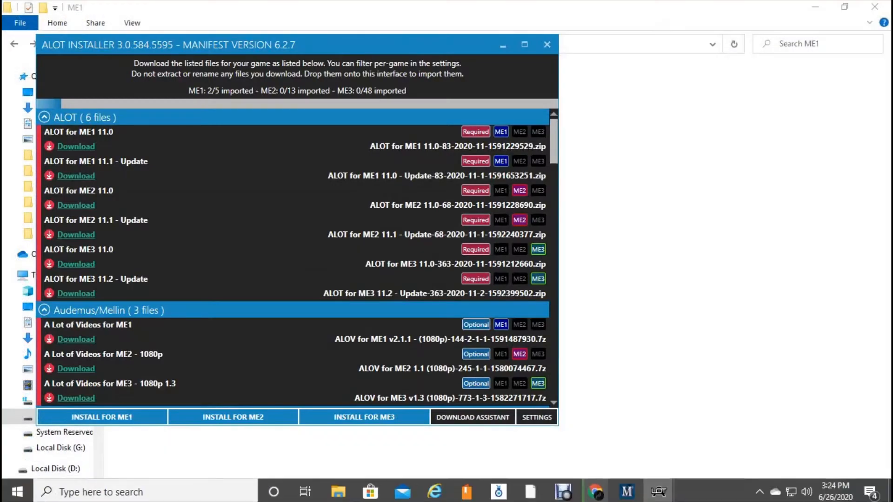
click(550, 47)
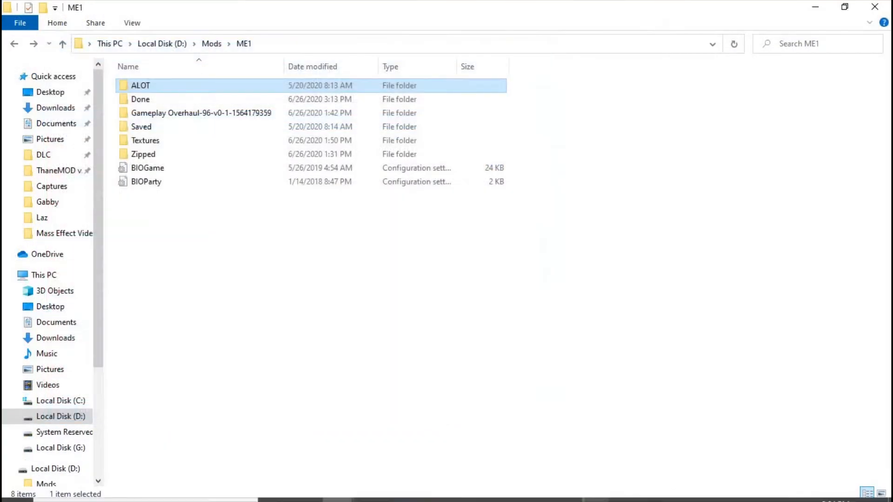
Move the remaining ALOT Installer window clear of the Explorer file names and open the ALOT folder in D:\Mods\ME1
click(659, 490)
drag(471, 62, 745, 26)
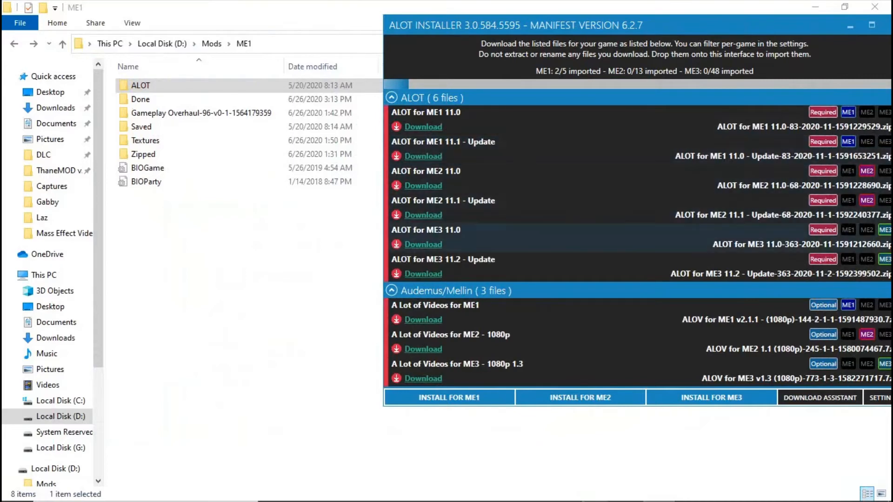
scroll(423, 279, down, 1)
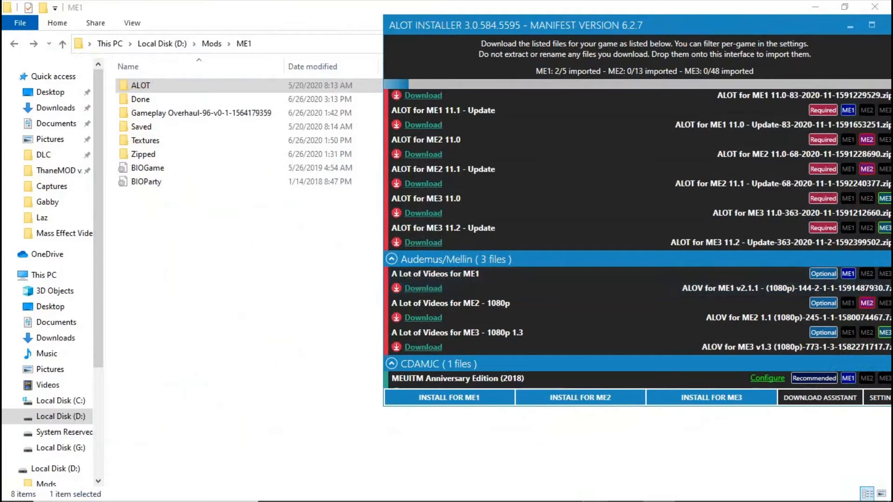
double_click(177, 86)
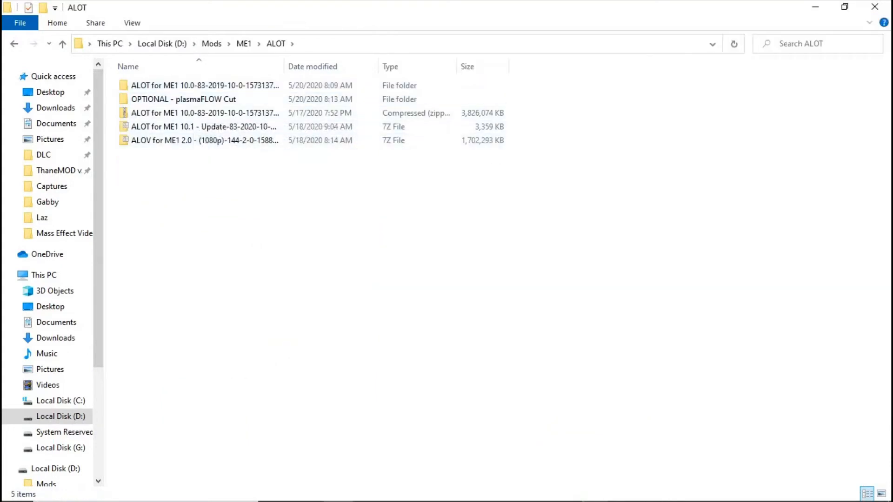
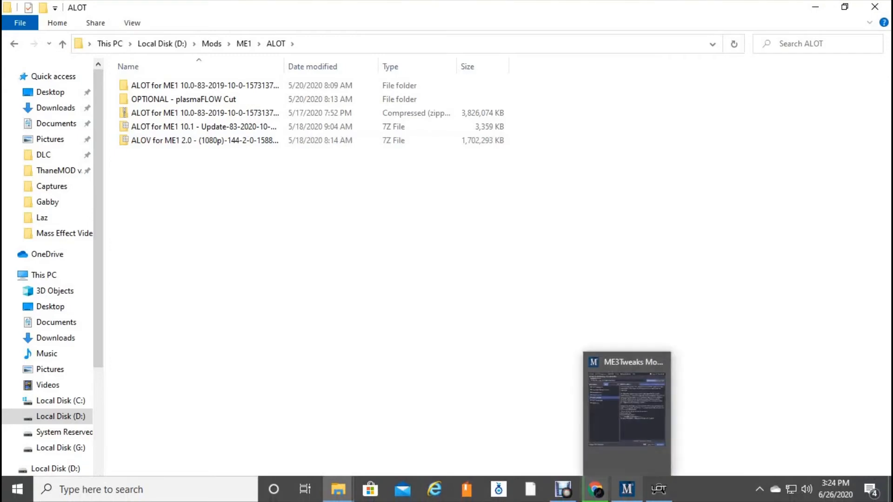
Open the Nexus Mods download page for A Lot of Videos for ME1 from ALOT Installer and review its file listings
click(627, 489)
click(626, 489)
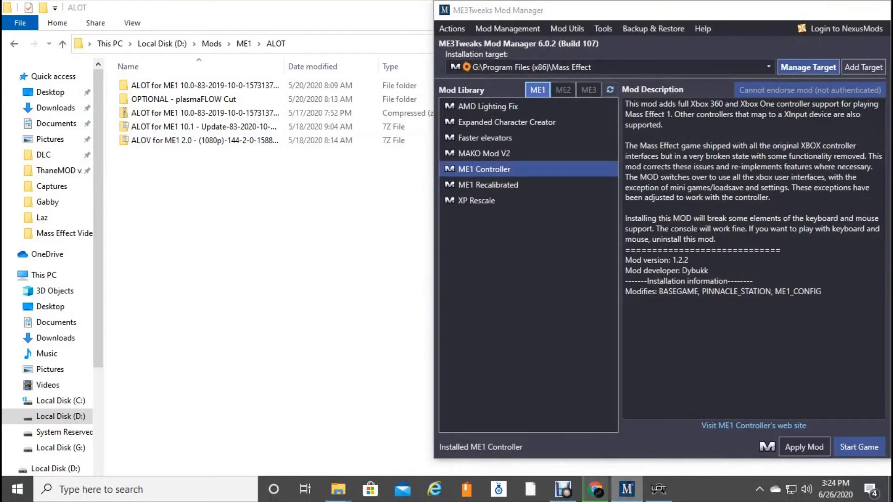
click(659, 490)
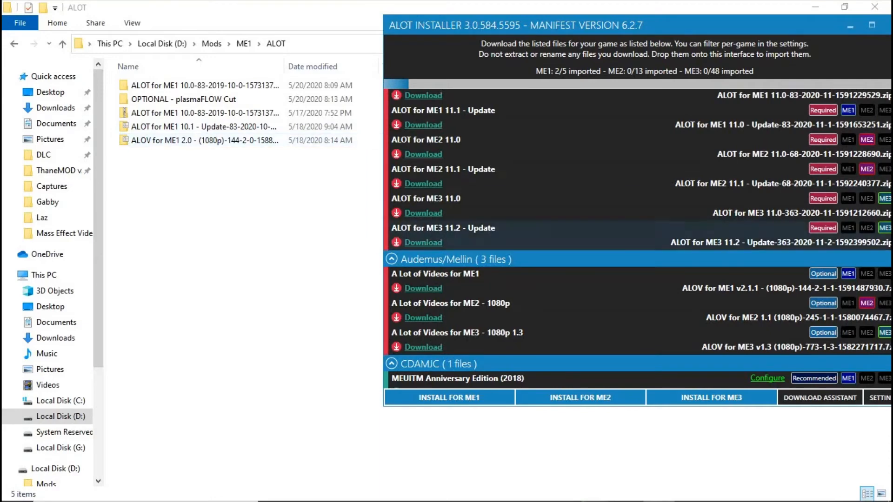
click(423, 288)
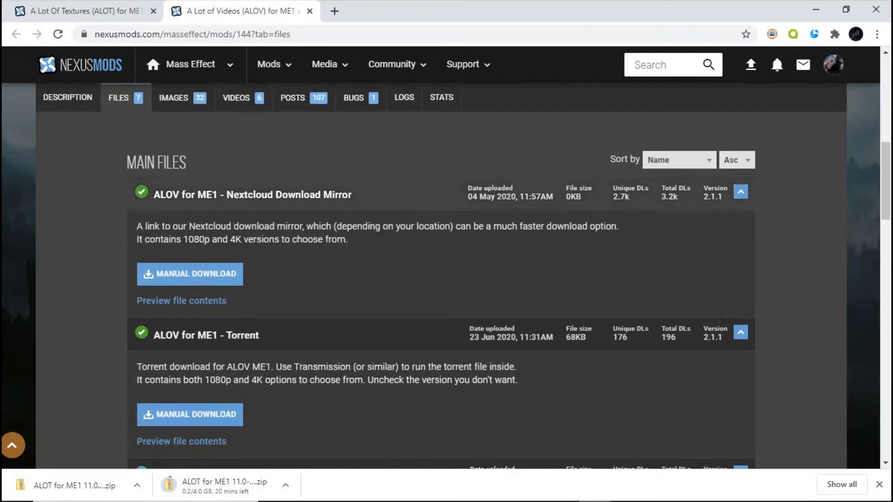
scroll(441, 218, down, 4)
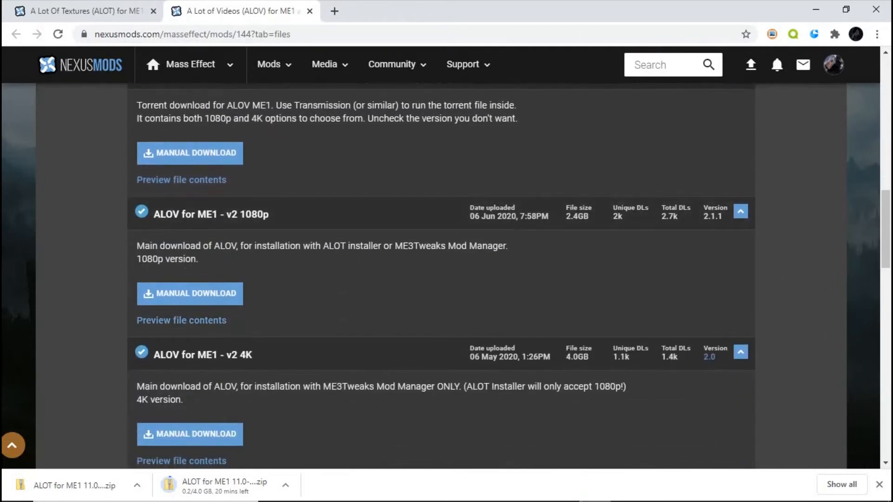
scroll(441, 275, down, 2)
scroll(441, 274, up, 2)
Try to import the ALOV for ME1 2.0 (1080p) archive from the ALOT folder into ALOT Installer
click(816, 9)
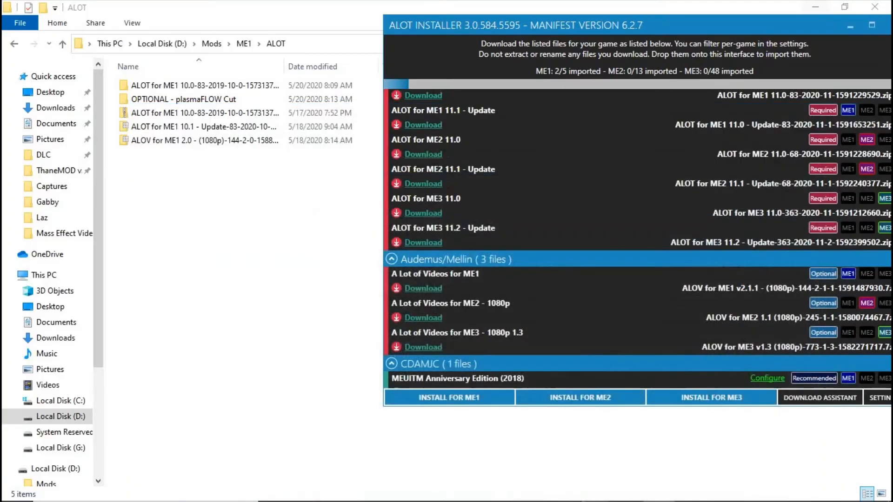
drag(223, 140, 521, 200)
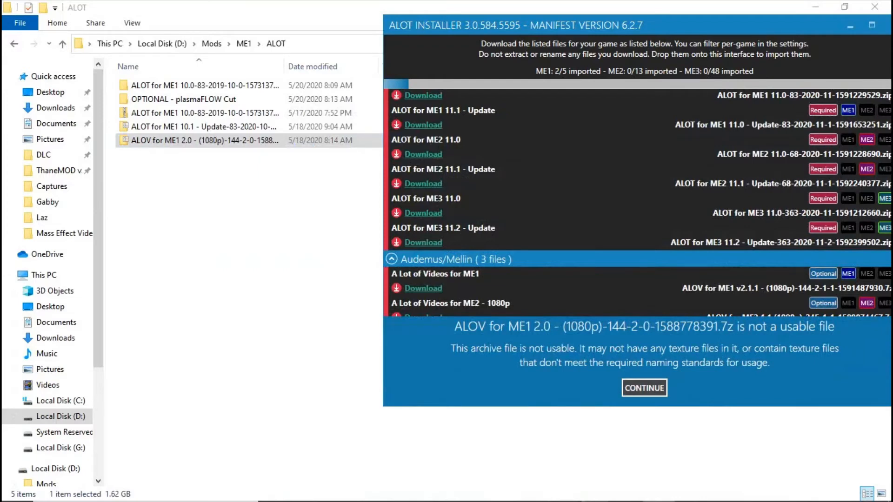
click(644, 388)
scroll(644, 238, up, 4)
scroll(644, 246, down, 3)
scroll(644, 256, up, 15)
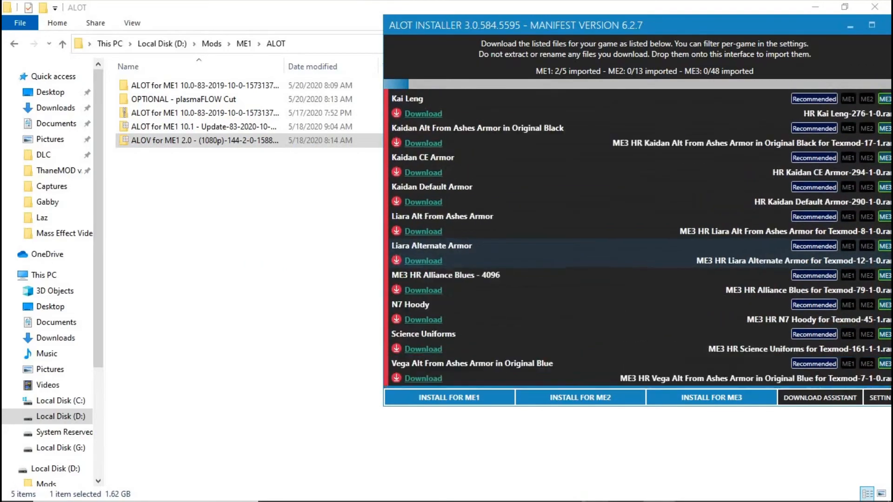
scroll(644, 256, up, 15)
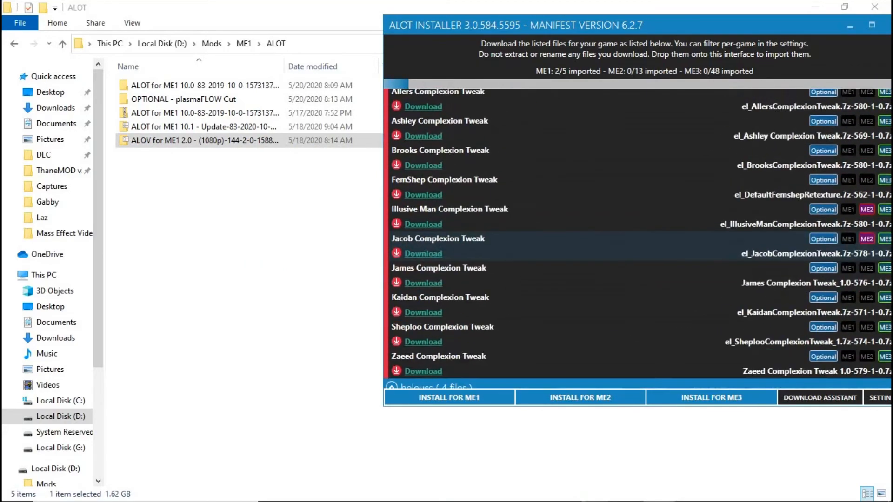
scroll(644, 246, up, 1)
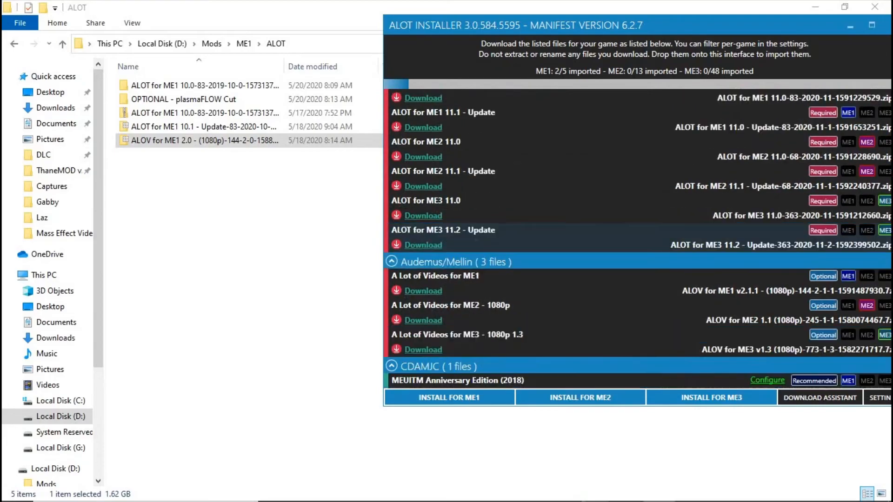
click(850, 26)
click(845, 7)
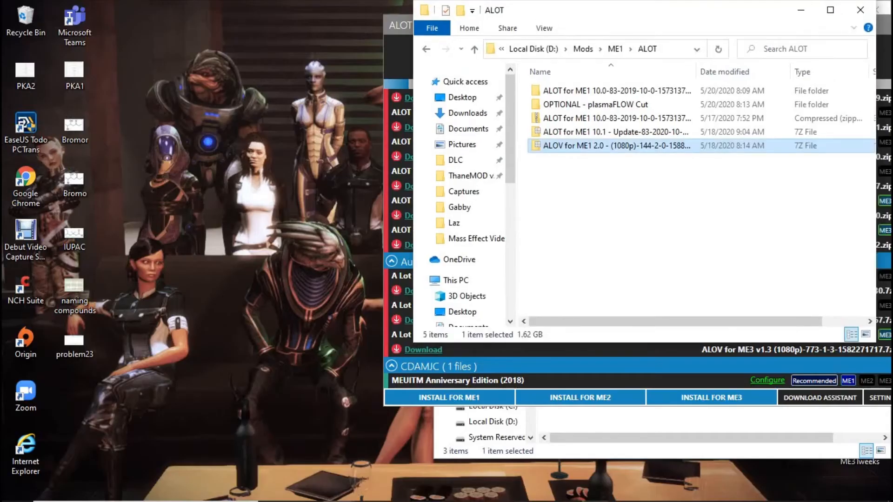
click(830, 10)
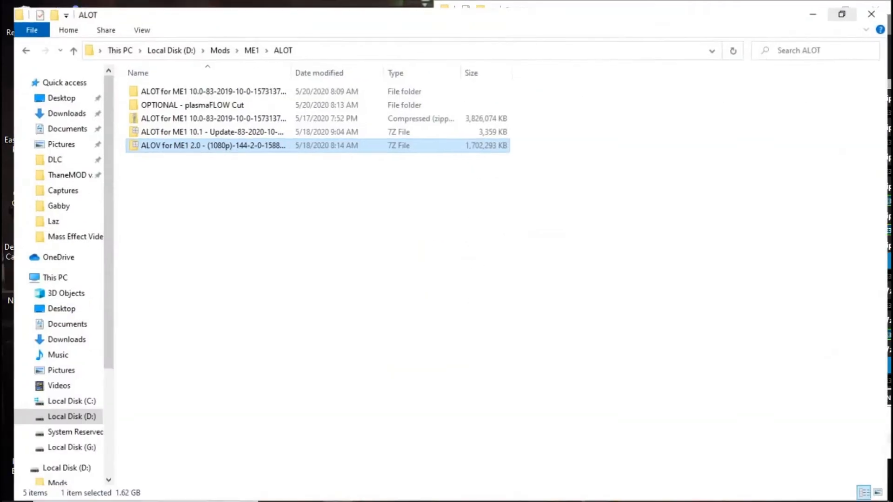
mouse_move(305, 498)
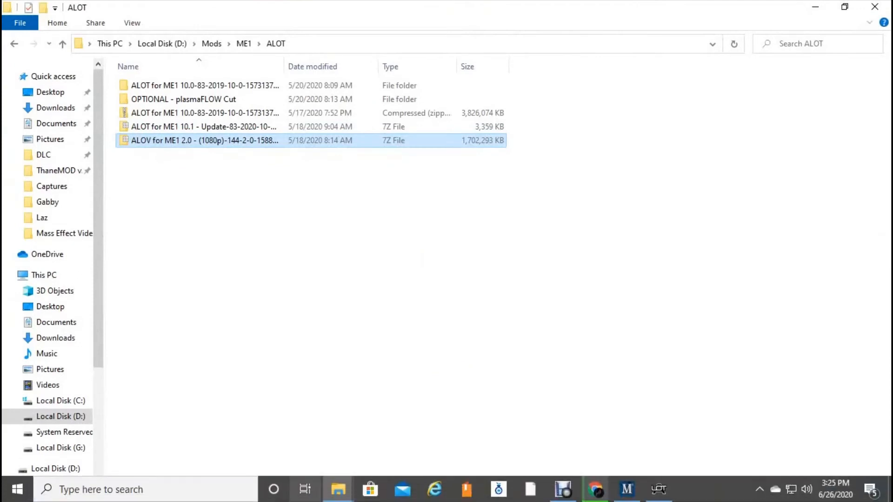
mouse_move(338, 490)
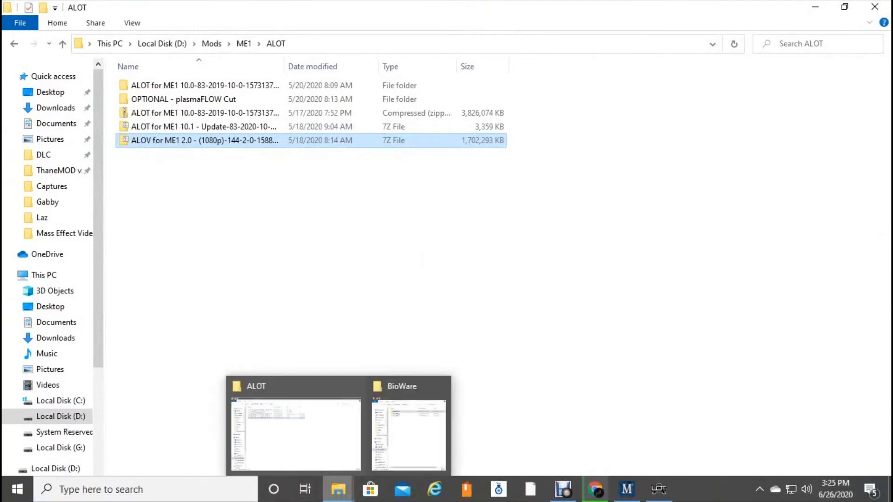
Switch to Chrome and check the install notes for ALOV for ME1's 1080p, 4K and hotfix files
click(595, 489)
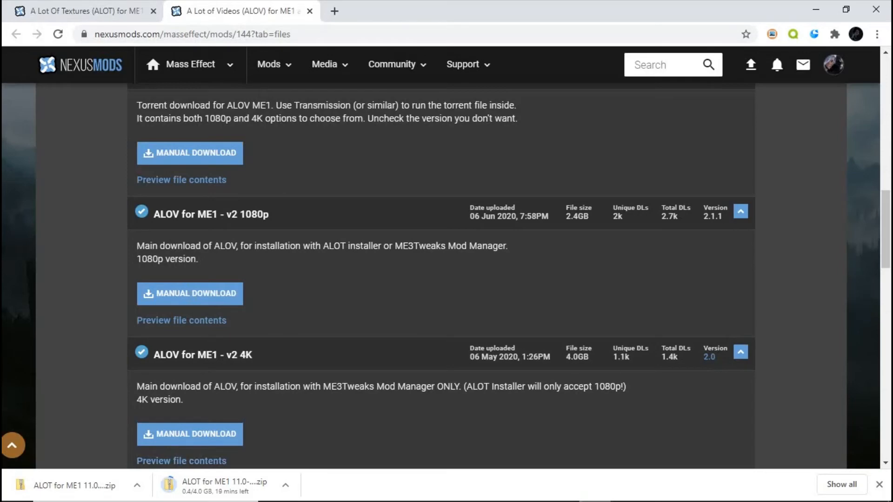
scroll(447, 279, down, 5)
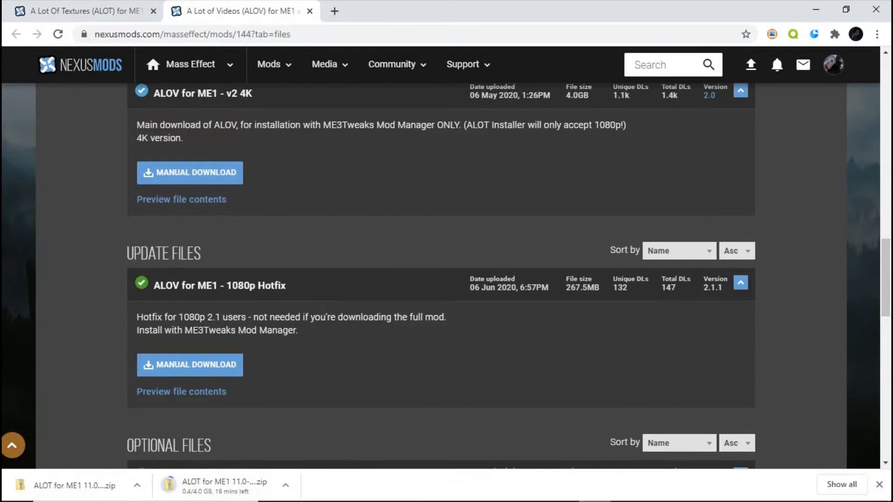
scroll(447, 279, up, 3)
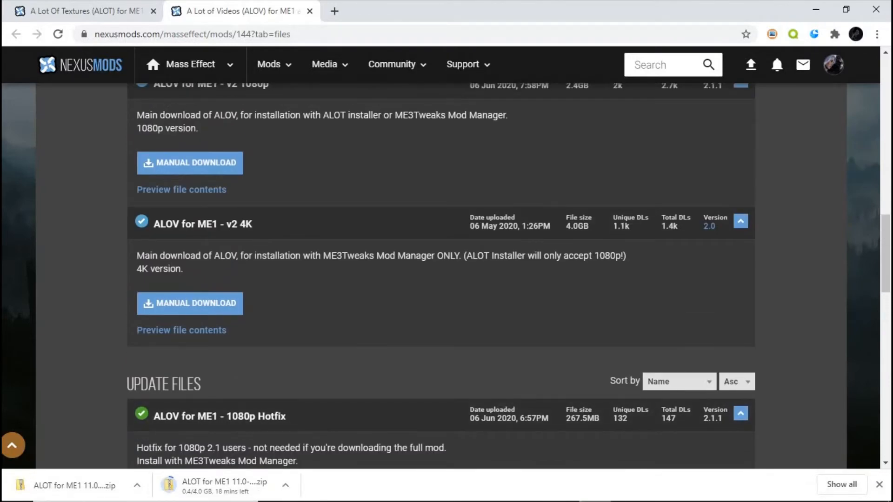
scroll(447, 279, up, 3)
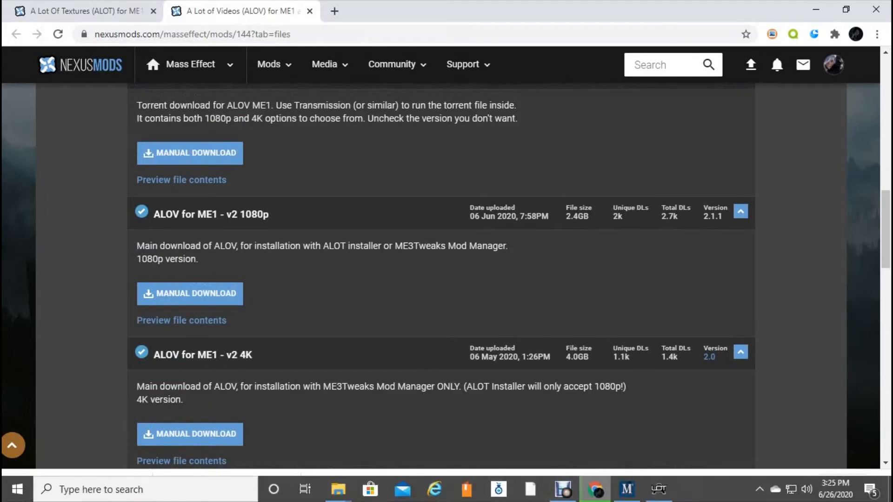
scroll(447, 279, up, 3)
scroll(446, 279, up, 1)
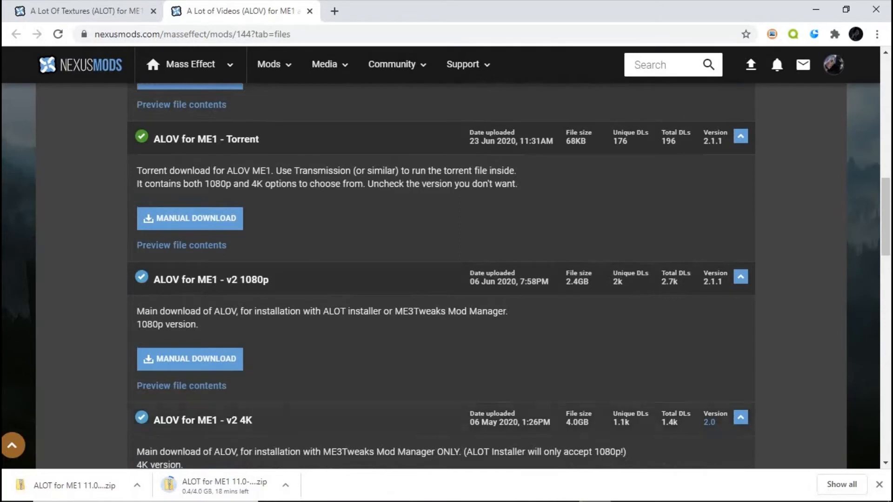
scroll(447, 279, down, 1)
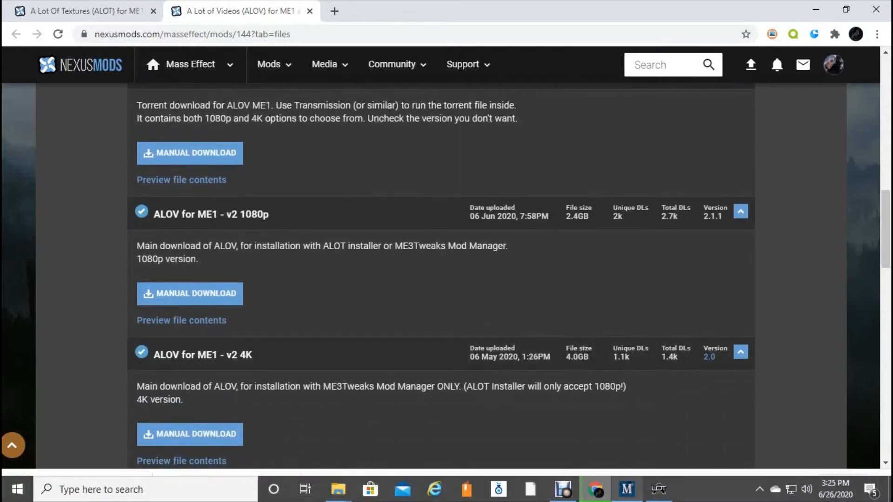
Compare ALOT Installer's A Lot of Videos for ME1 entry with the archive in the ALOT folder and the Nexus Mods file listings
click(658, 489)
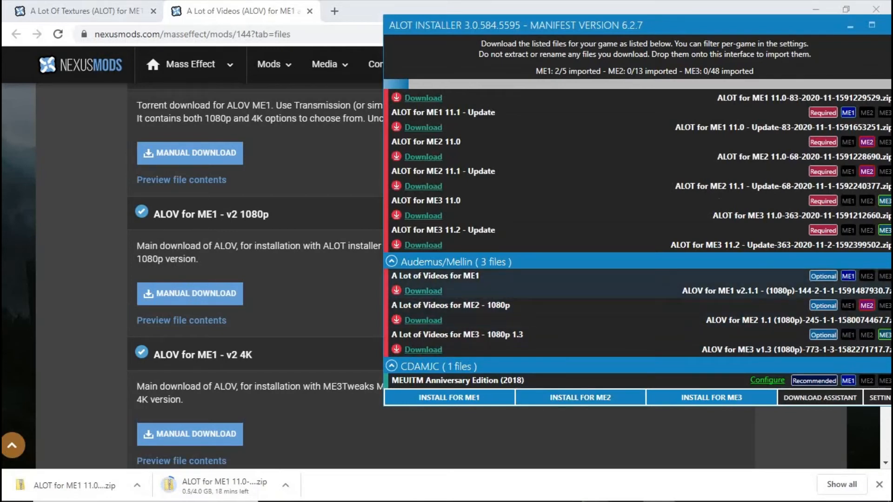
mouse_move(627, 489)
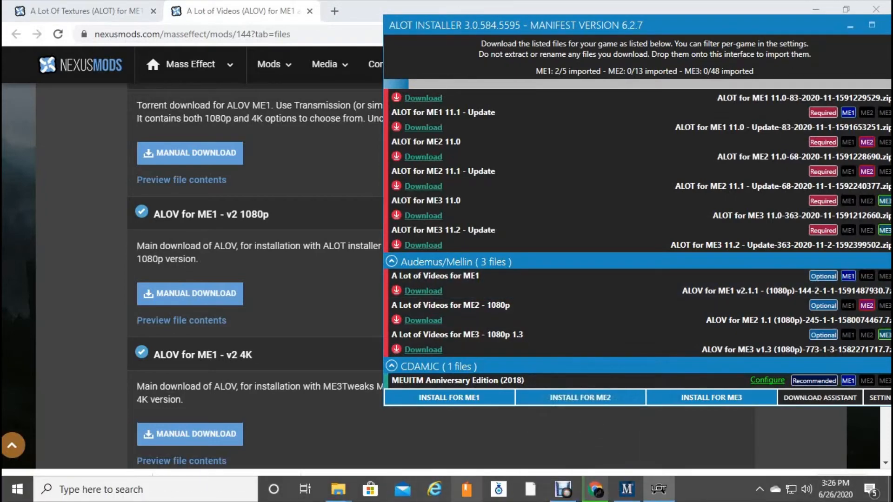
mouse_move(338, 488)
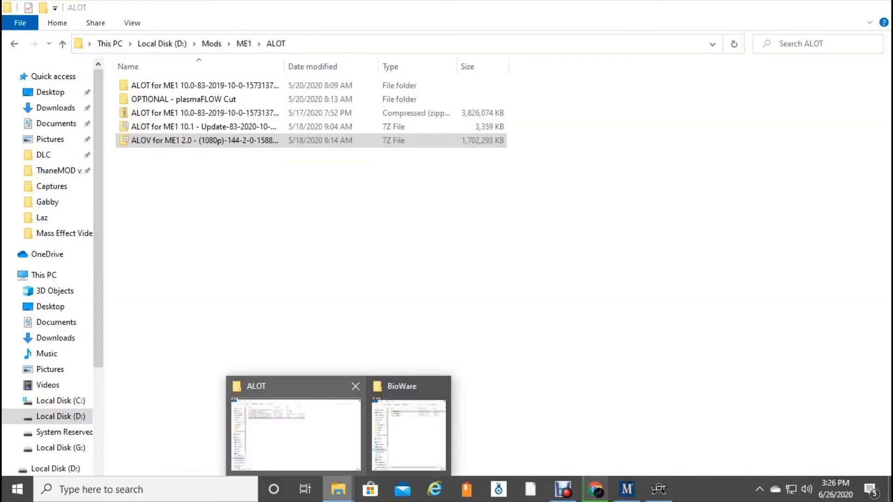
click(296, 433)
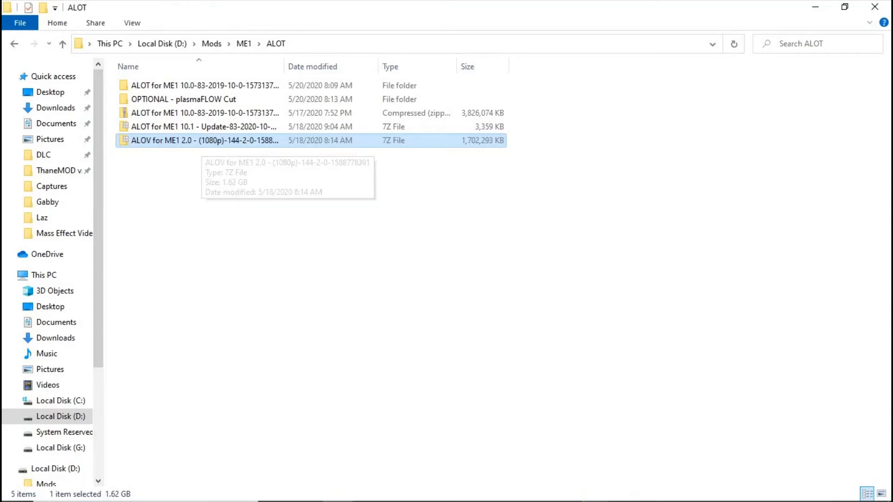
click(595, 490)
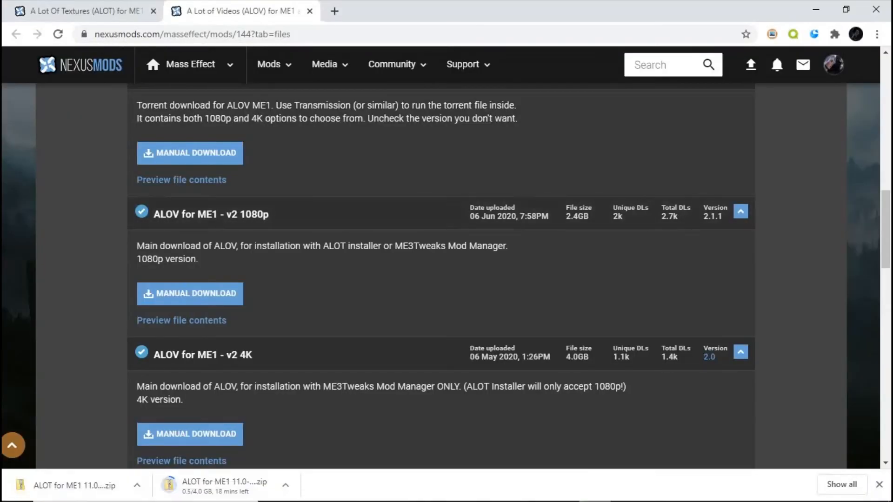
scroll(441, 279, up, 3)
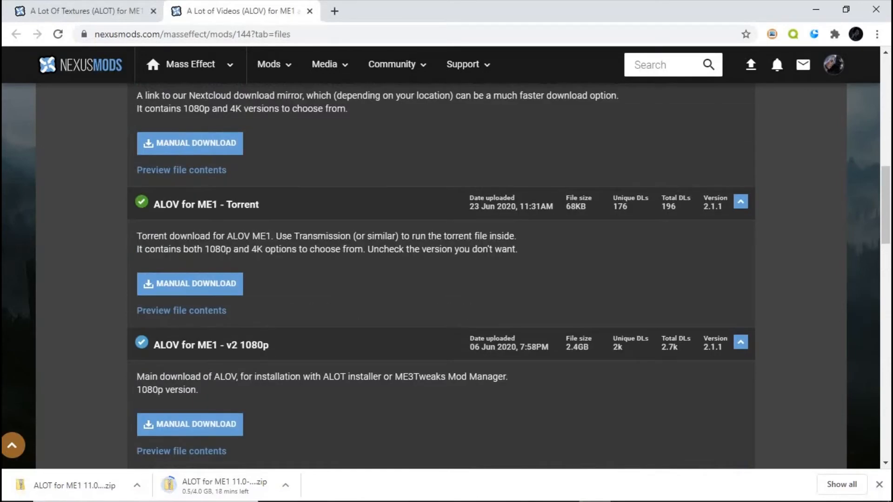
scroll(441, 279, down, 2)
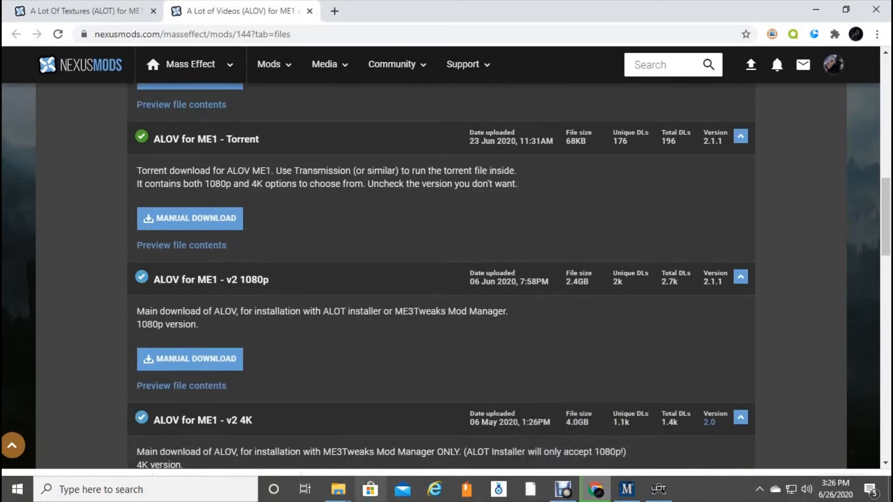
Switch to the ALOT folder and delete the outdated ALOV for ME1 2.0 (1080p) archive
click(338, 489)
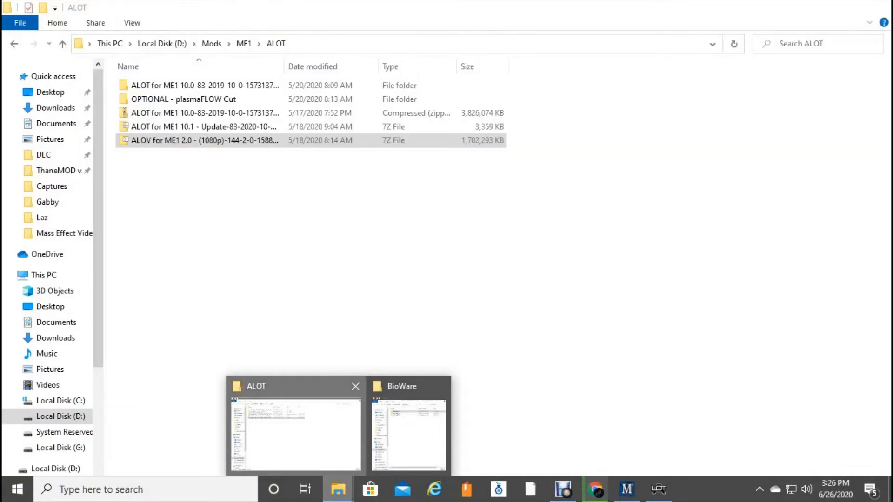
click(296, 434)
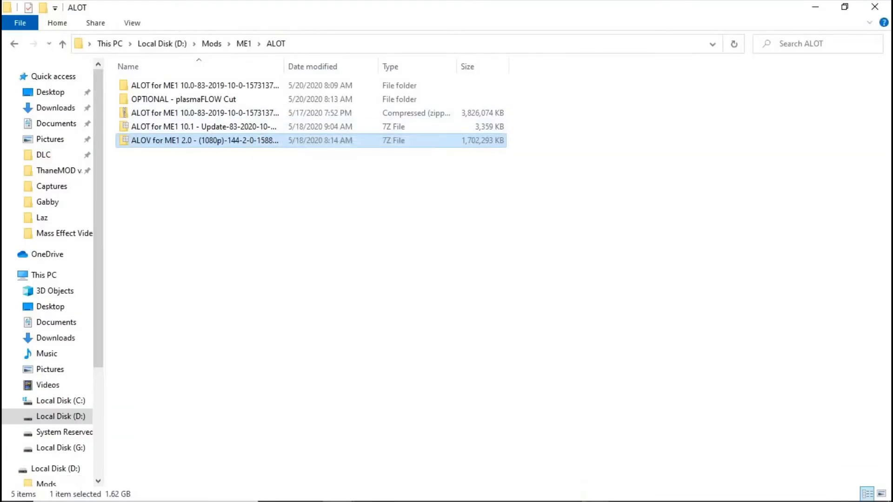
right_click(246, 150)
right_click(226, 145)
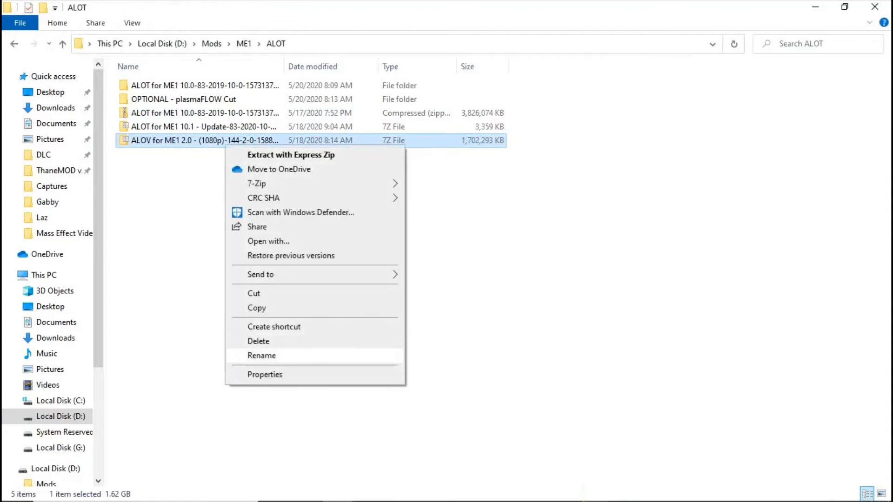
click(258, 341)
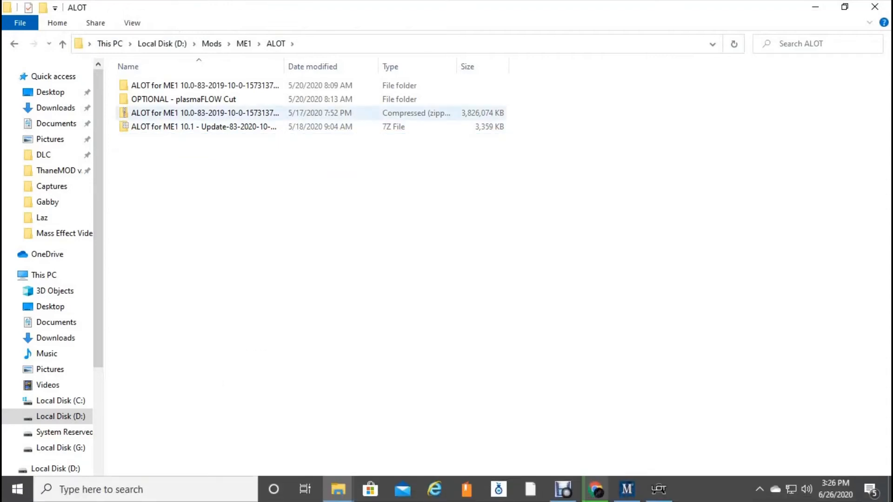
Delete the ALOT for ME1 10.1 Update archive and the ALOT for ME1 10.0 zip, keeping the two folders
right_click(231, 125)
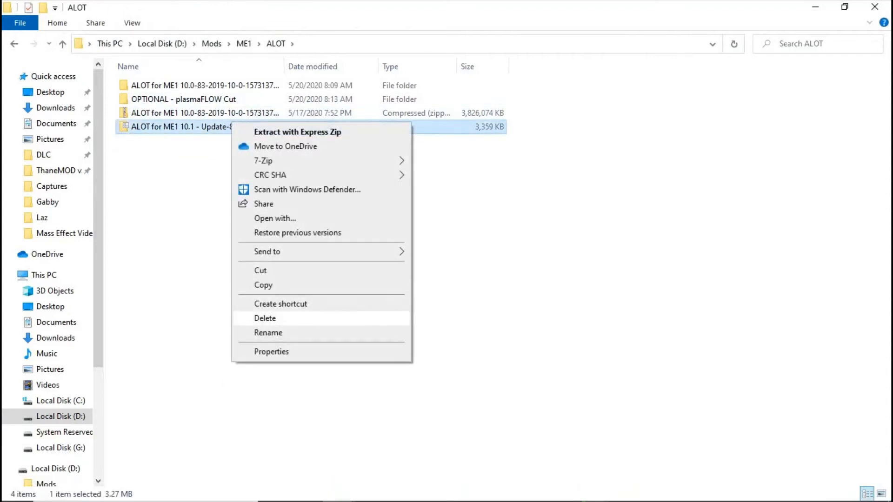
click(265, 318)
click(193, 116)
right_click(193, 117)
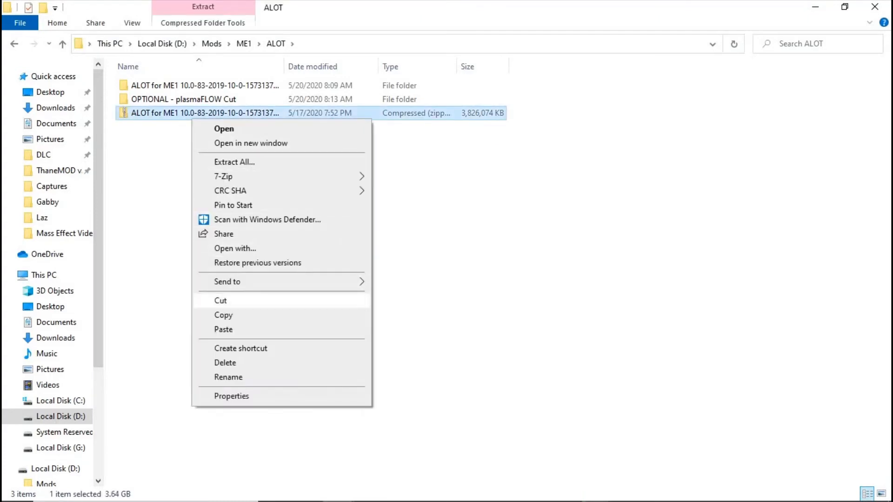
click(225, 362)
Switch to Chrome and download the ALOV for ME1 - v2 1080p file from Nexus Mods
mouse_move(402, 501)
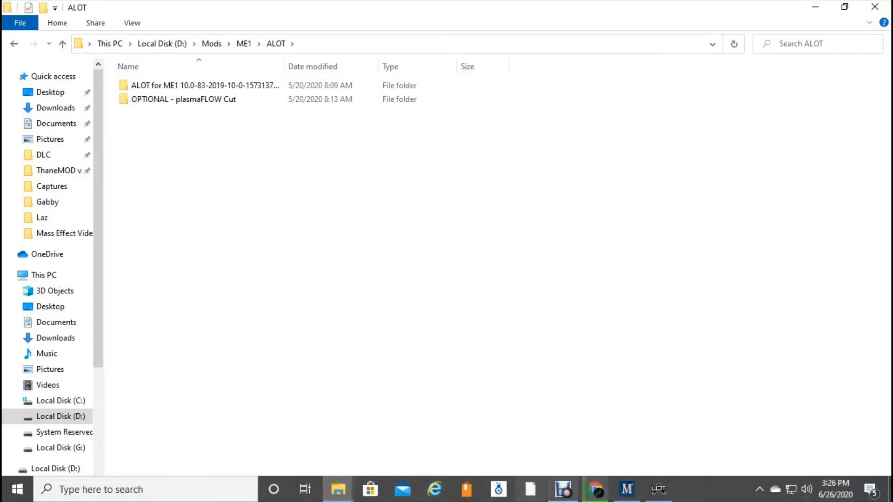
click(596, 489)
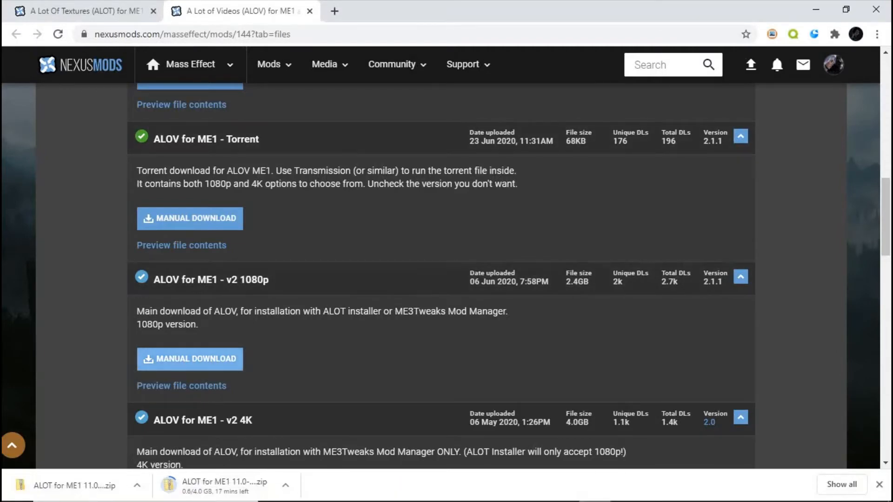
scroll(441, 279, down, 8)
scroll(441, 279, up, 5)
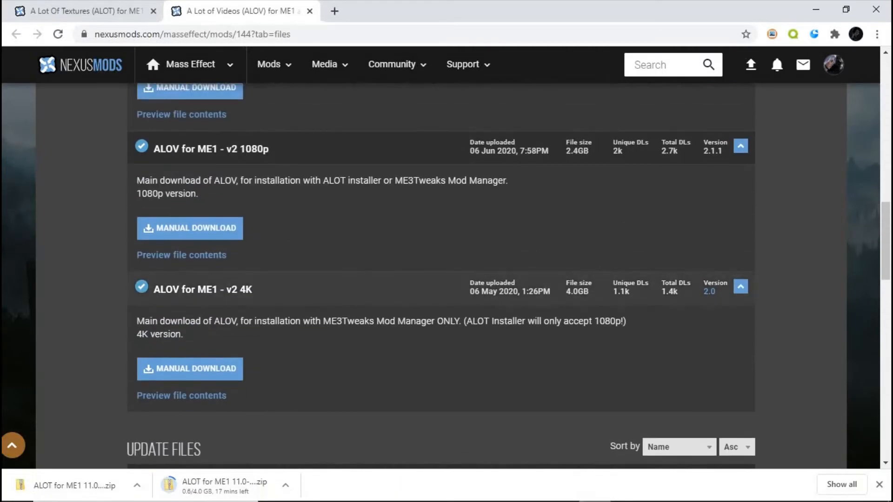
click(189, 229)
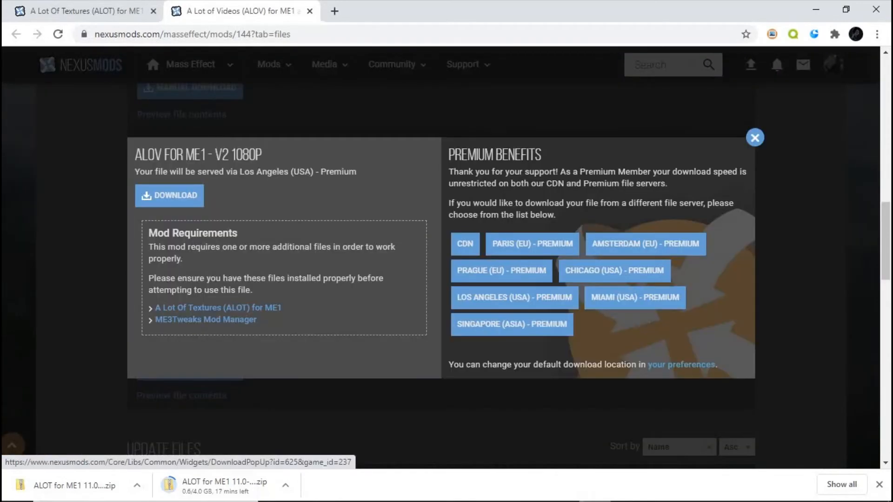
click(169, 195)
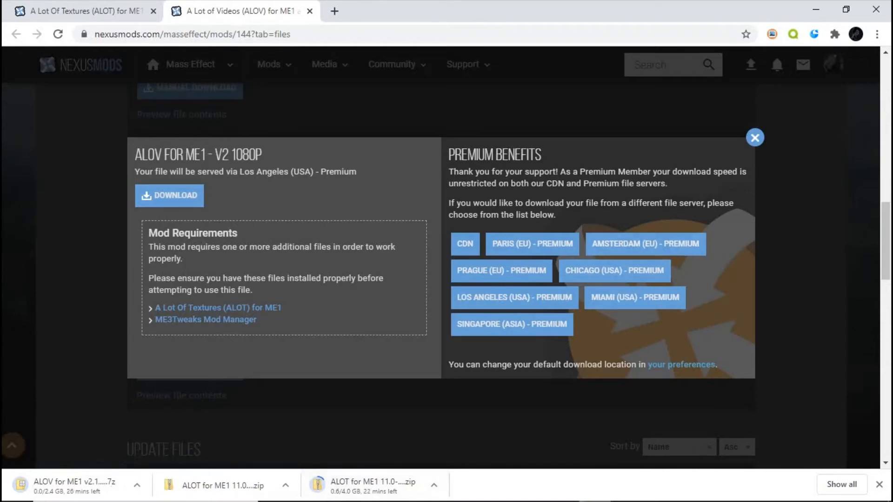
click(754, 138)
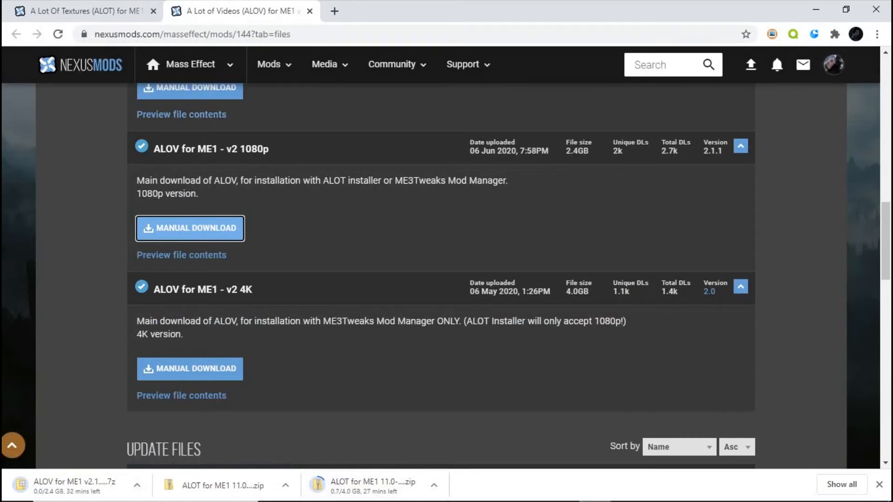
Switch to ALOT Installer, check the import status of its ME1 entries, and maximize its window
click(338, 489)
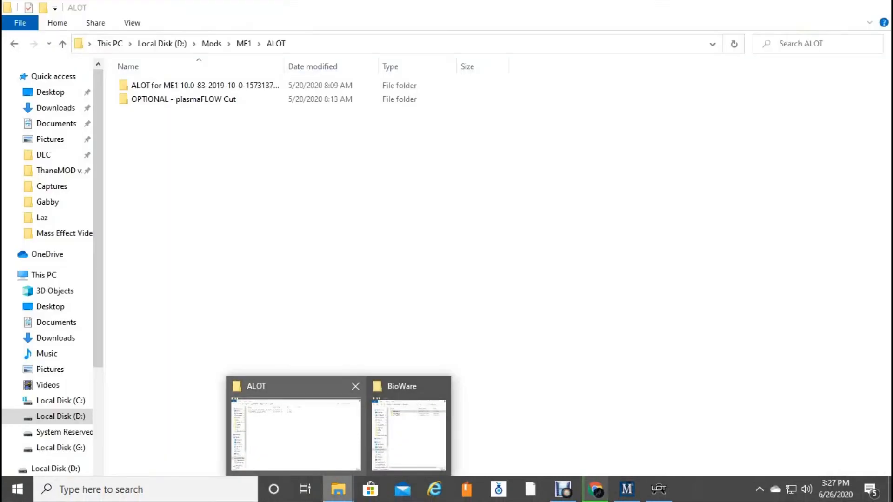
click(296, 433)
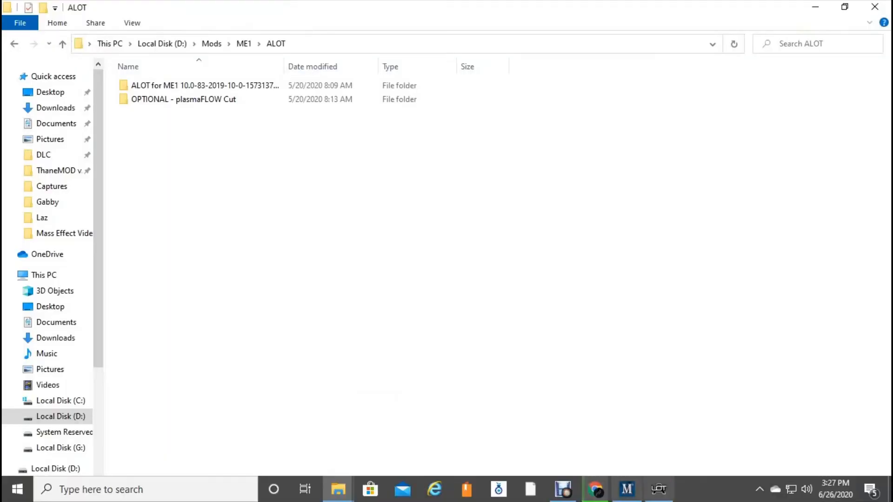
click(658, 489)
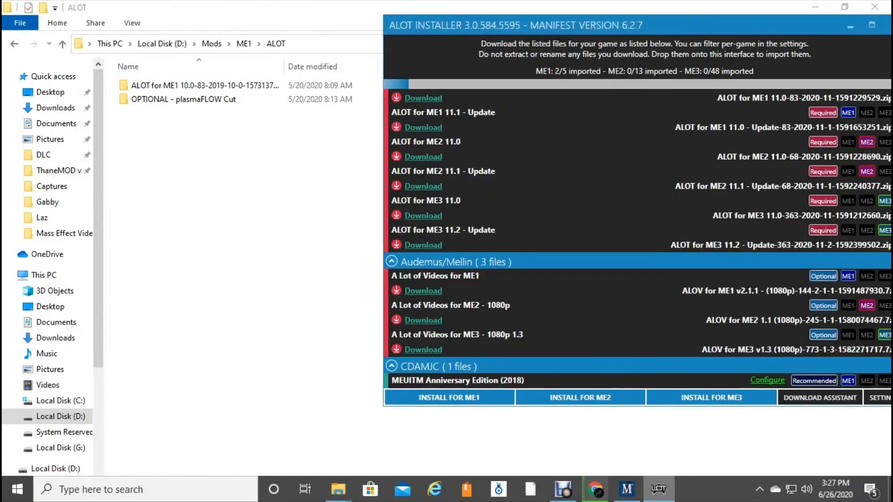
scroll(637, 214, down, 2)
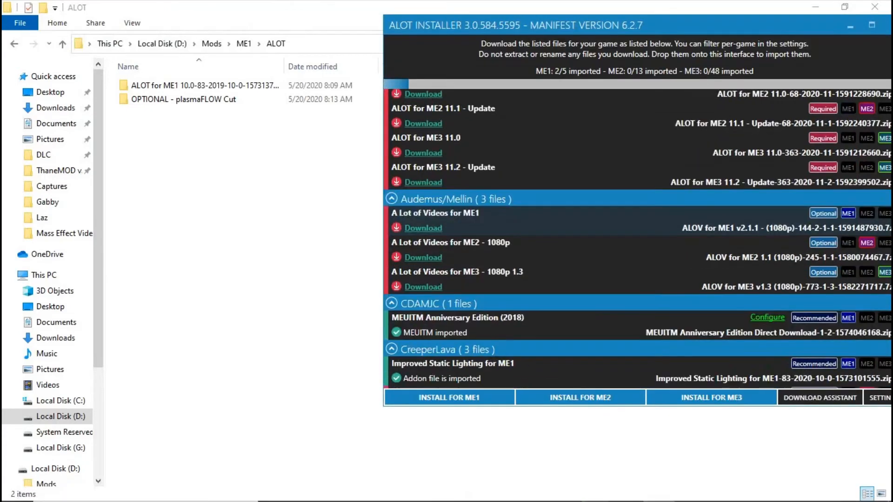
scroll(637, 237, down, 2)
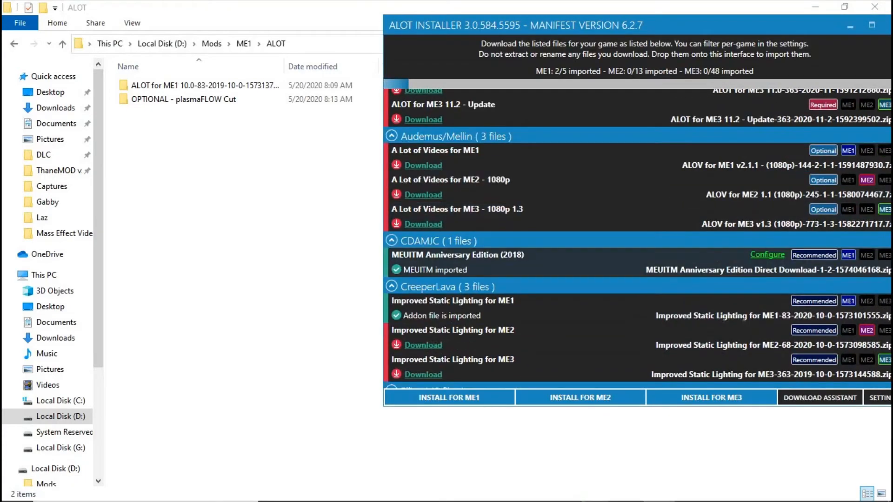
drag(668, 27, 609, 0)
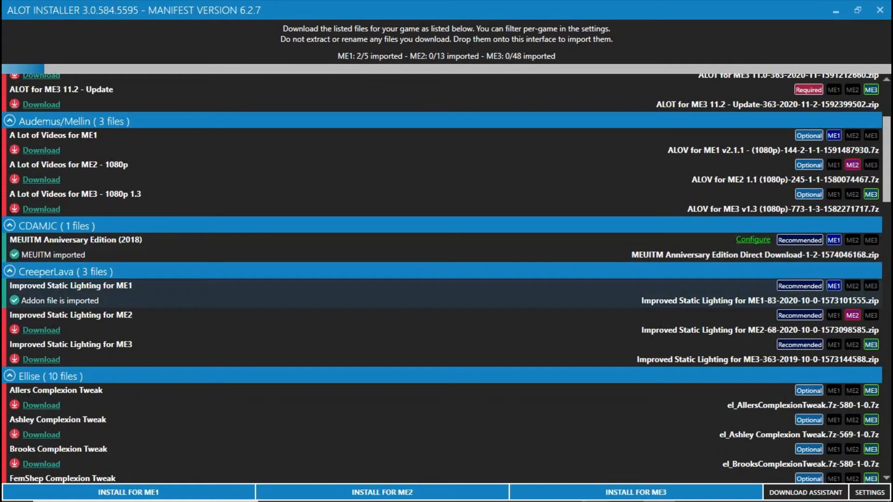
Review the rest of ALOT Installer's file list to its end for other ME1 entries, then restore and minimize the window
scroll(447, 298, down, 5)
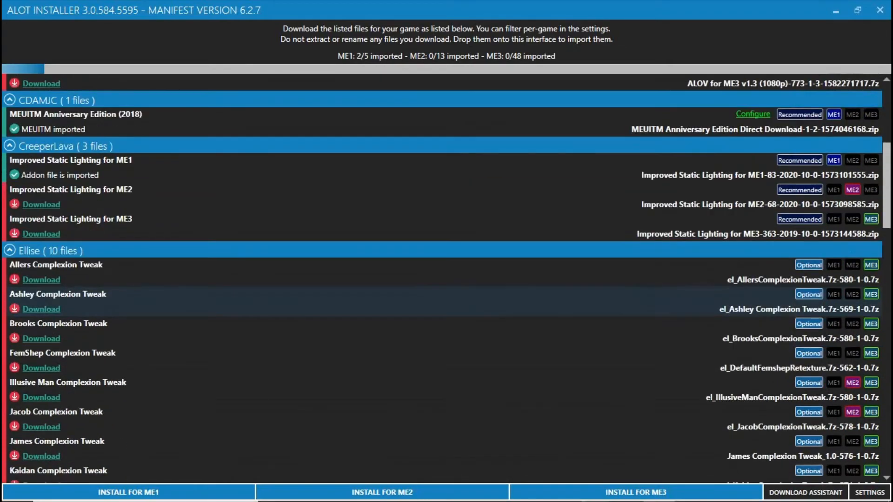
scroll(446, 279, down, 5)
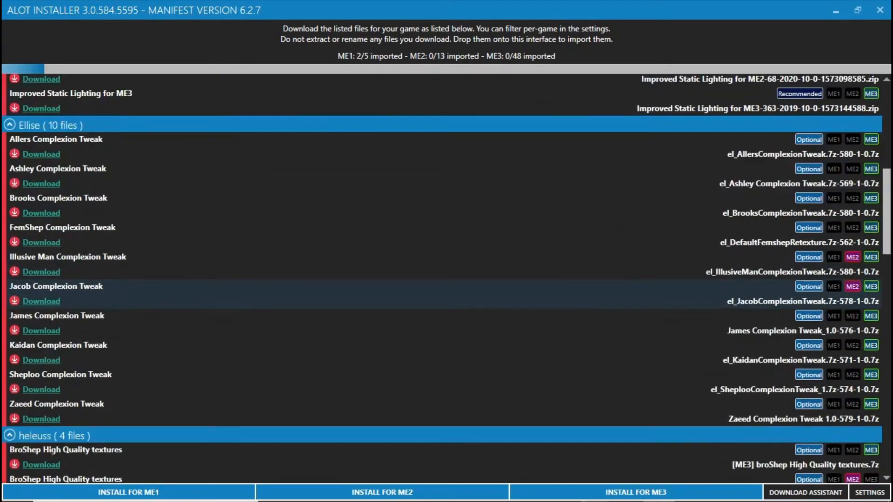
scroll(446, 177, down, 4)
scroll(446, 177, up, 4)
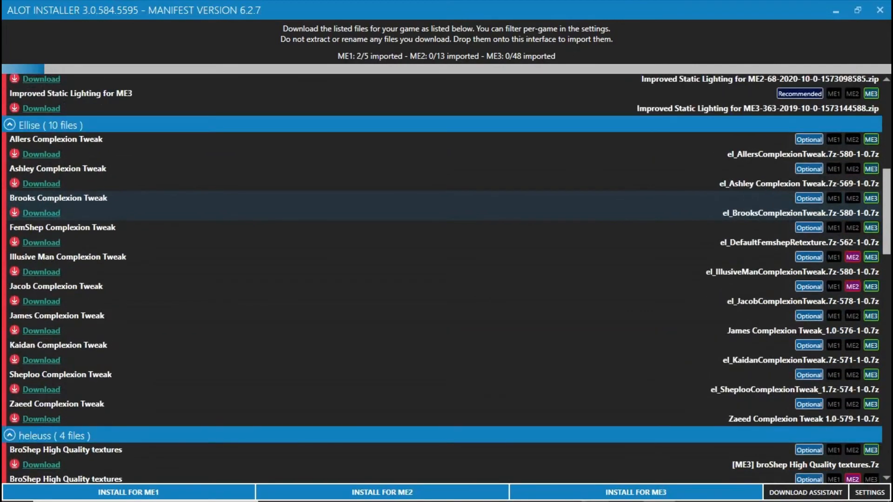
scroll(446, 177, down, 3)
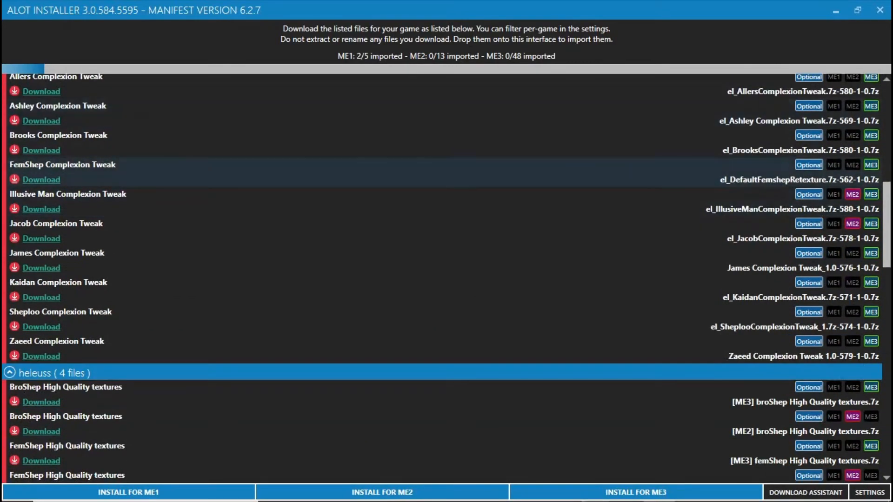
scroll(446, 250, down, 7)
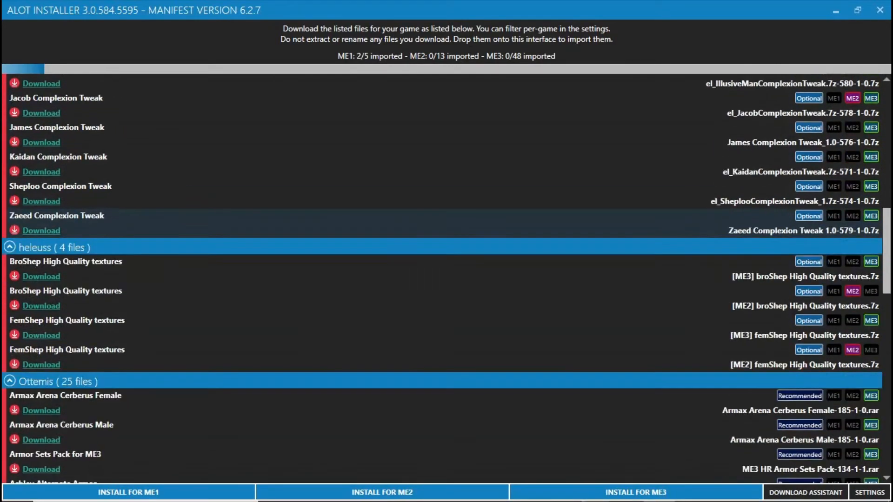
scroll(446, 244, down, 20)
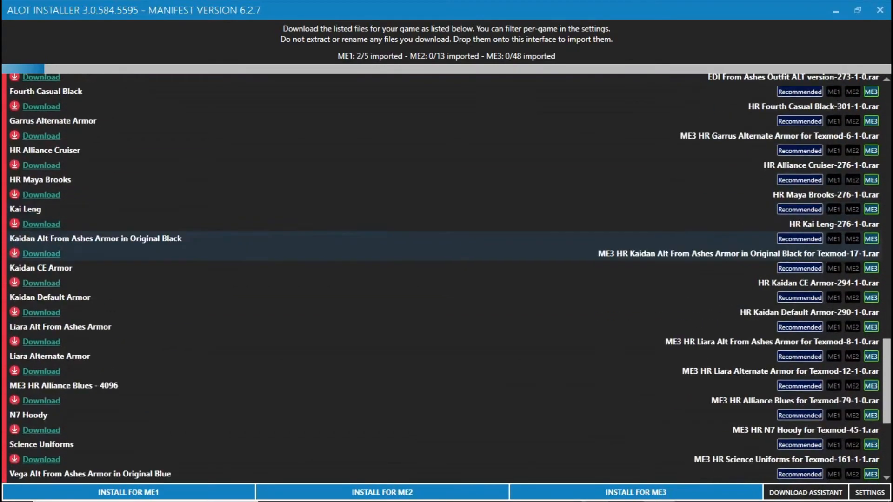
scroll(446, 242, down, 8)
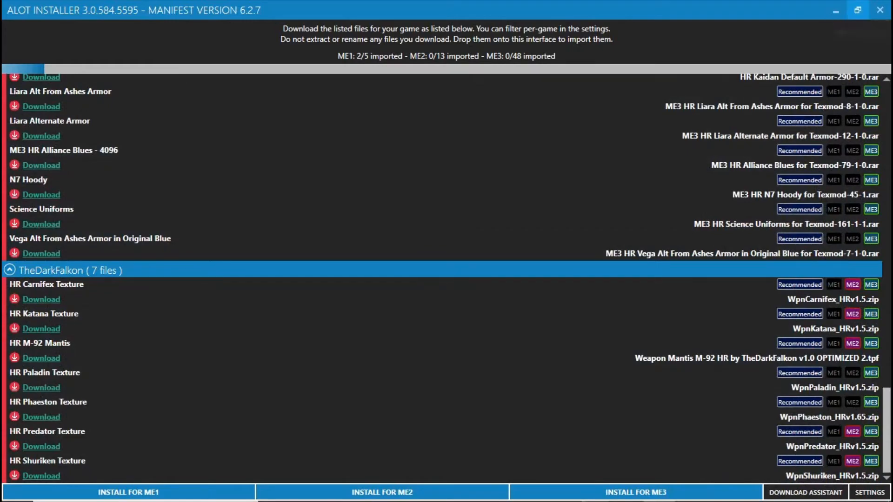
click(857, 11)
scroll(637, 200, down, 3)
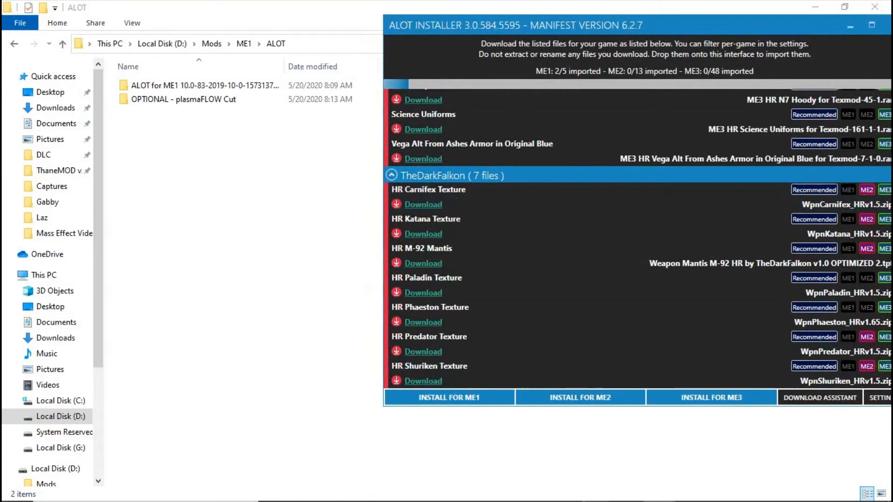
click(850, 26)
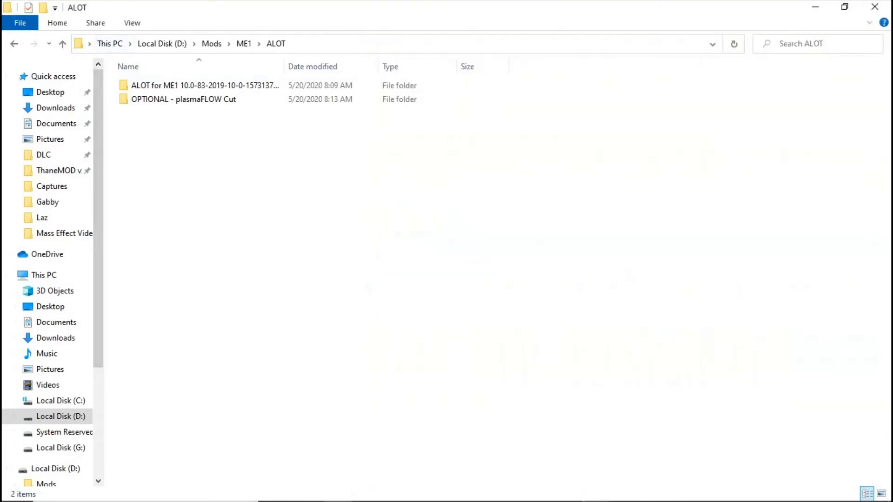
Move the downloaded ALOT for ME1 11.0 - Update zip from Downloads into the D: drive's Mods\ME1\ALOT folder
mouse_move(530, 501)
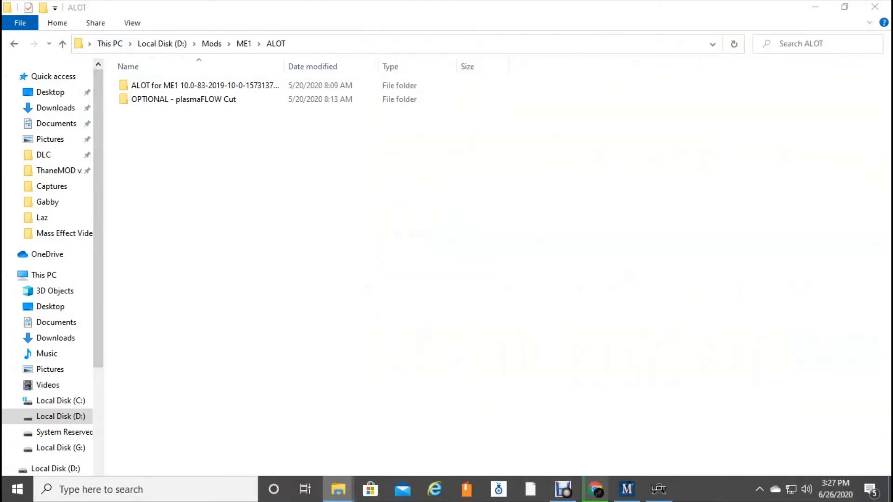
mouse_move(338, 489)
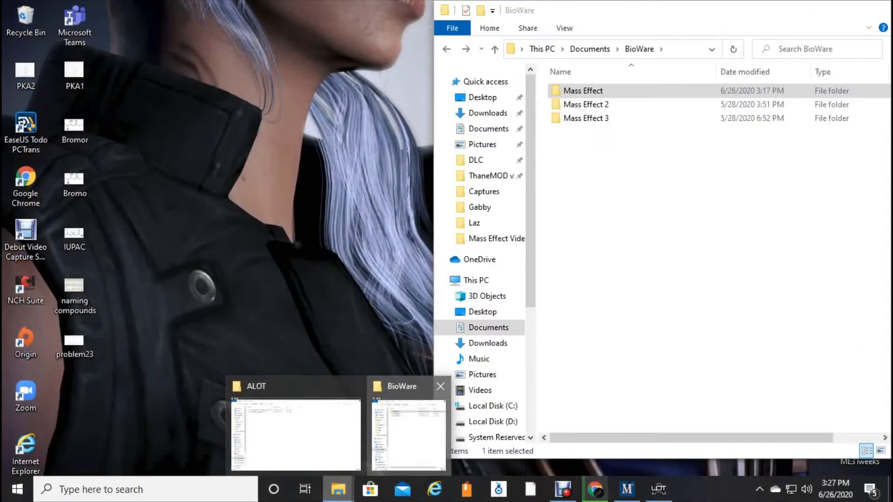
click(404, 425)
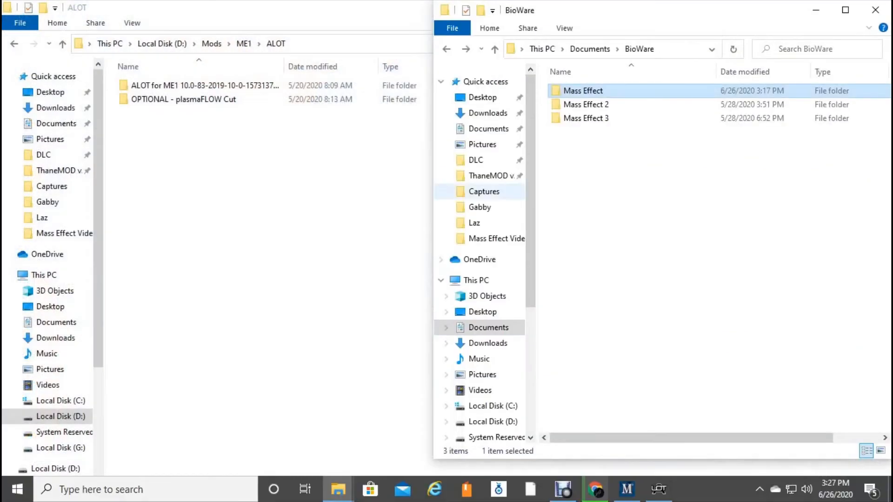
click(488, 113)
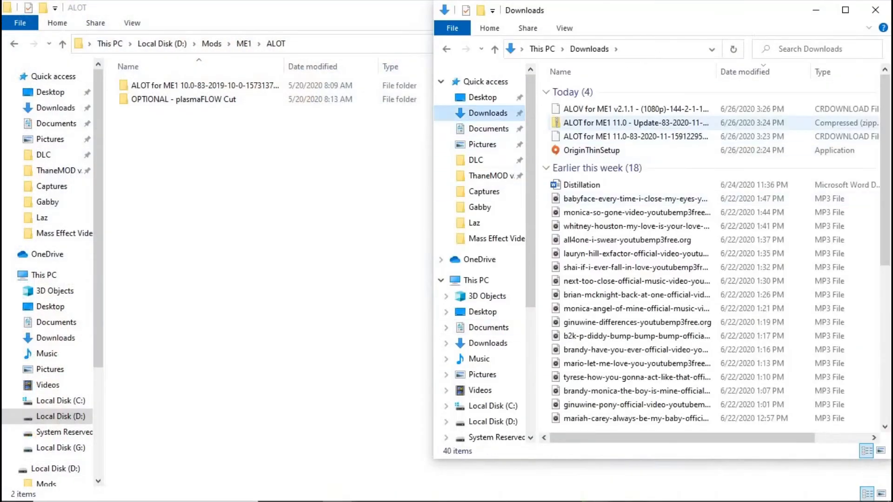
right_click(598, 126)
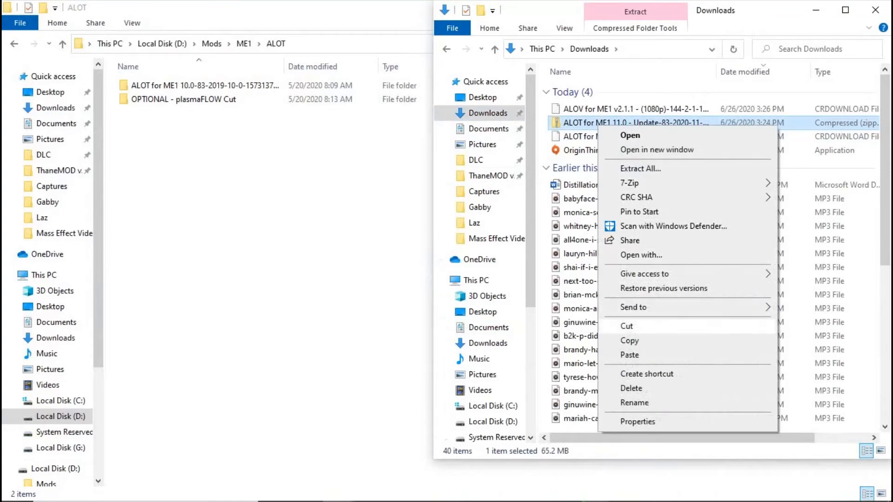
click(631, 329)
click(338, 489)
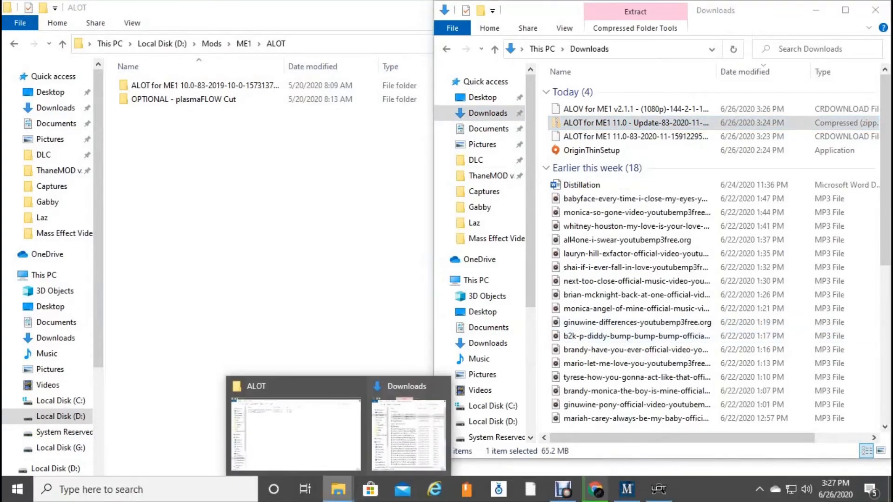
click(296, 433)
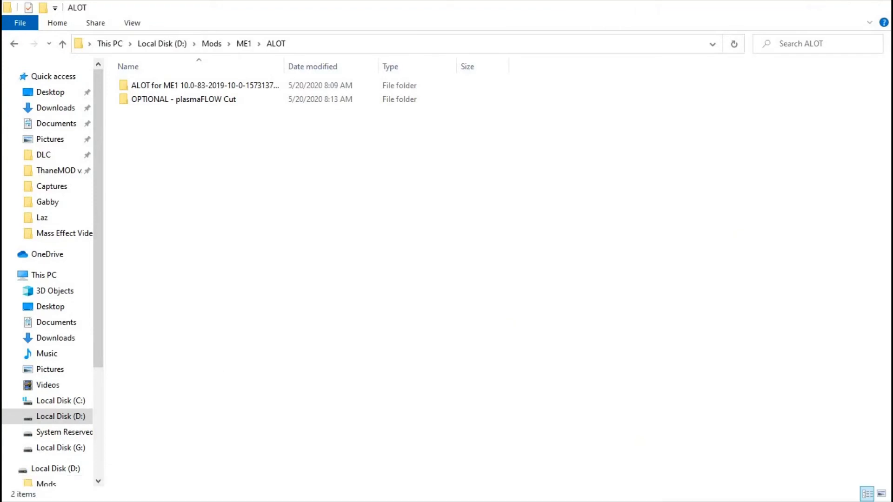
key(ctrl+v)
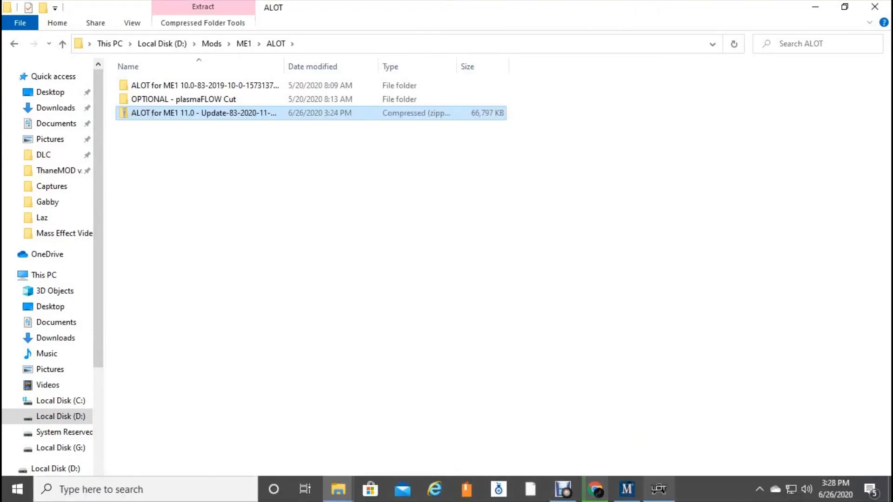
Import the ALOT for ME1 11.0 - Update zip from the ALOT folder into ALOT Installer
click(659, 489)
scroll(646, 196, up, 13)
scroll(637, 237, up, 15)
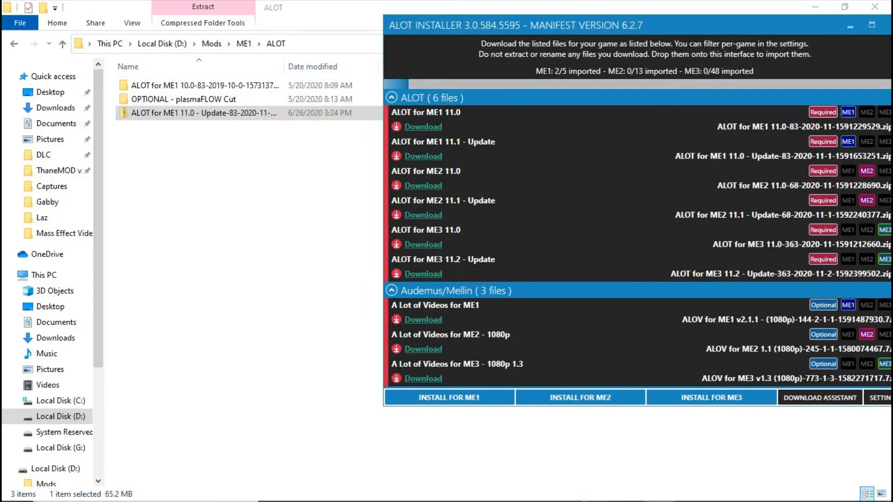
drag(203, 113, 576, 209)
click(745, 237)
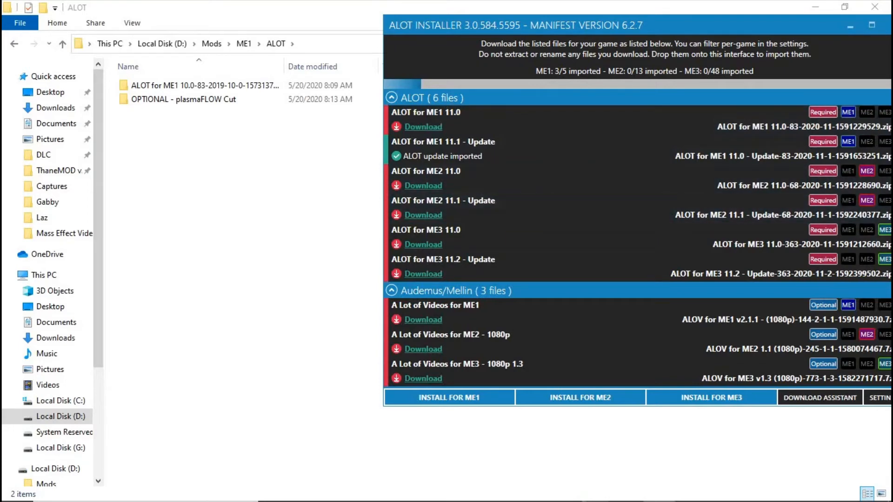
Return to File Explorer and open the Mods\ME1\Textures folder on the D: drive
click(14, 43)
click(14, 44)
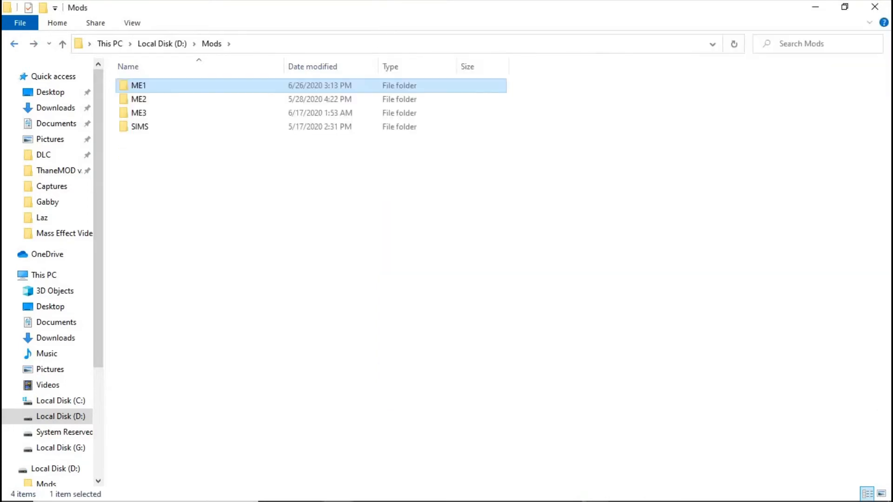
click(14, 44)
click(14, 44)
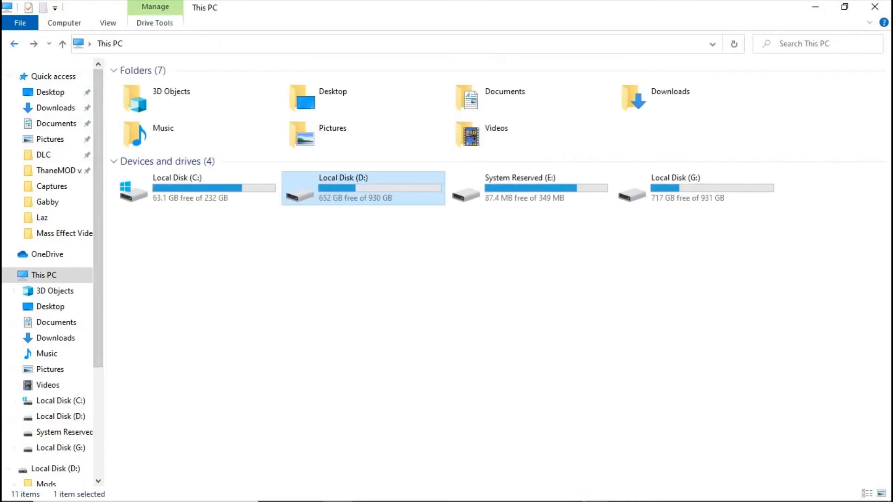
double_click(353, 188)
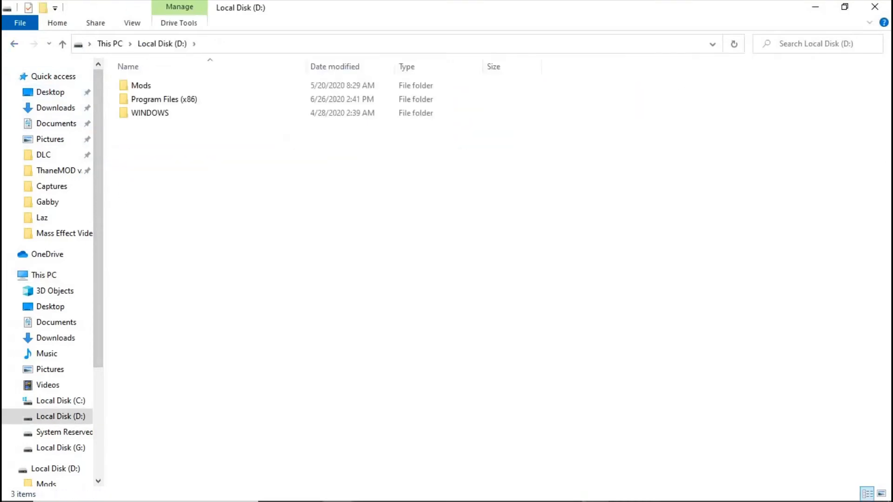
double_click(140, 85)
double_click(139, 86)
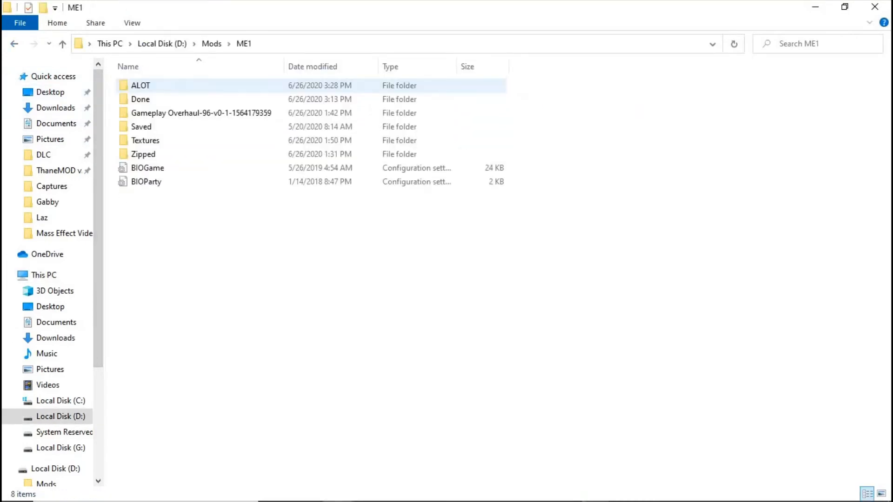
double_click(140, 140)
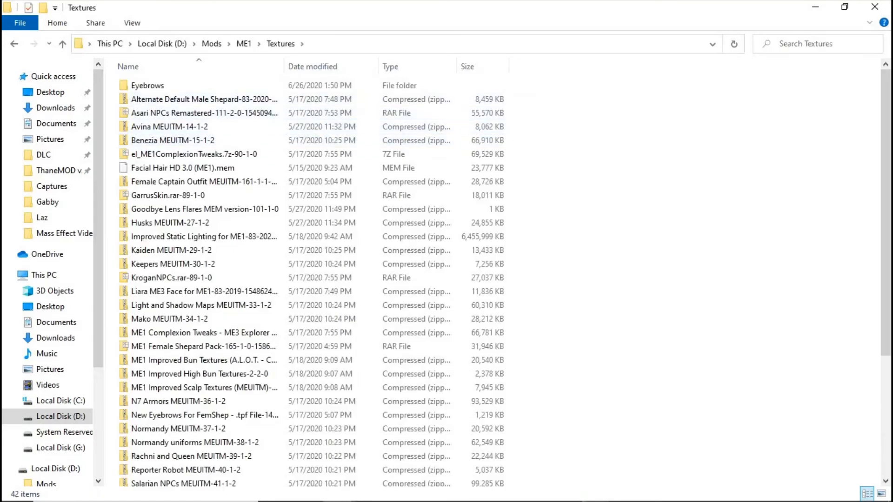
Check the contents of the Eyebrows subfolder and return to the Textures folder
click(153, 86)
double_click(154, 86)
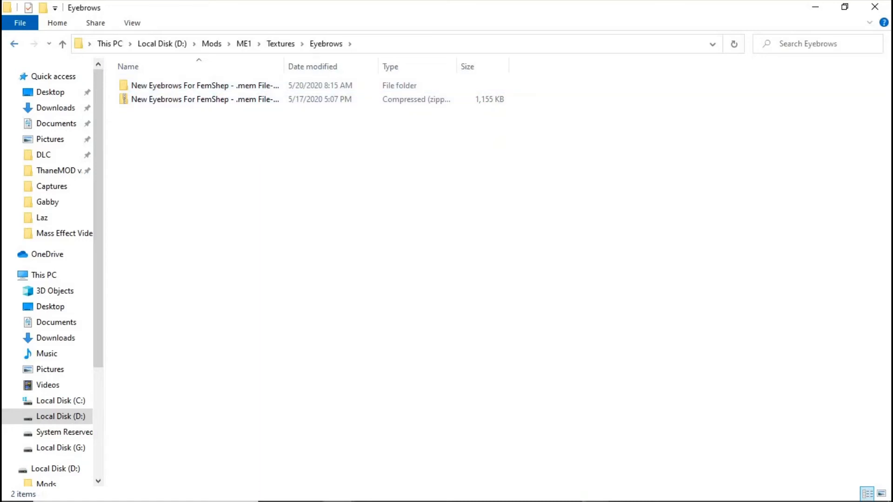
click(14, 44)
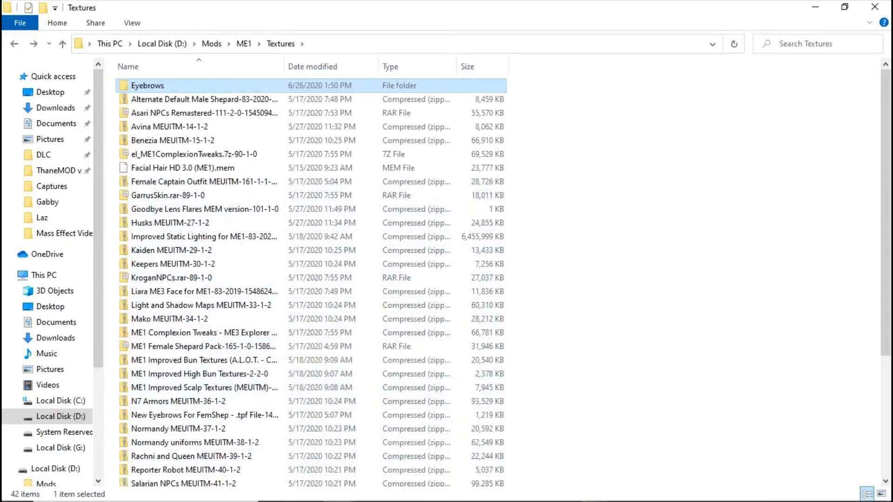
Switch to ALOT Installer and review its file list down to the TheDarkFalkon group for ME1 entries
click(658, 491)
scroll(637, 238, down, 10)
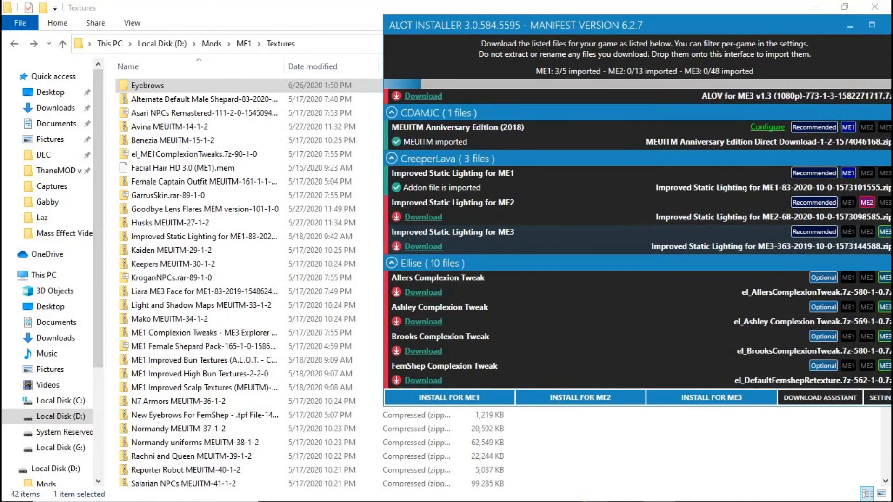
scroll(637, 238, up, 2)
scroll(637, 239, down, 5)
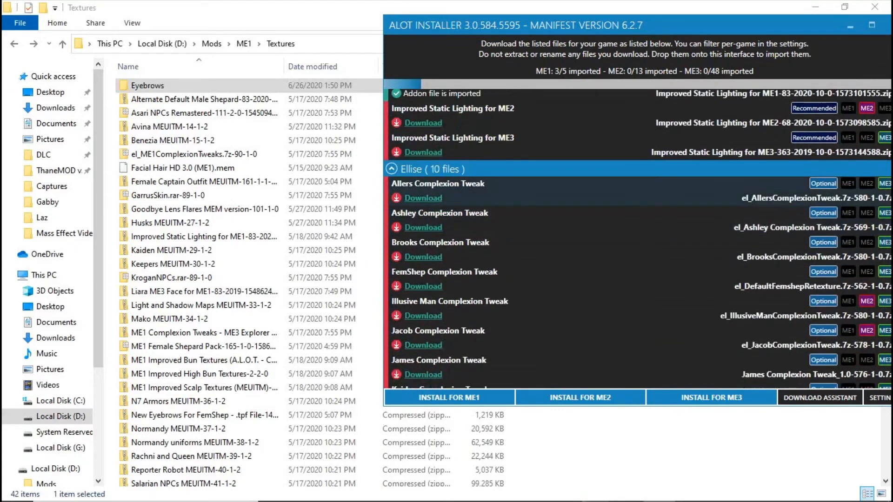
scroll(637, 238, down, 10)
scroll(637, 238, down, 3)
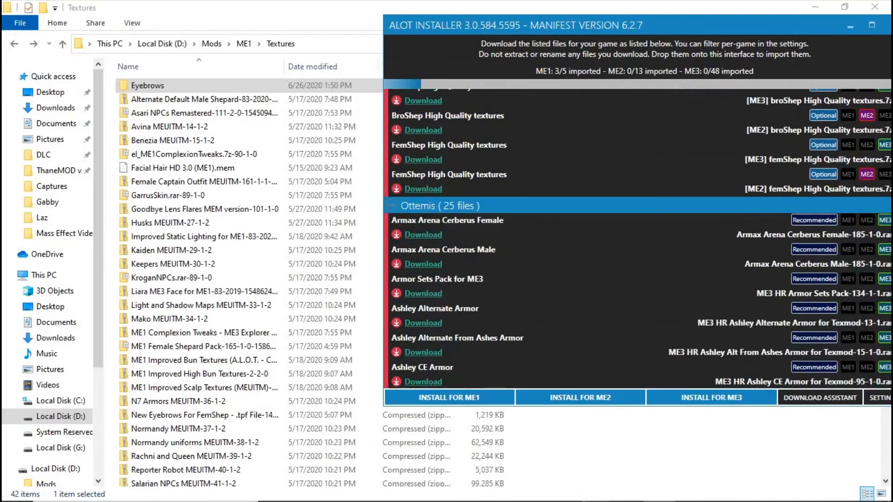
scroll(637, 214, up, 1)
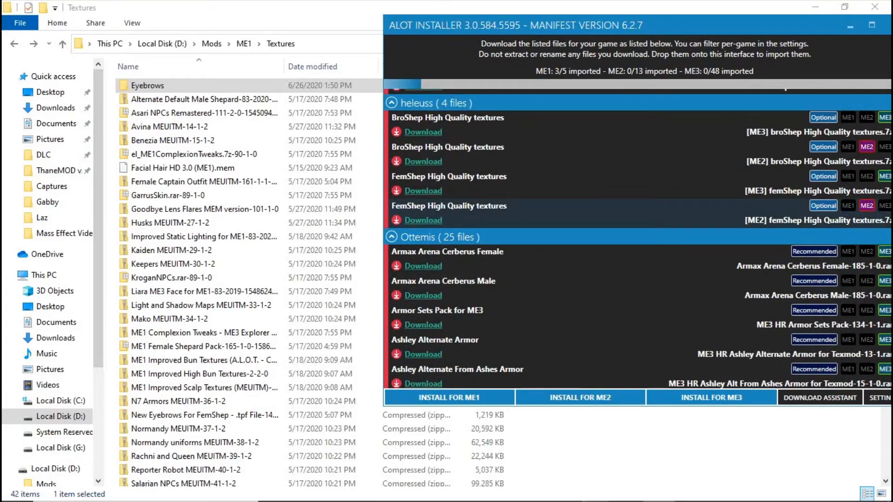
scroll(637, 239, down, 20)
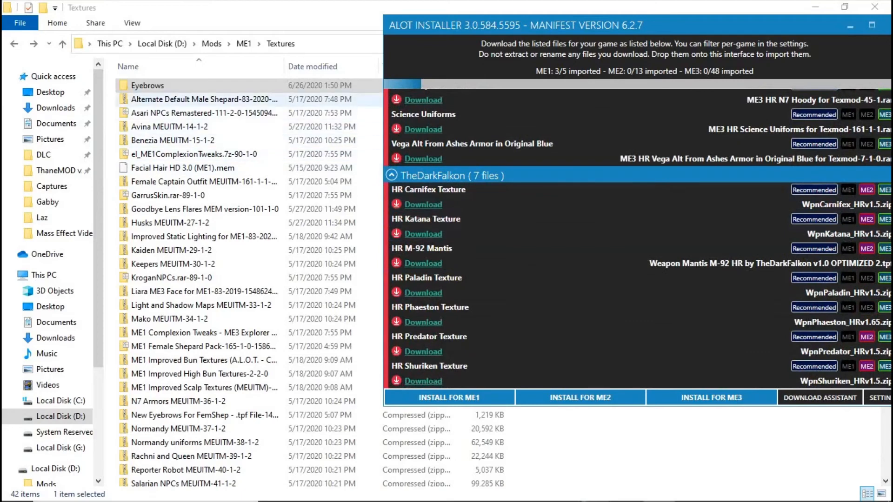
Place a smaller Textures window beside ALOT Installer and import the archives from Alternate Default Male Shepard through el_ME1ComplexionTweaks as Mass Effect 1 files
click(205, 100)
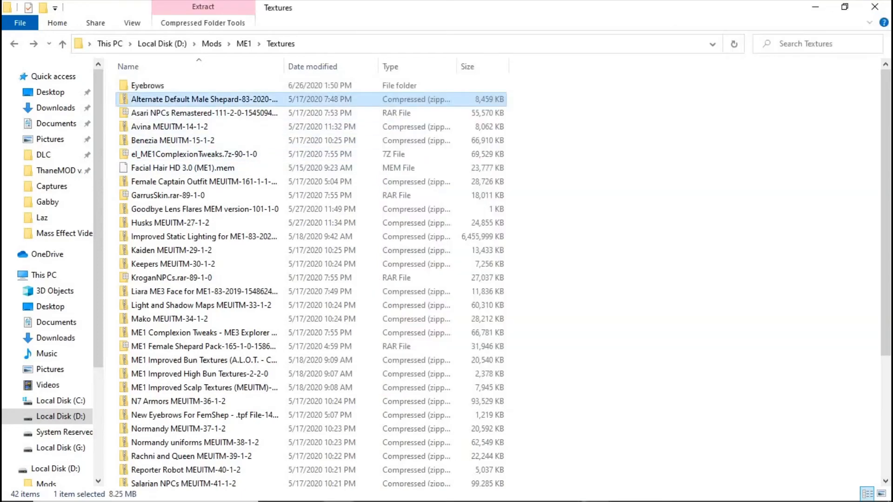
mouse_move(563, 491)
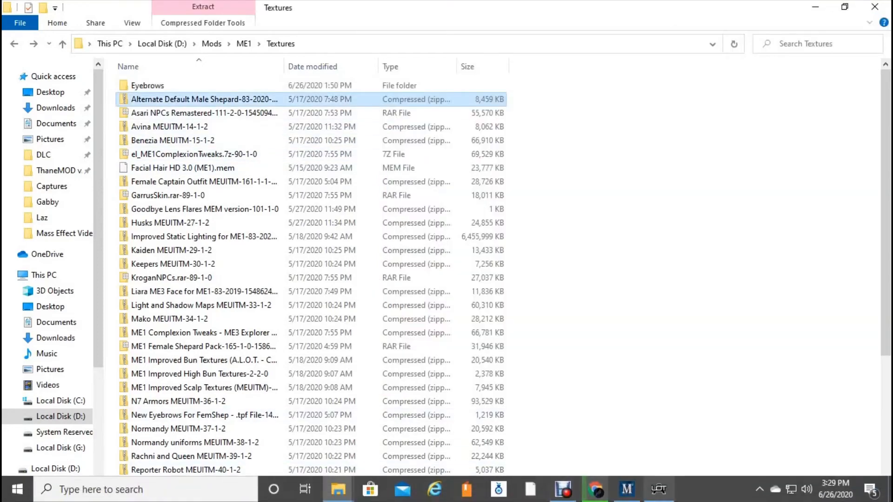
click(658, 489)
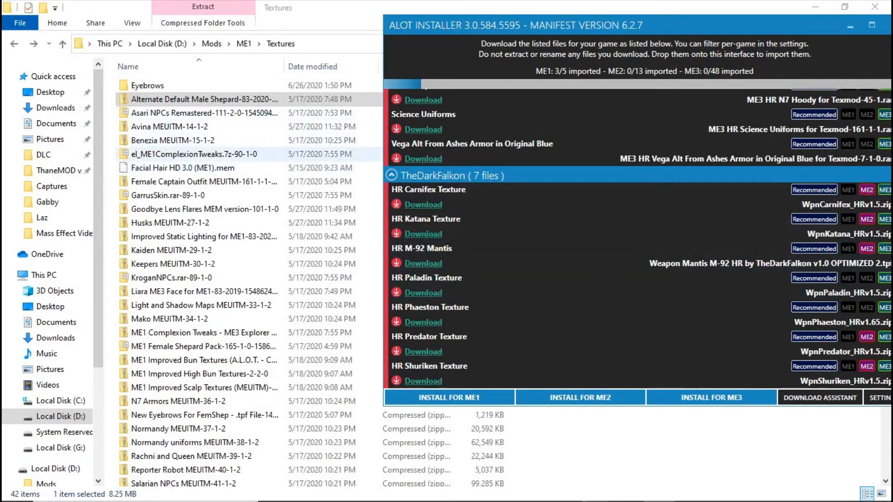
shift+click(195, 155)
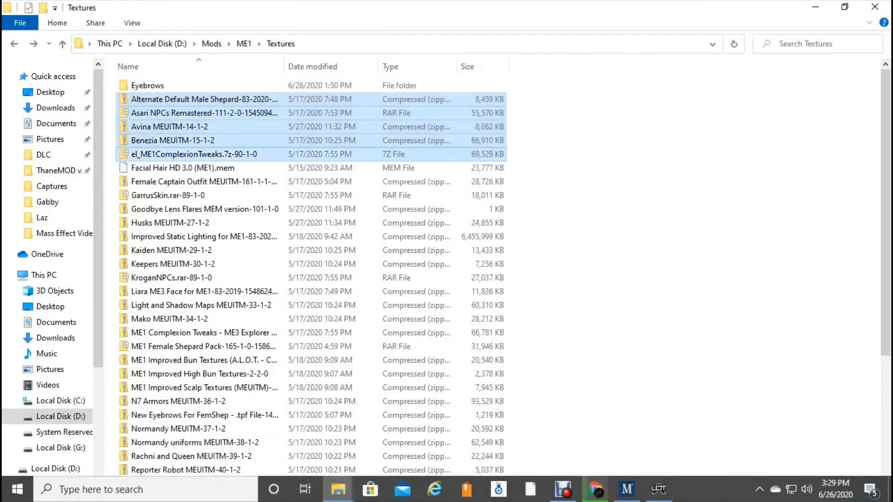
click(844, 6)
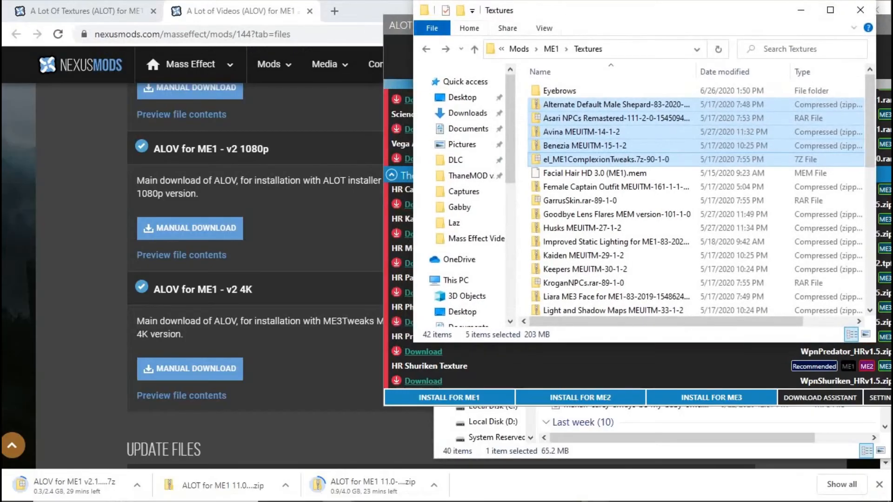
drag(655, 15, 1, 2)
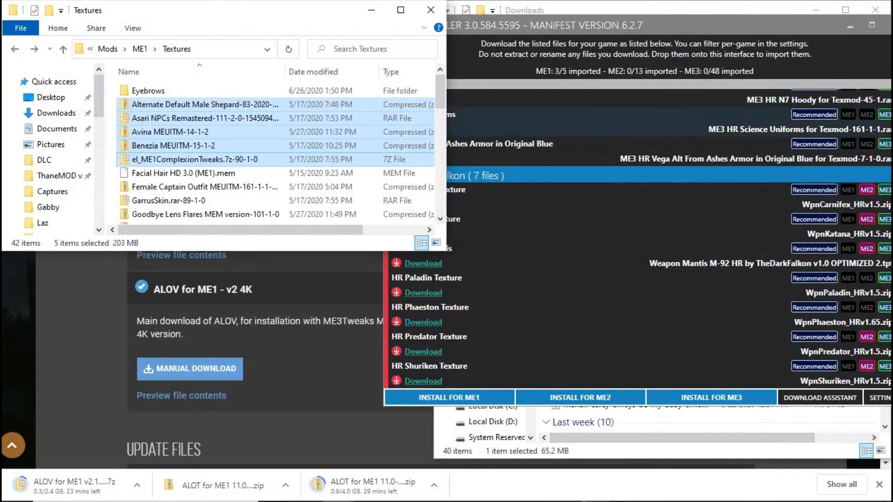
drag(200, 105, 432, 154)
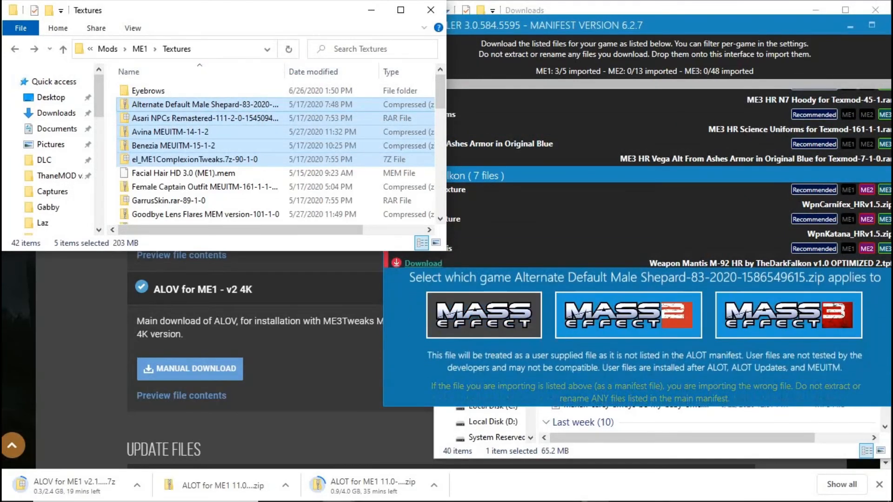
click(484, 320)
click(484, 320)
click(484, 320)
click(484, 320)
Make the Textures window taller and import Facial Hair HD 3.0 (ME1).mem into ALOT Installer as a Mass Effect 1 file
drag(261, 250, 260, 396)
drag(209, 174, 535, 261)
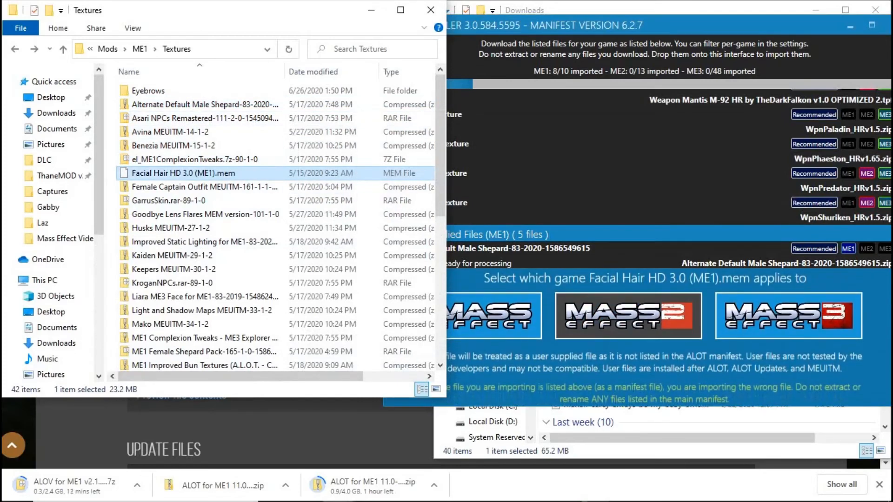
click(502, 315)
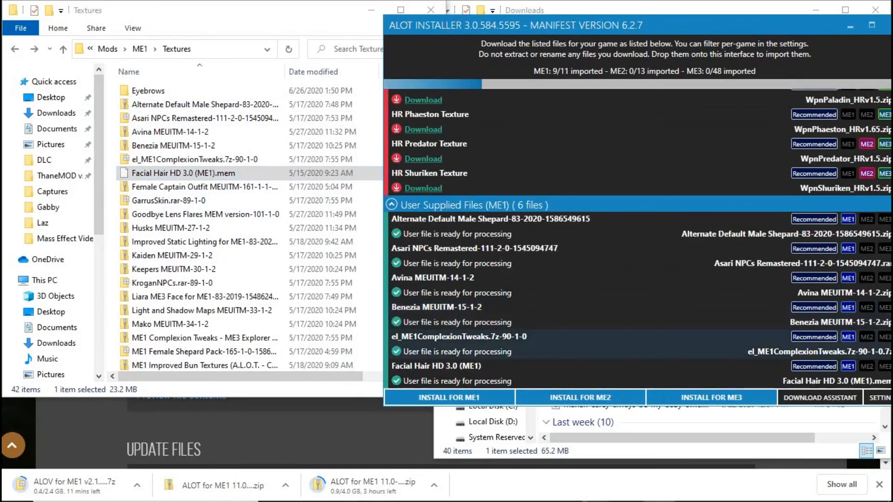
Import the eight archives from Female Captain Outfit MEUITM through KroganNPCs into ALOT Installer, assigning each to Mass Effect 1
click(204, 186)
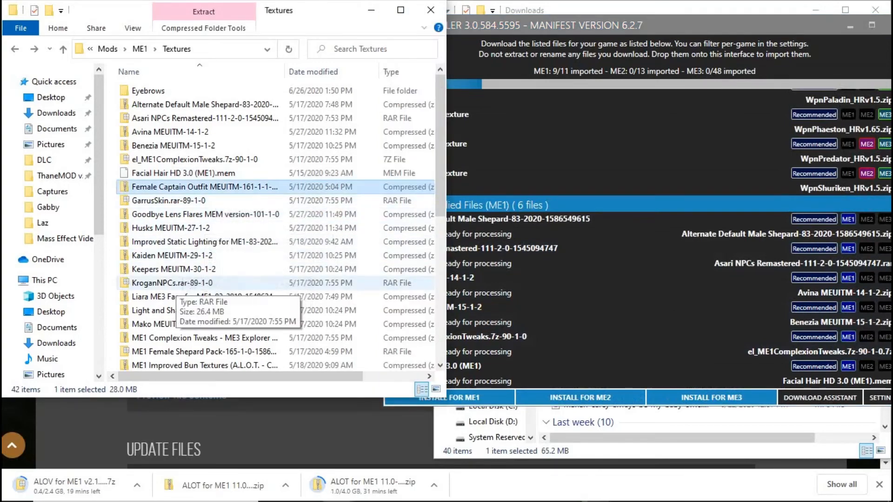
shift+click(172, 283)
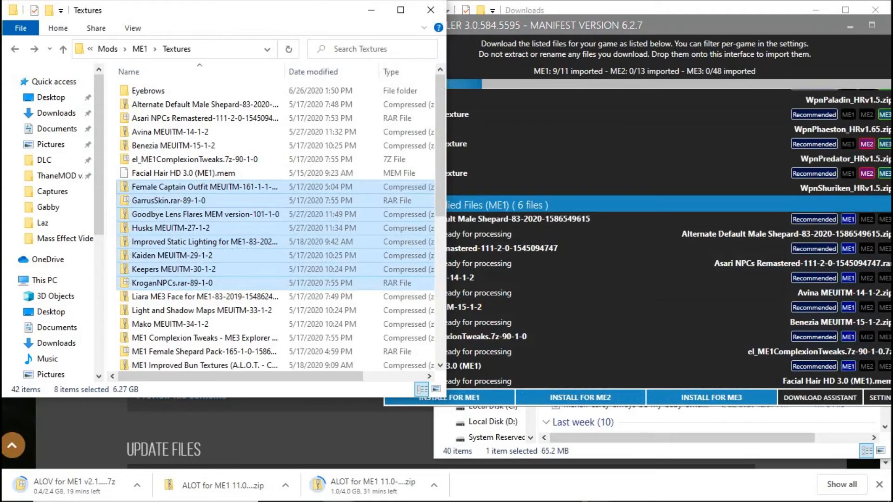
drag(195, 214, 568, 269)
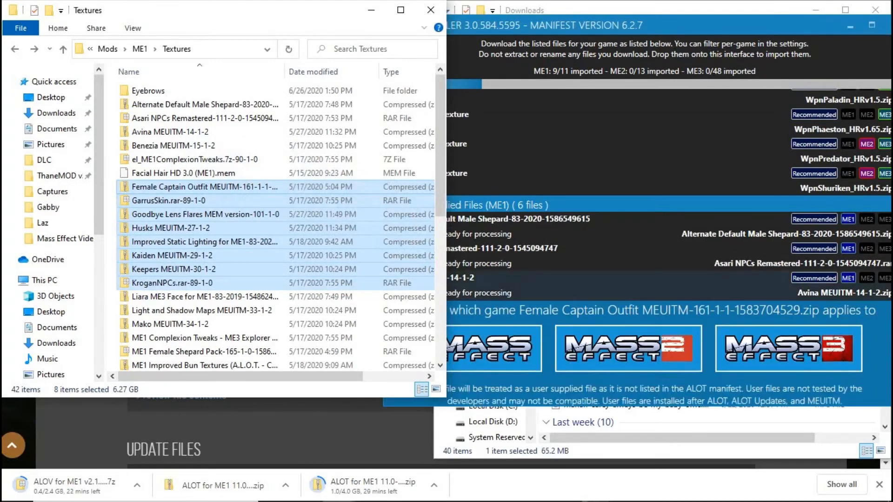
click(497, 315)
click(497, 315)
click(497, 315)
click(497, 315)
click(496, 315)
click(496, 315)
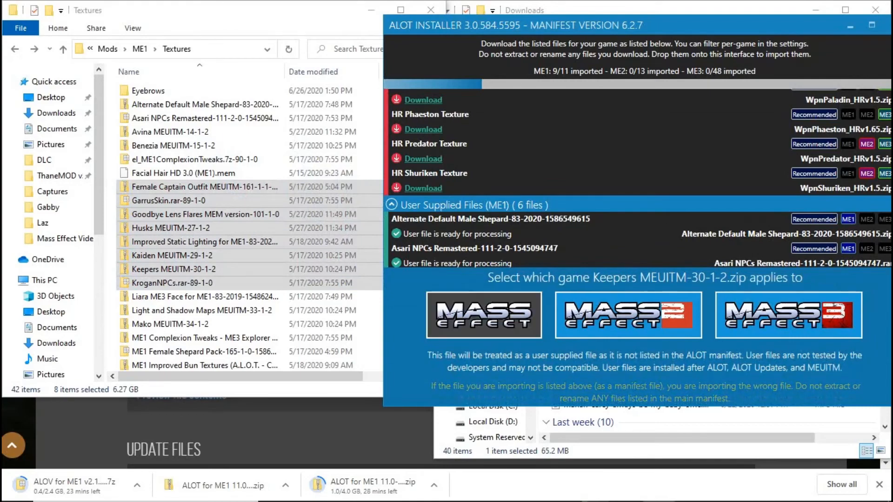
click(496, 315)
click(497, 315)
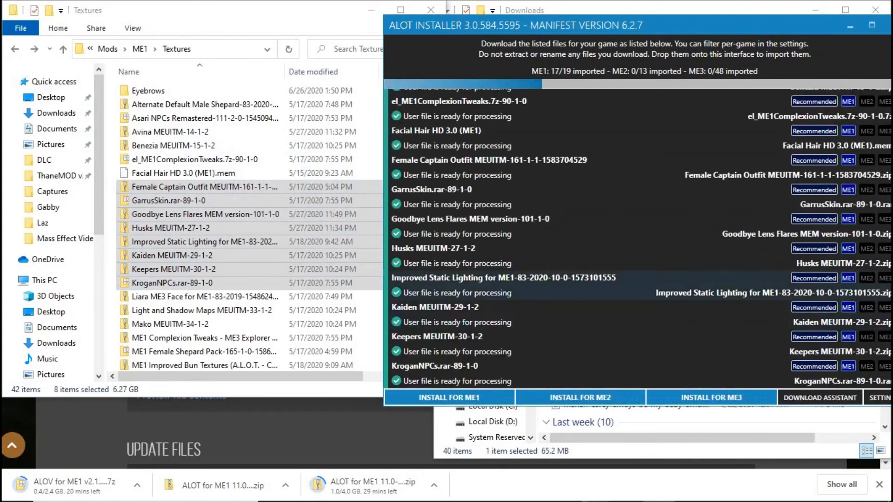
Import the ten archives from Liara ME3 Face through New Eyebrows For FemShep - .tpf into ALOT Installer, assigning each to Mass Effect 1
click(205, 296)
scroll(205, 253, down, 3)
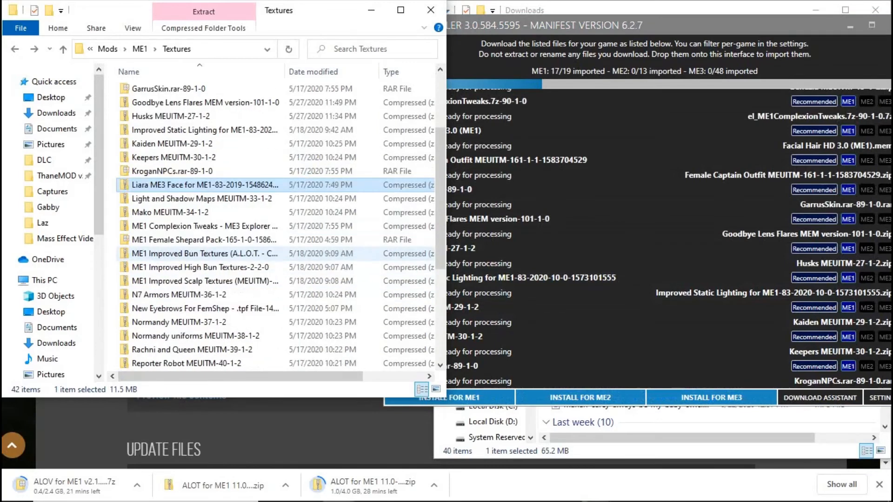
scroll(205, 254, down, 1)
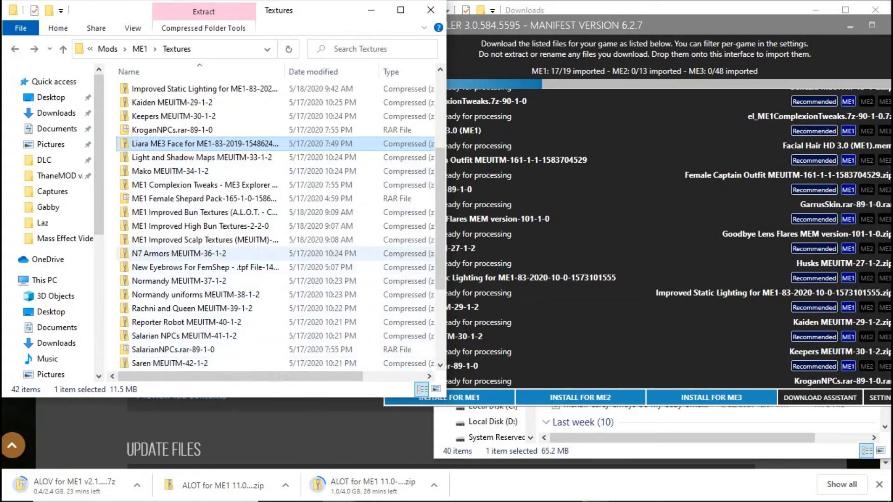
shift+click(200, 267)
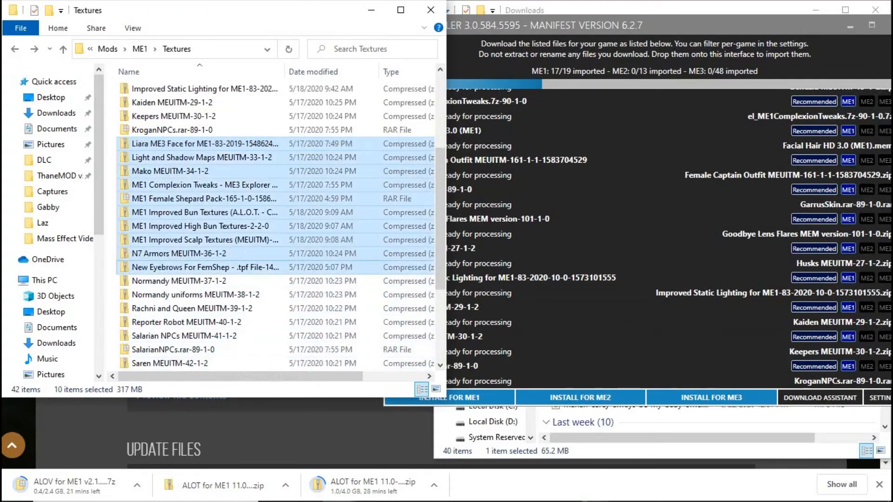
drag(200, 267, 590, 256)
click(493, 315)
click(484, 315)
click(483, 316)
click(484, 315)
click(483, 315)
click(483, 315)
click(483, 316)
click(483, 315)
click(484, 315)
click(483, 315)
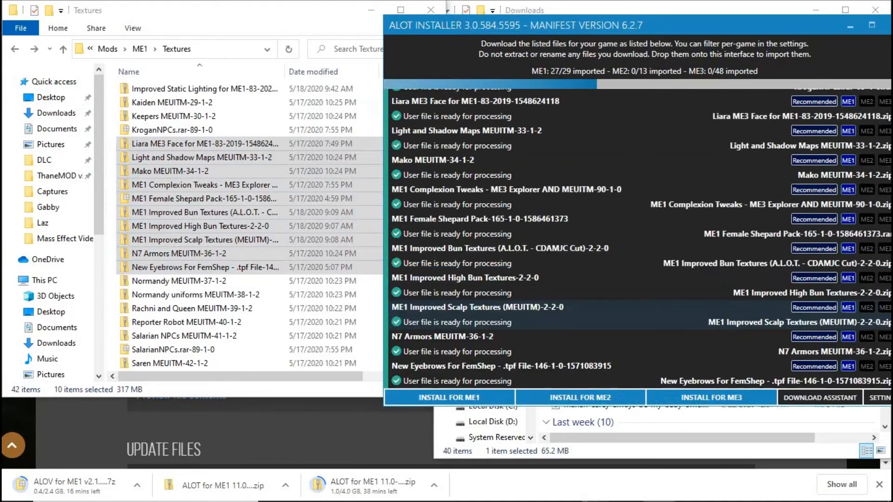
Import the nine archives from Normandy MEUITM through Sovereign MEUITM into ALOT Installer, assigning each to Mass Effect 1
click(179, 281)
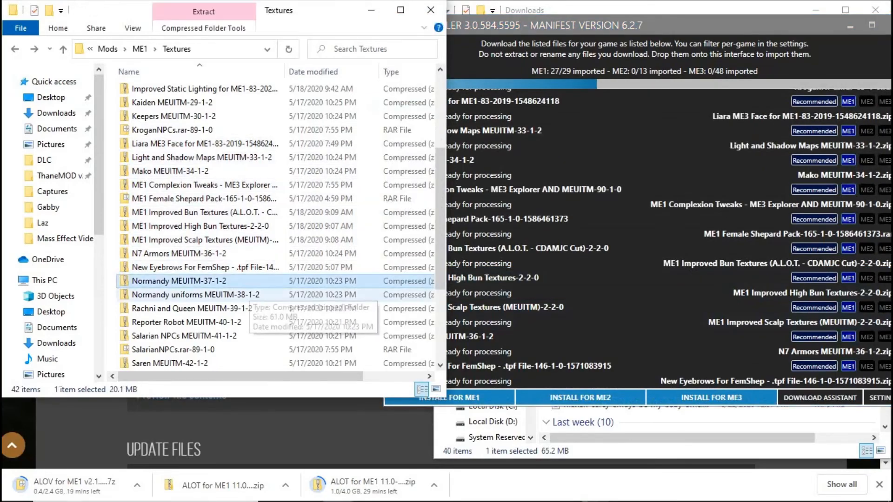
scroll(179, 281, down, 3)
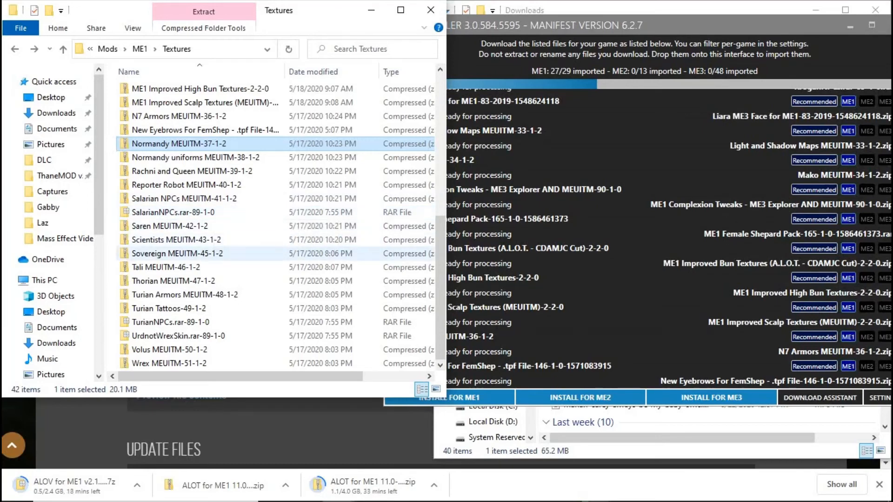
shift+click(205, 253)
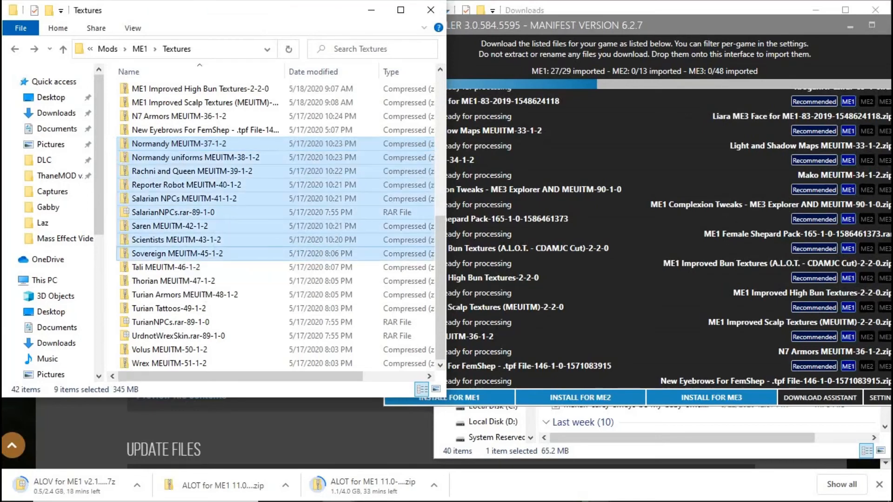
drag(215, 173, 488, 200)
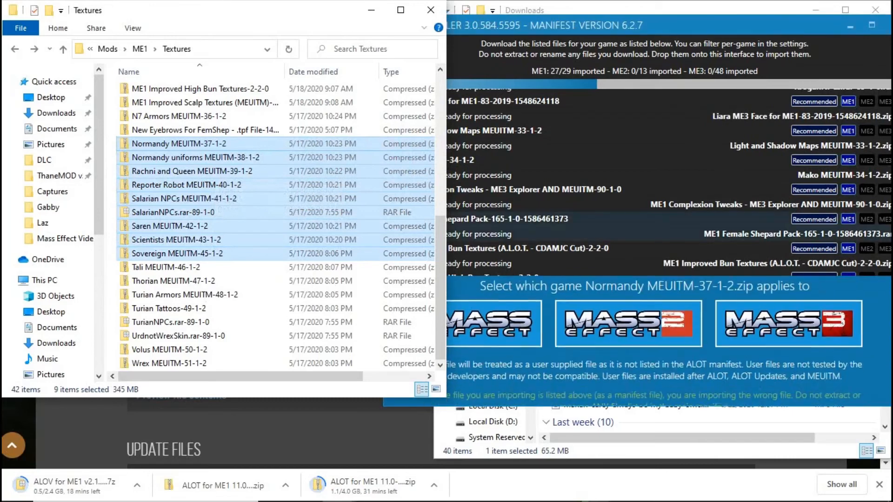
click(483, 315)
click(484, 315)
click(483, 315)
click(484, 315)
click(484, 315)
click(484, 315)
click(483, 315)
click(484, 316)
click(483, 315)
click(484, 315)
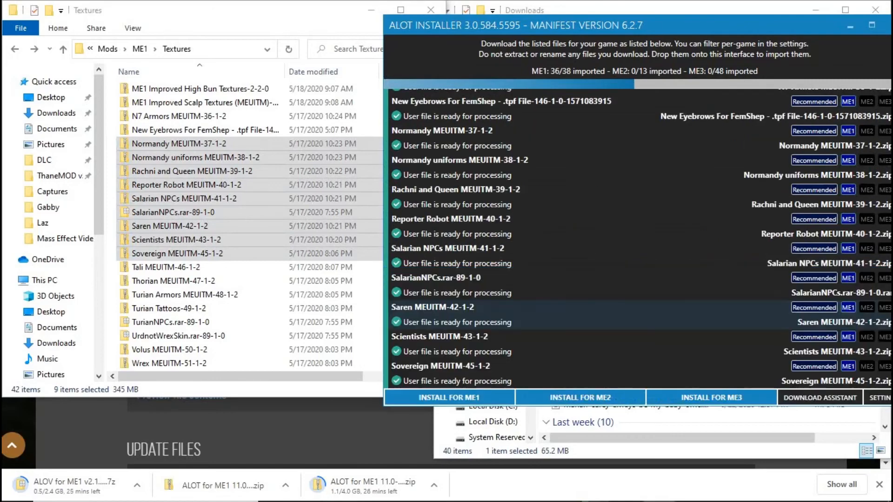
Import the eight archives from Tali MEUITM through Wrex MEUITM into ALOT Installer, assigning each to Mass Effect 1
click(186, 268)
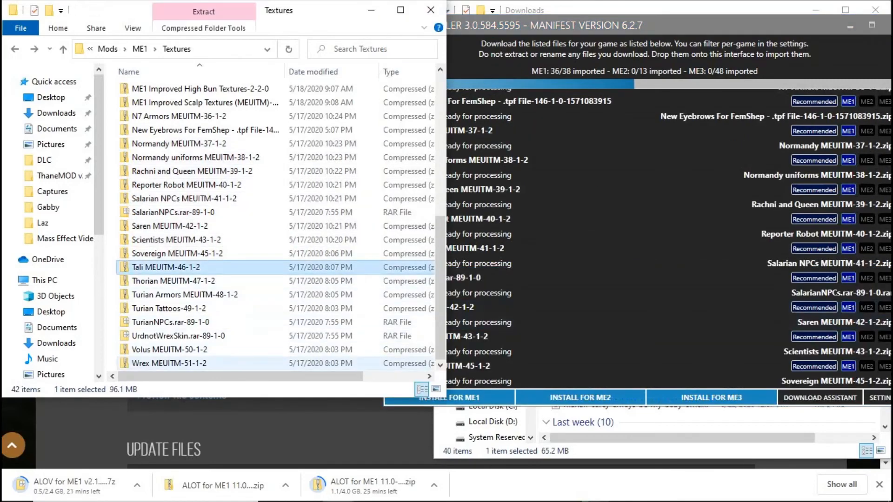
shift+click(186, 363)
drag(261, 268, 558, 242)
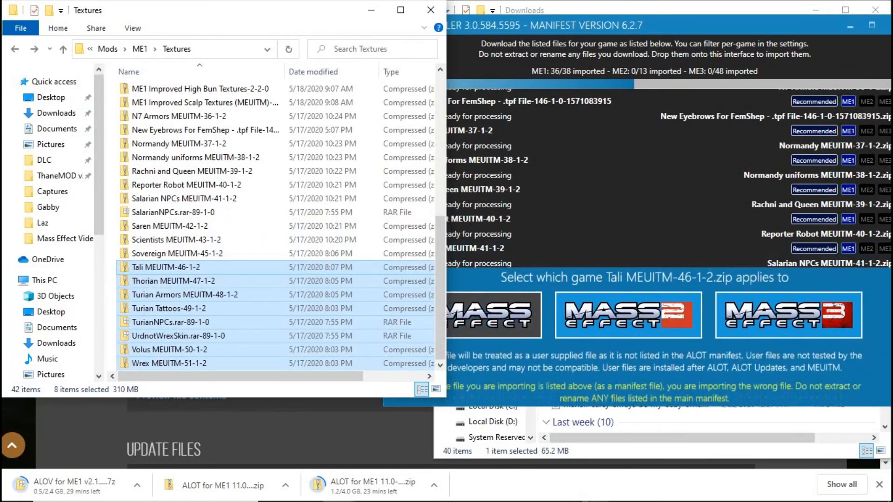
click(484, 316)
click(483, 315)
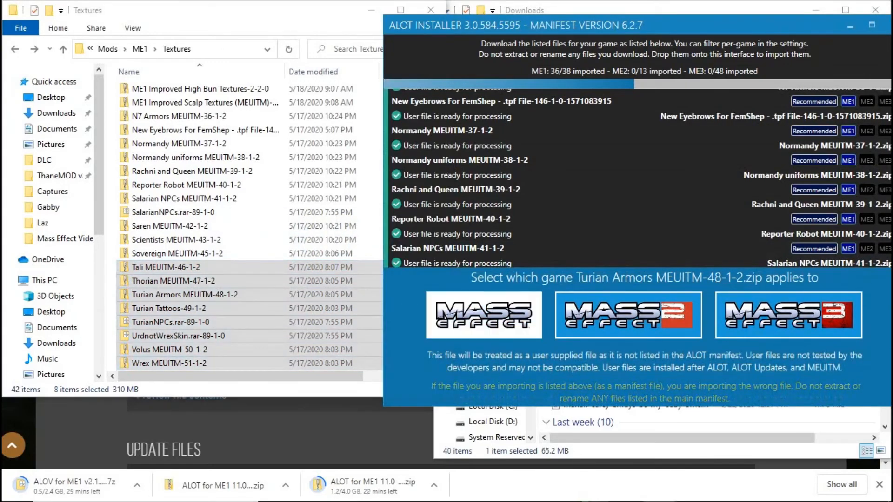
click(483, 315)
click(484, 316)
click(484, 315)
click(483, 315)
click(484, 315)
click(484, 315)
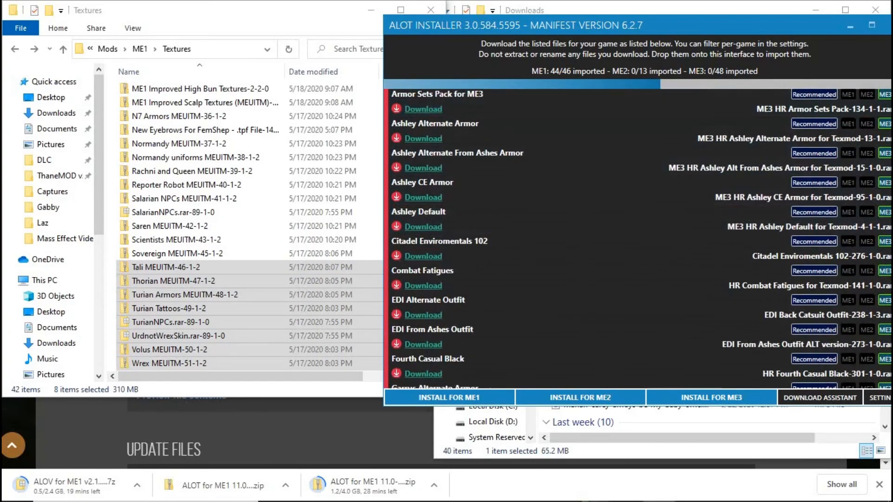
Minimize the Textures window and reposition the ALOT Installer window over the browser
click(370, 10)
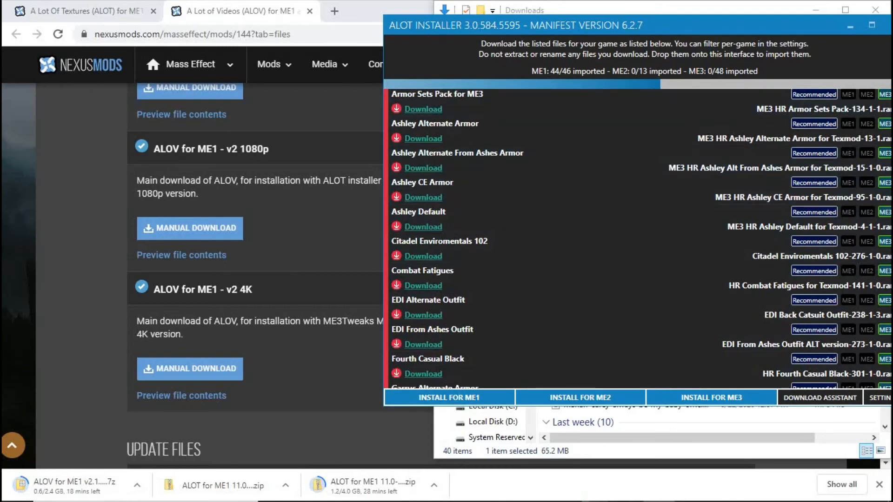
drag(726, 25, 562, 15)
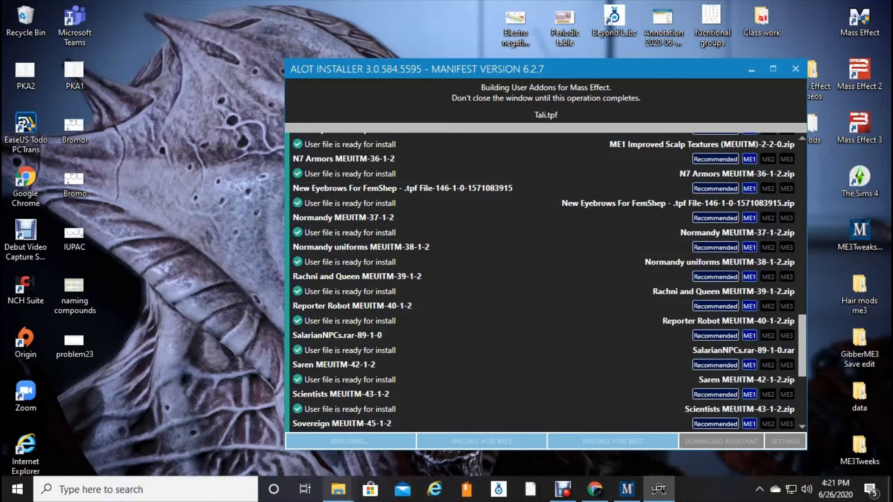
Bring up the ME1 ALOT folder window and review the files staged in ALOT Installer, starting from the ALOT group
click(338, 489)
click(267, 435)
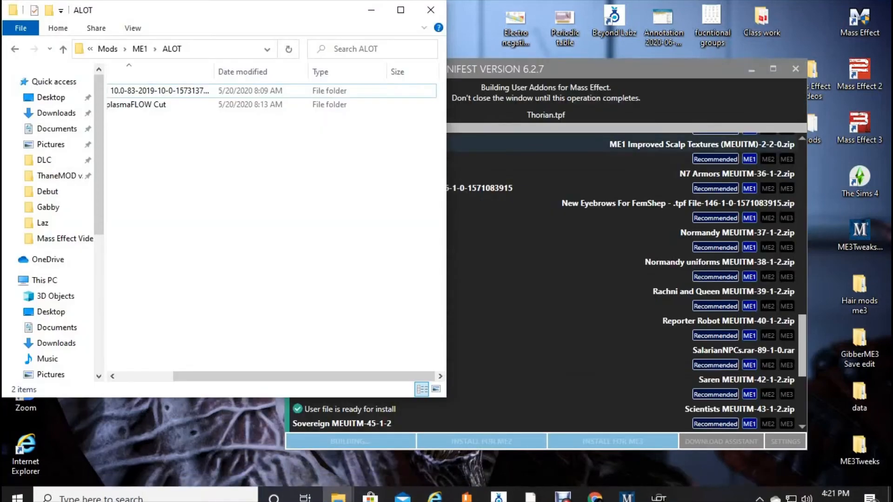
mouse_move(676, 70)
mouse_down()
mouse_move(779, 88)
mouse_move(666, 75)
mouse_up()
drag(797, 333, 799, 161)
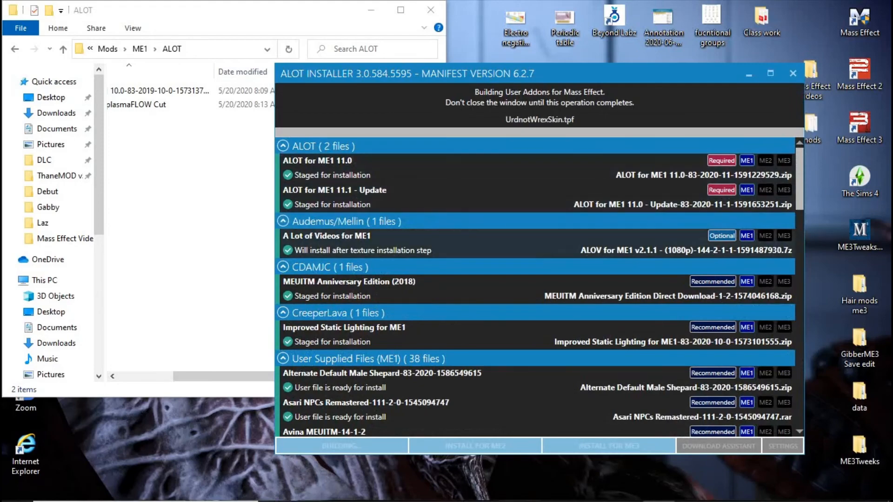
scroll(539, 280, down, 2)
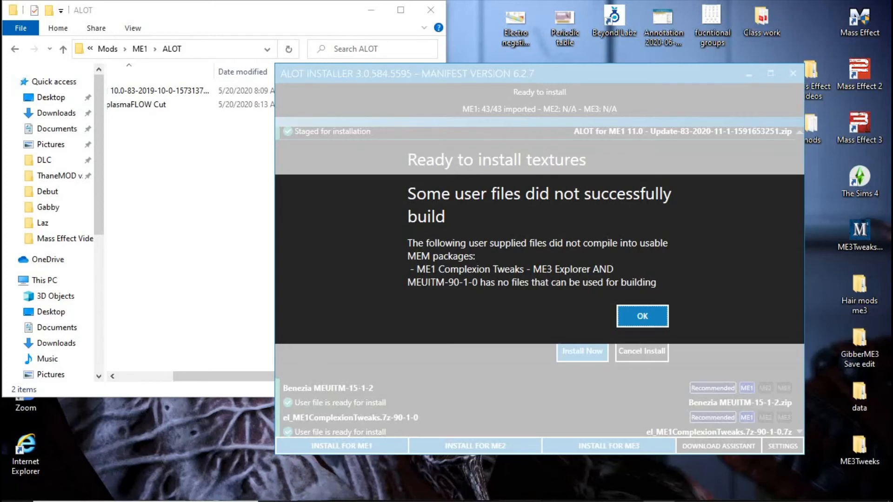
Install the prepared Mass Effect textures, acknowledging the build notice, the Origin update warning and the completion screen
key(Return)
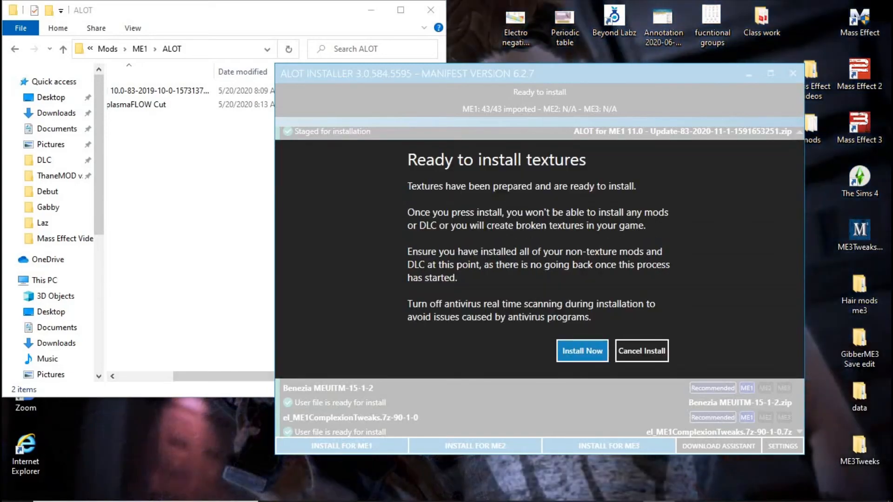
key(Return)
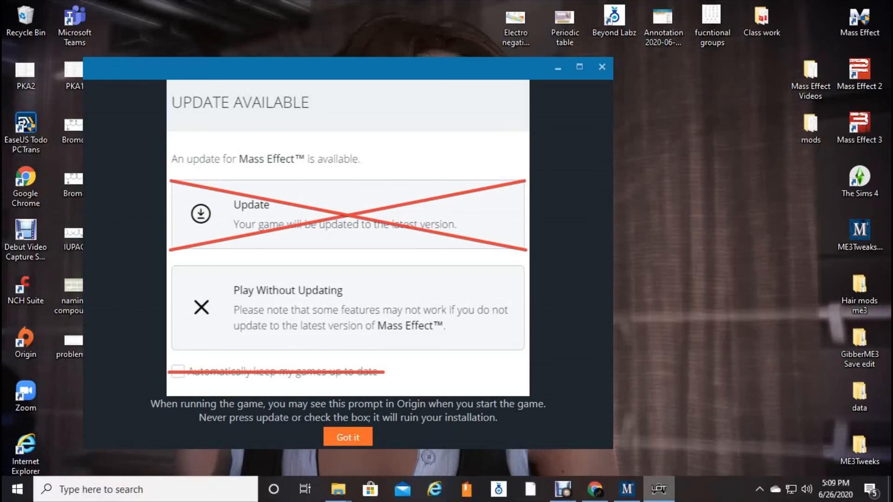
drag(328, 68, 431, 58)
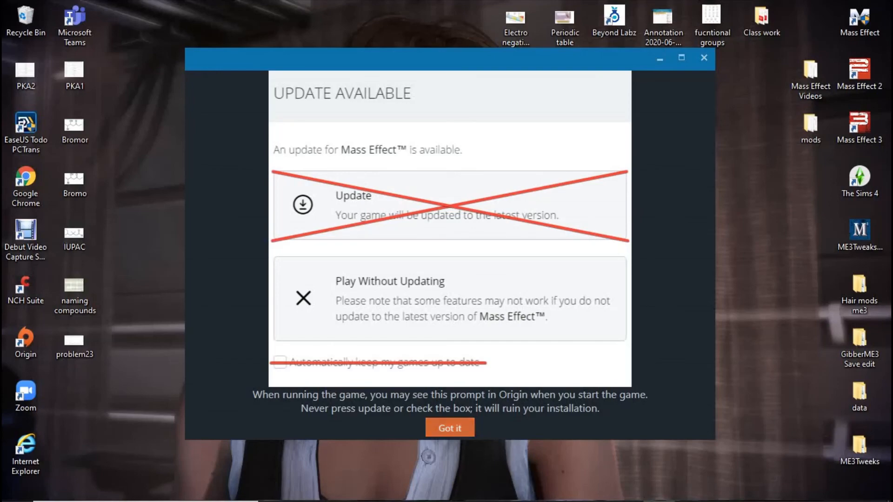
click(450, 428)
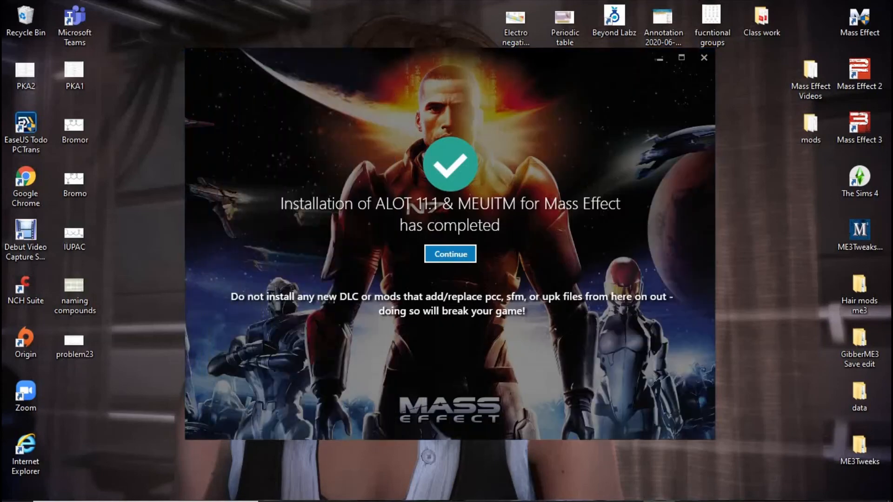
click(450, 254)
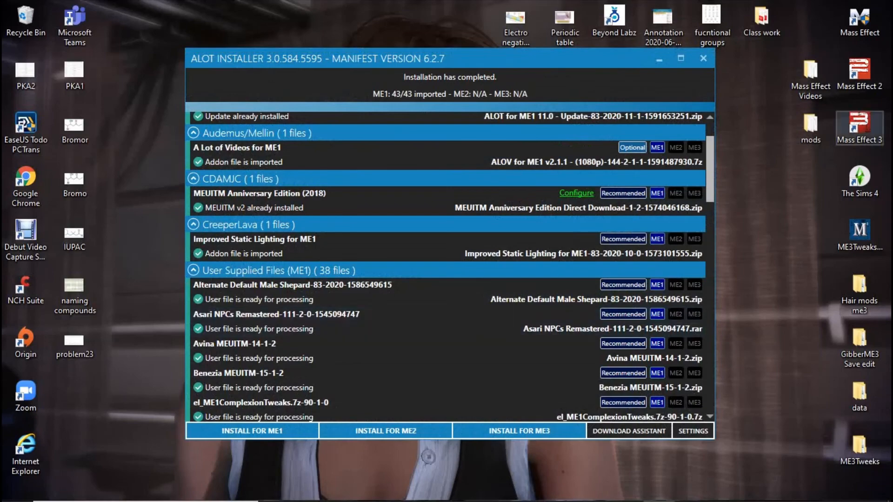
Look through the imported Mass Effect 1 files in the list and close ALOT Installer
scroll(558, 199, down, 4)
scroll(465, 195, down, 15)
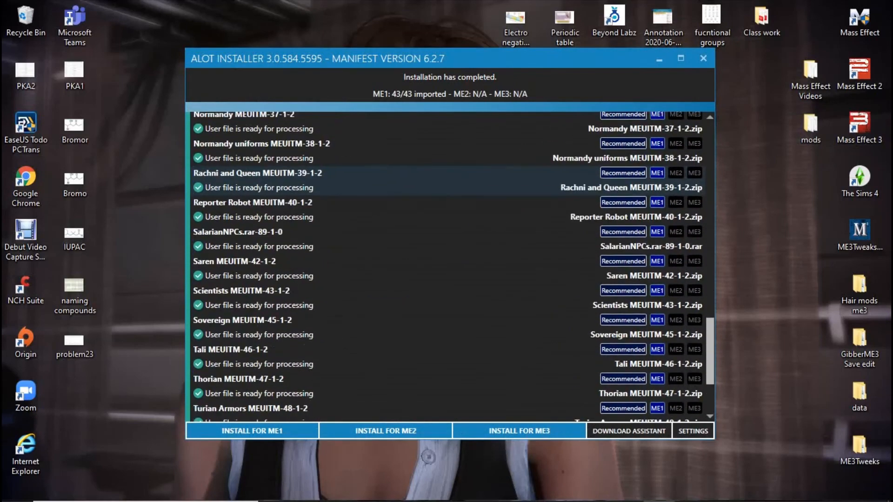
scroll(449, 268, up, 5)
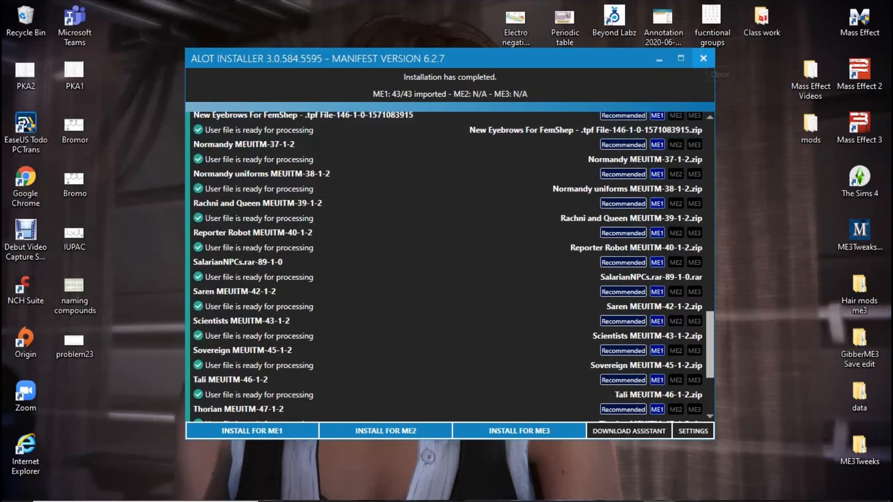
click(703, 58)
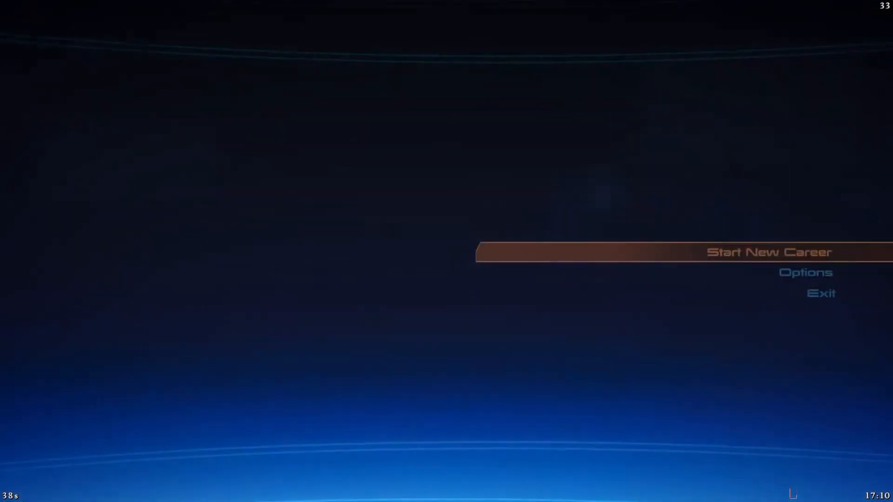
In the Mass Effect game, start a new career and connect to the Alliance personnel database
key(Up)
key(Up)
key(Up)
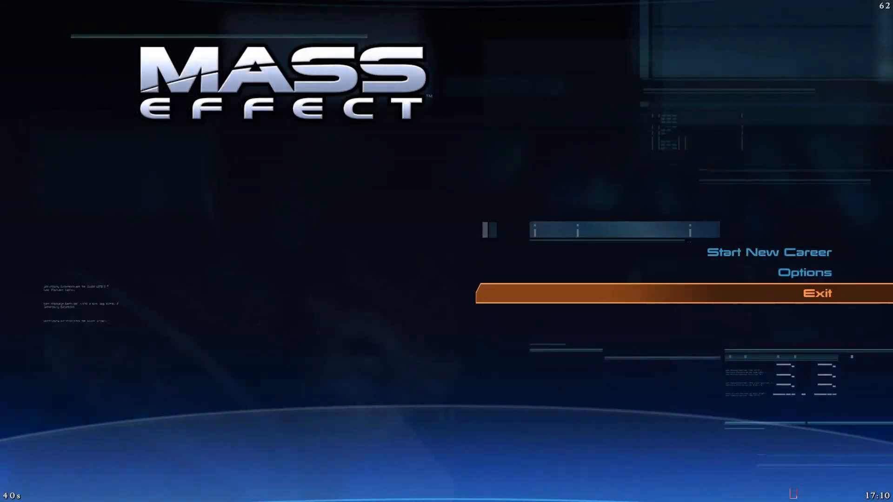
key(Return)
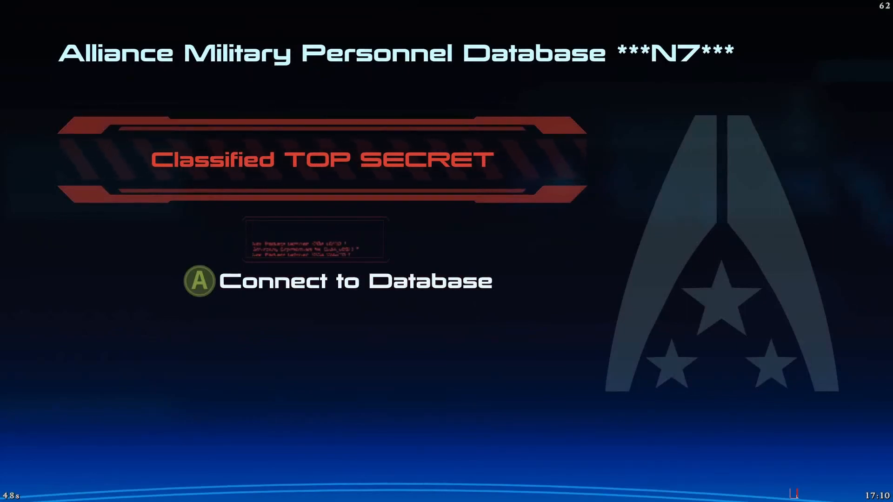
key(Return)
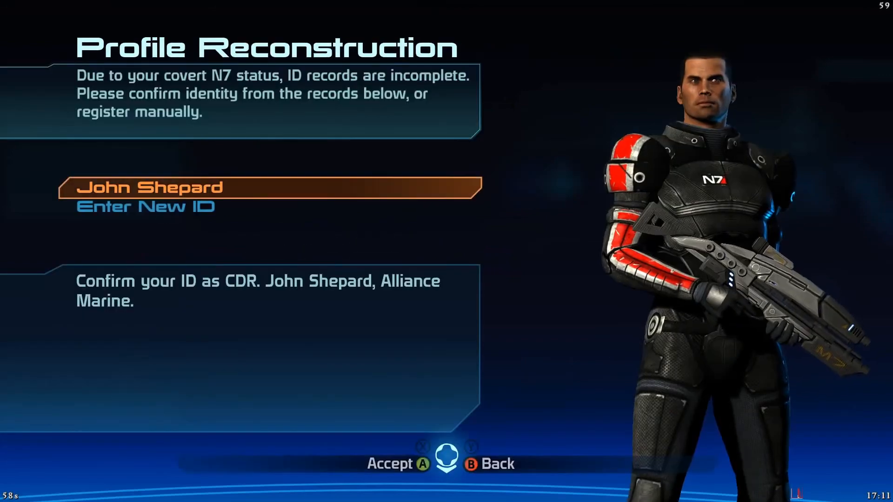
Choose to enter a new ID and create a Custom Female character
key(Down)
key(Return)
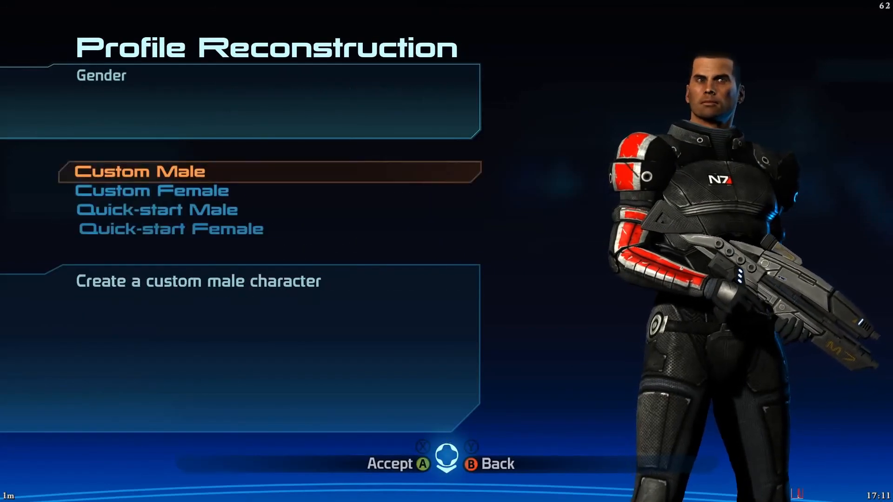
key(Down)
key(Return)
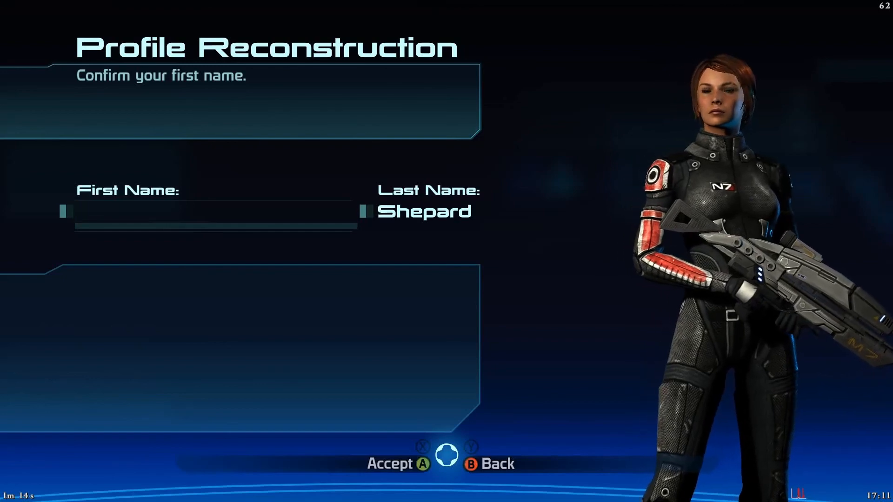
Enter the character's first name, confirm it and proceed with reconstructing the profile
text(ainbo)
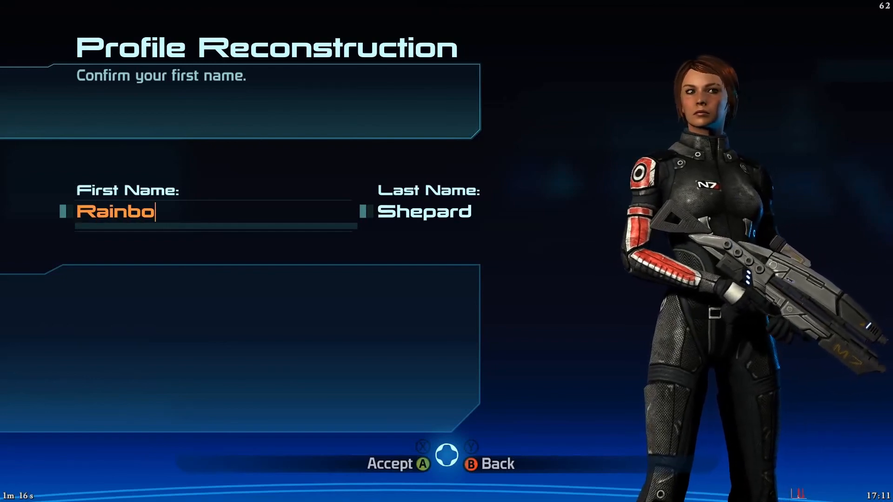
text(w)
key(Return)
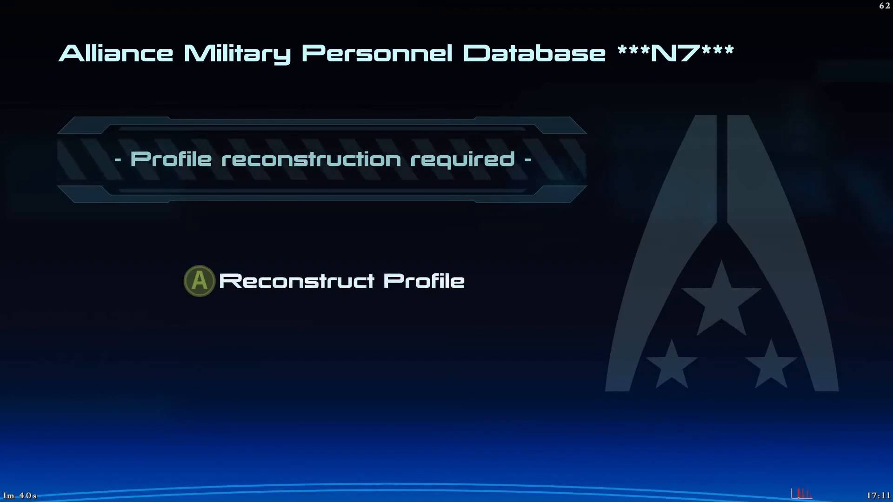
key(Return)
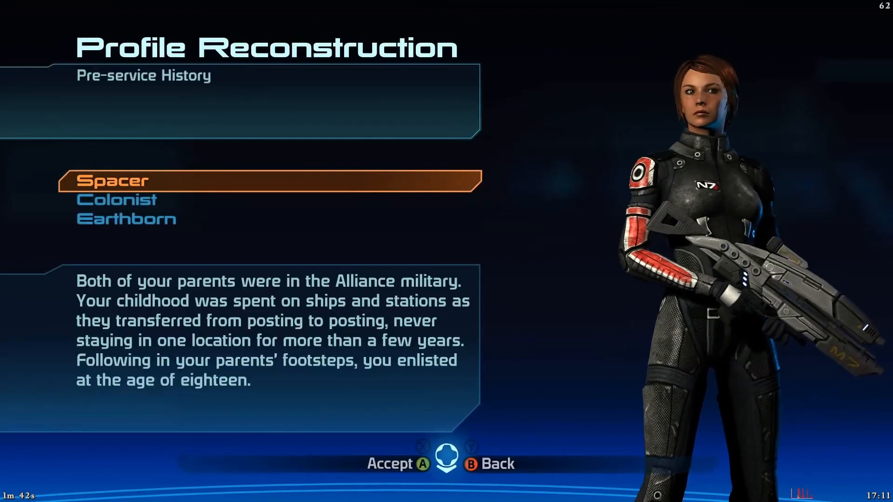
Set the pre-service history to Earthborn and the psychological profile to Sole Survivor
key(Down)
key(Down)
key(Down)
key(Down)
key(Down)
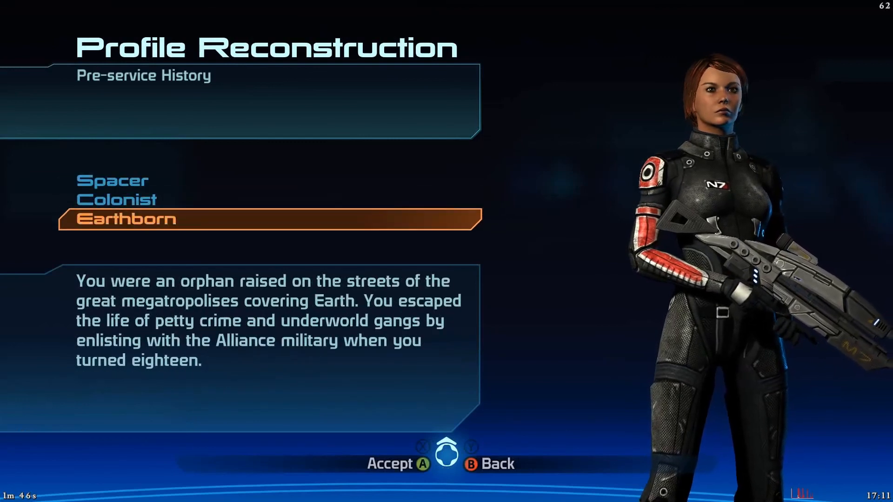
key(Return)
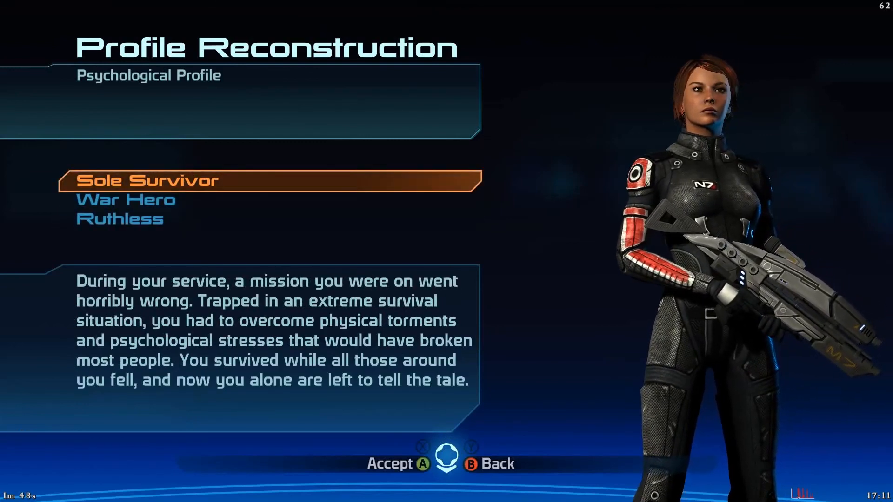
key(Return)
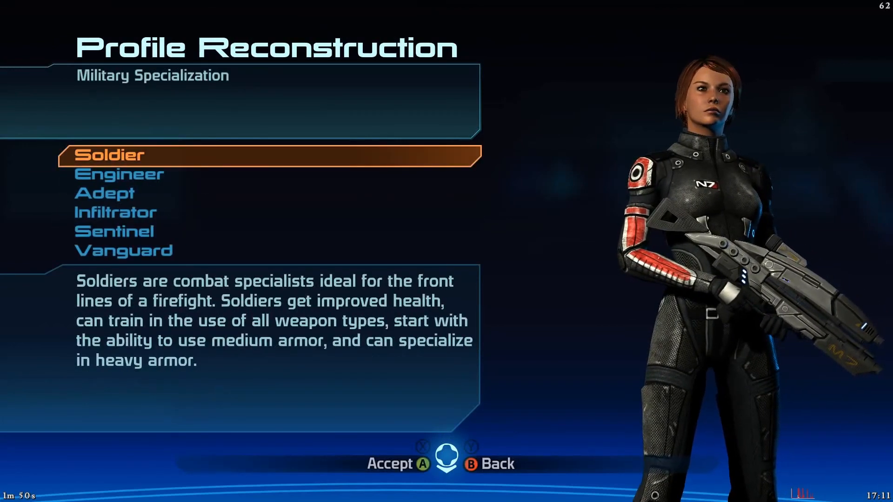
Compare the descriptions and character previews of the military specializations from Soldier through Vanguard
key(Down)
key(Down)
key(Down)
key(Up)
key(Up)
key(Down)
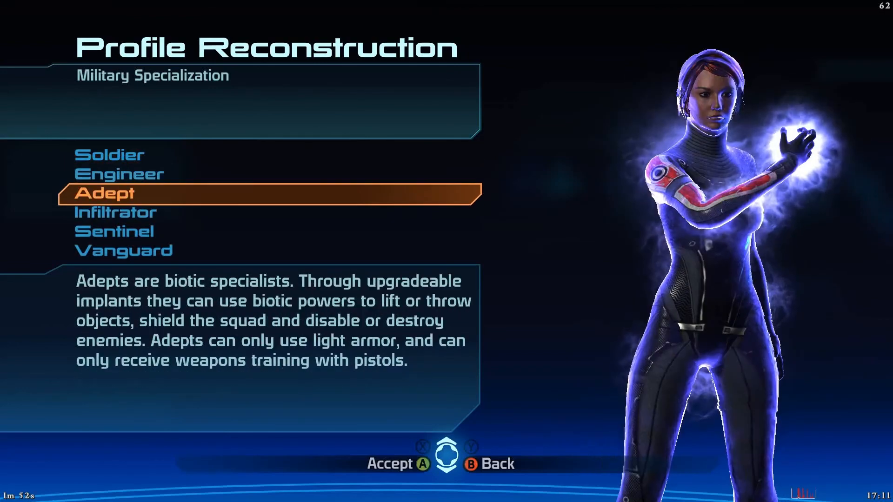
key(Down)
key(Down)
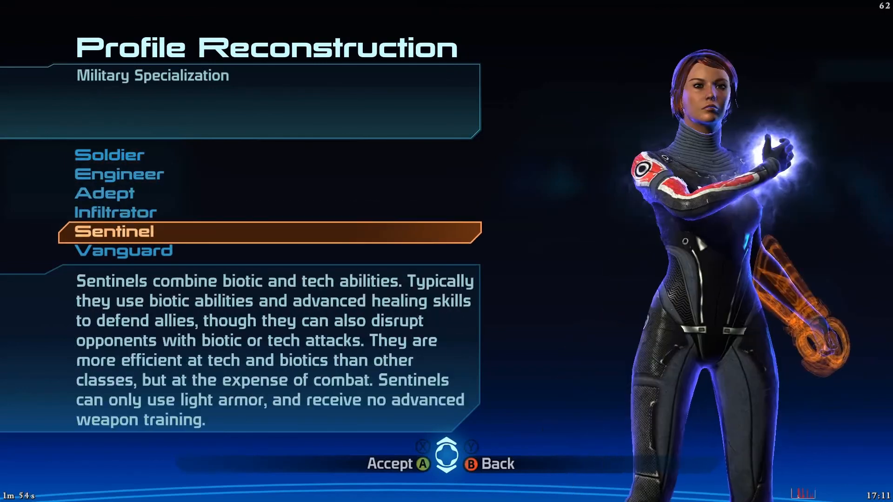
key(Up)
key(Down)
key(Down)
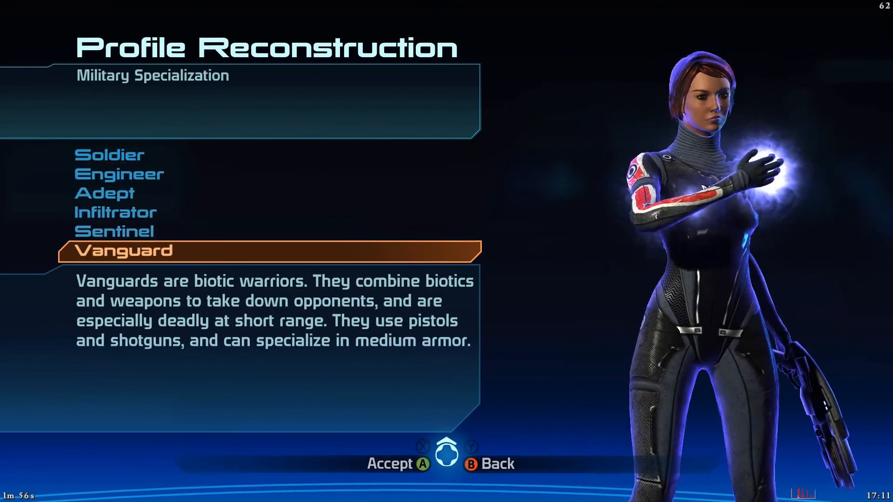
key(Up)
key(Up)
key(Up)
key(Up)
key(Down)
key(Down)
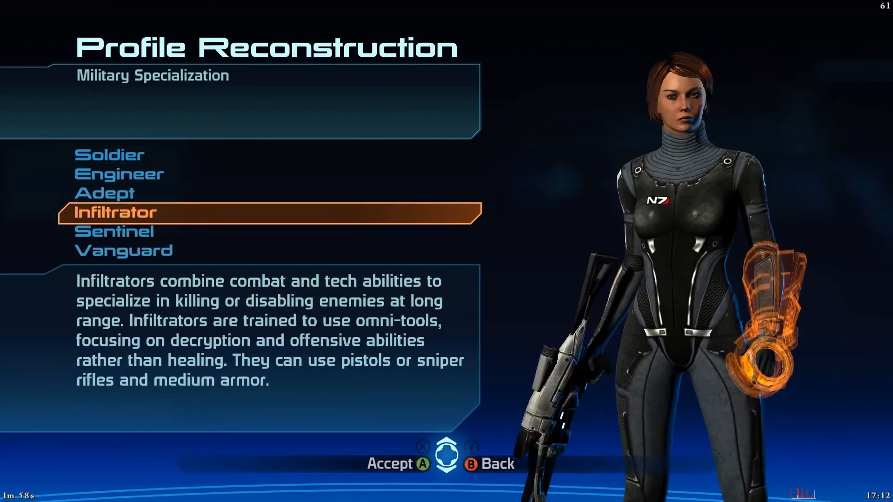
Choose the Engineer specialization and opt to change the character's facial appearance
key(Up)
key(Up)
key(Return)
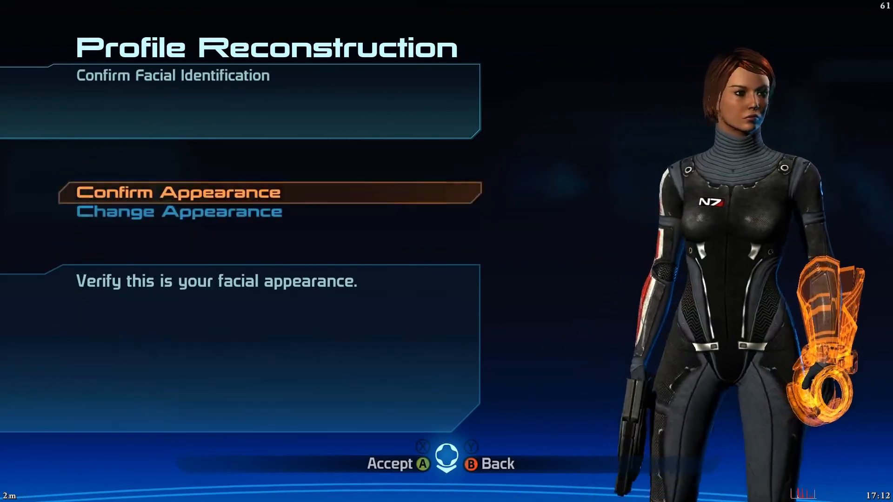
key(Down)
key(Return)
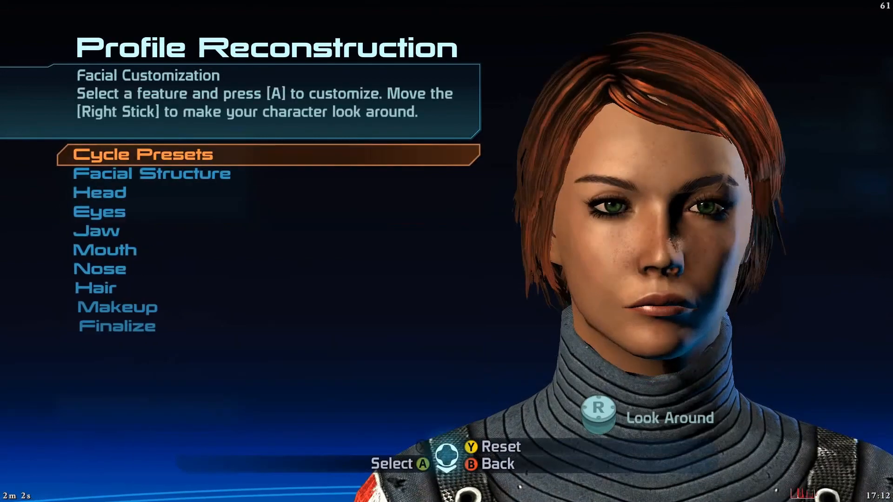
In the Head features, reduce Neck Thickness to about one sixth of its range
key(Down)
key(Return)
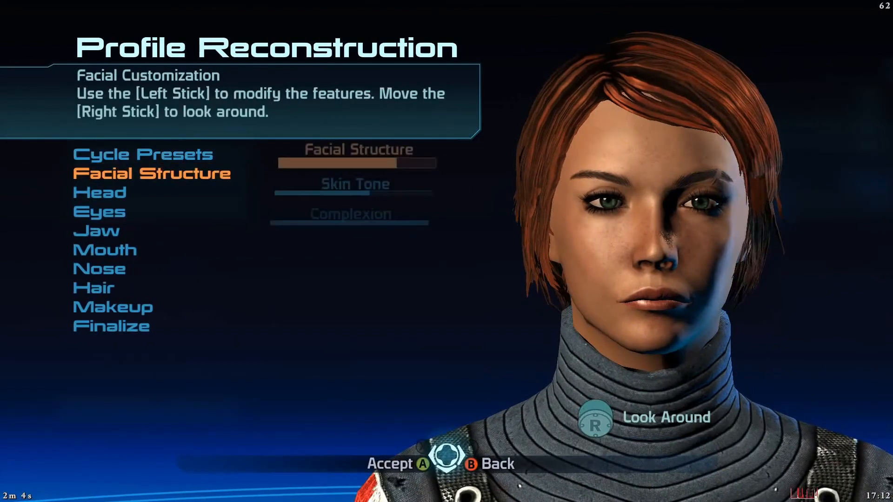
key(Escape)
key(Down)
key(Return)
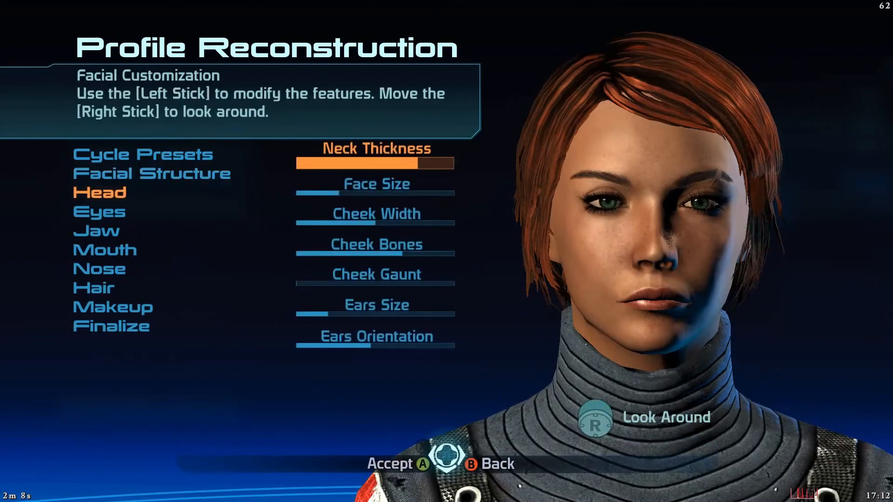
key(Left)
key(Left)
key(Left)
key(Left)
key(Left)
key(Left)
key(Left)
key(Left)
key(Left)
key(Left)
key(Left)
key(Left)
key(Left)
key(Left)
key(Left)
key(Left)
key(Left)
key(Left)
key(Left)
key(Down)
key(Down)
key(Down)
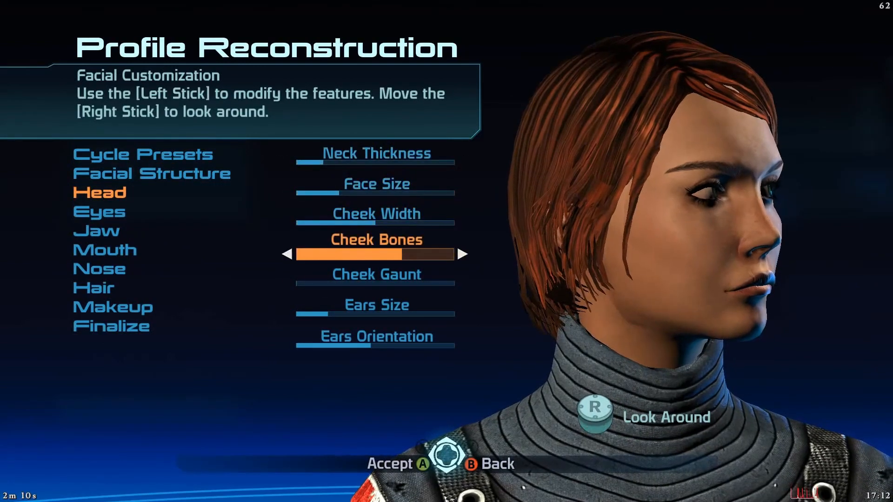
Look over the adjustable Eyes features of the character's face
key(Escape)
key(Down)
key(Return)
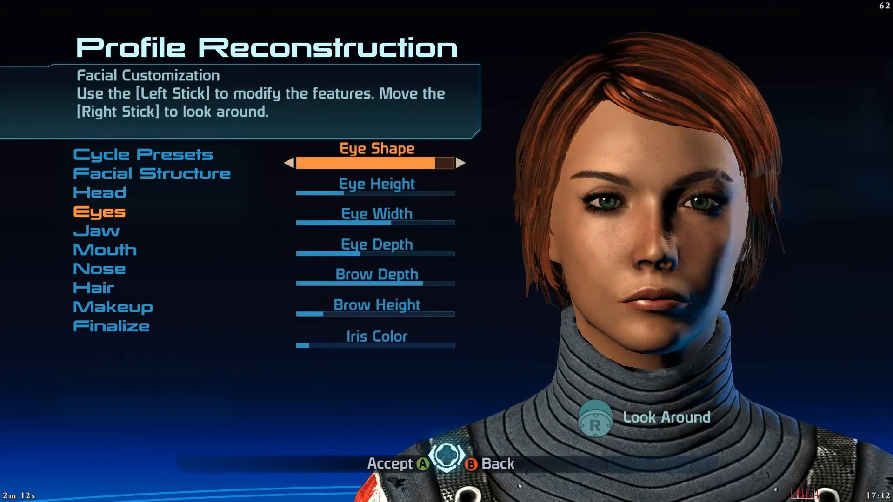
key(Escape)
In the Hair features, lower the Brow setting to about two thirds of its range
key(Down)
key(Down)
key(Down)
key(Down)
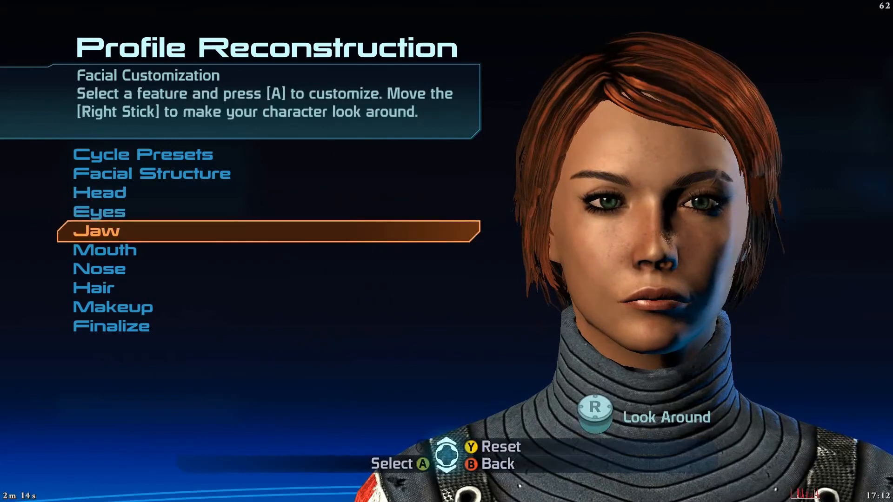
key(Return)
key(Down)
key(Down)
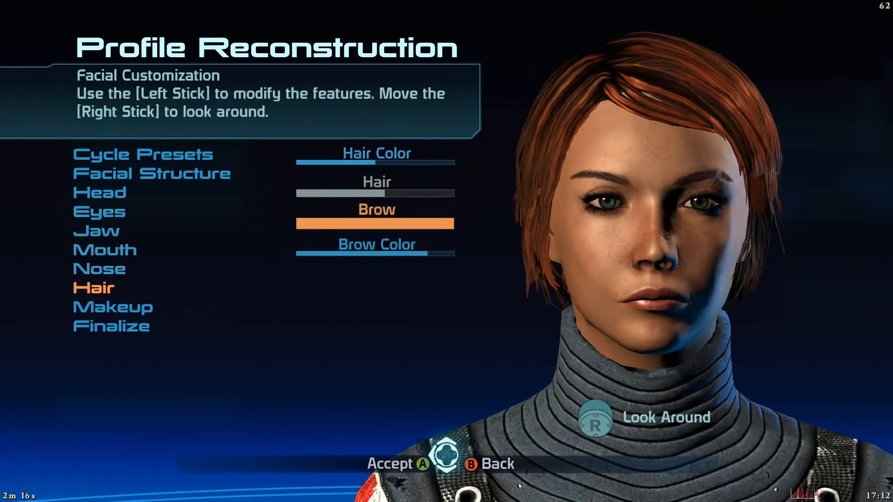
key(Left)
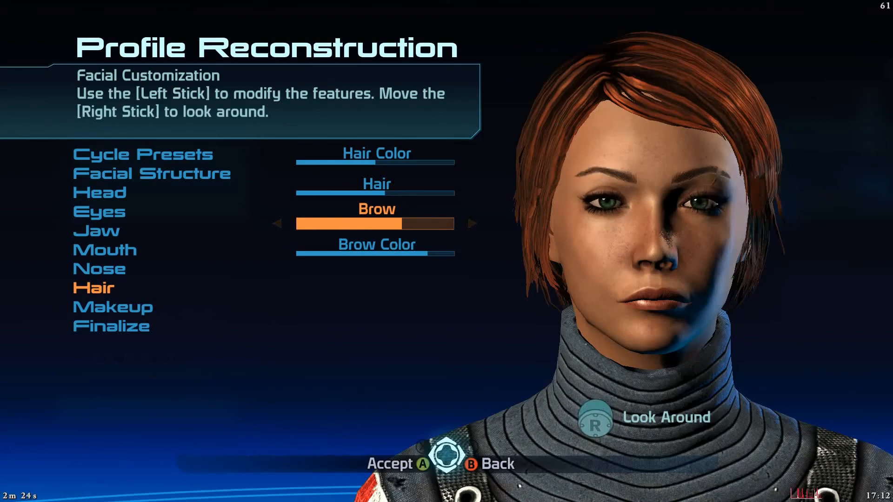
Back out of the whole profile reconstruction and return to the game's main menu
key(Escape)
key(Escape)
key(Escape)
key(Escape)
key(Escape)
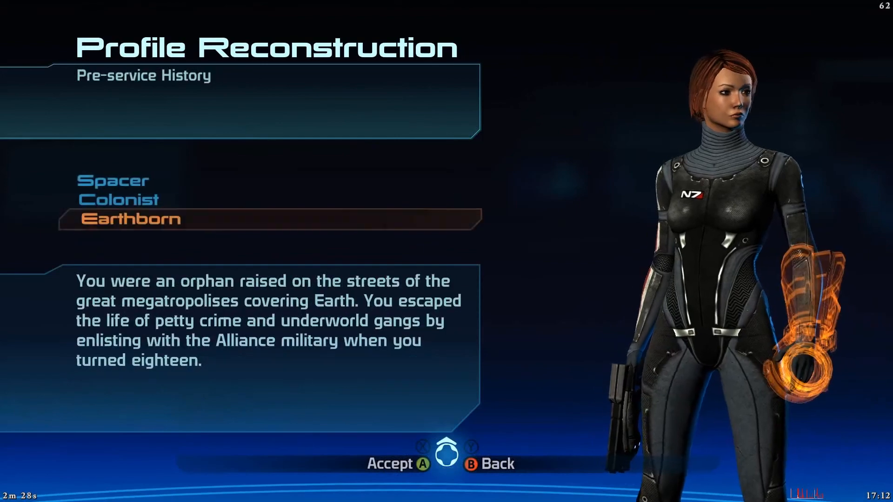
key(Escape)
key(Escape)
key(Escape)
key(Escape)
Exit the game from the main menu
key(Down)
key(Down)
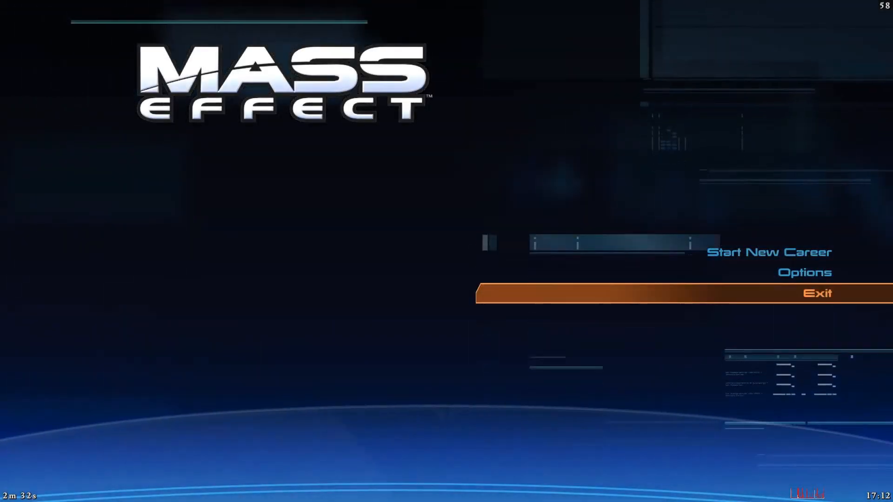